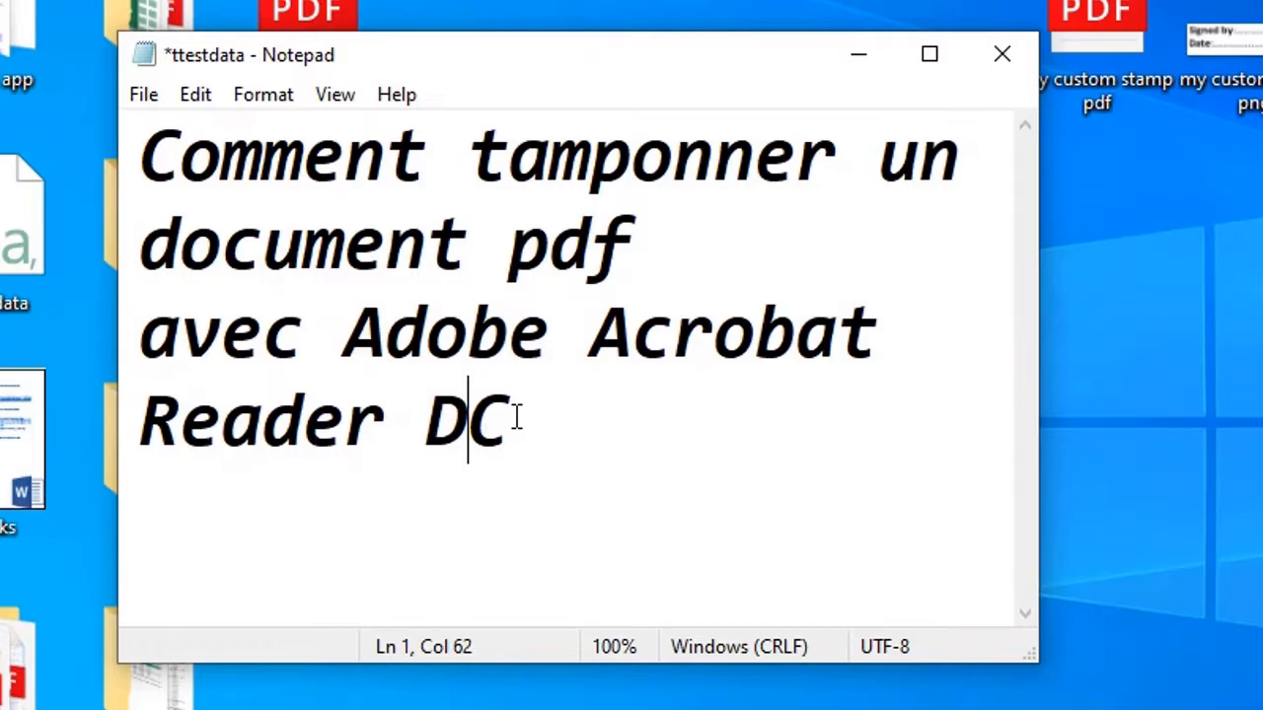
Step: Minimize the Notepad window containing the tutorial title to reveal the desktop
left_click_drag(515, 414, 112, 181)
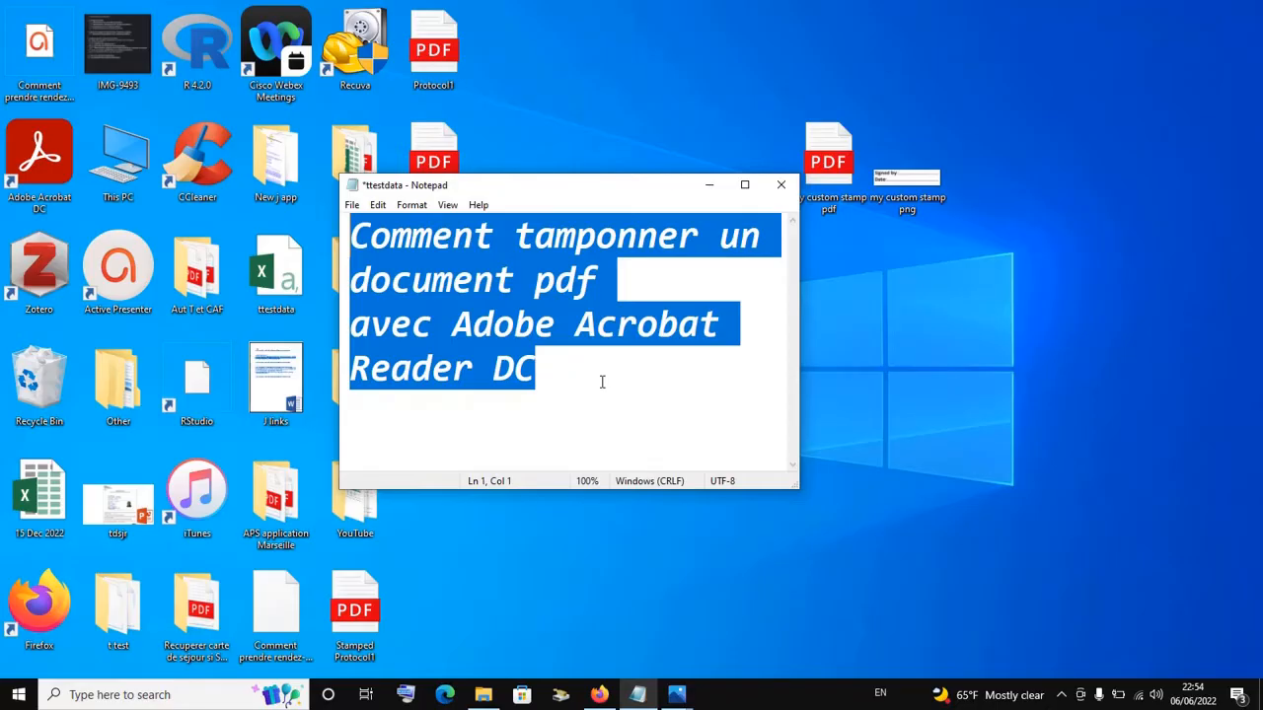
left_click(600, 91)
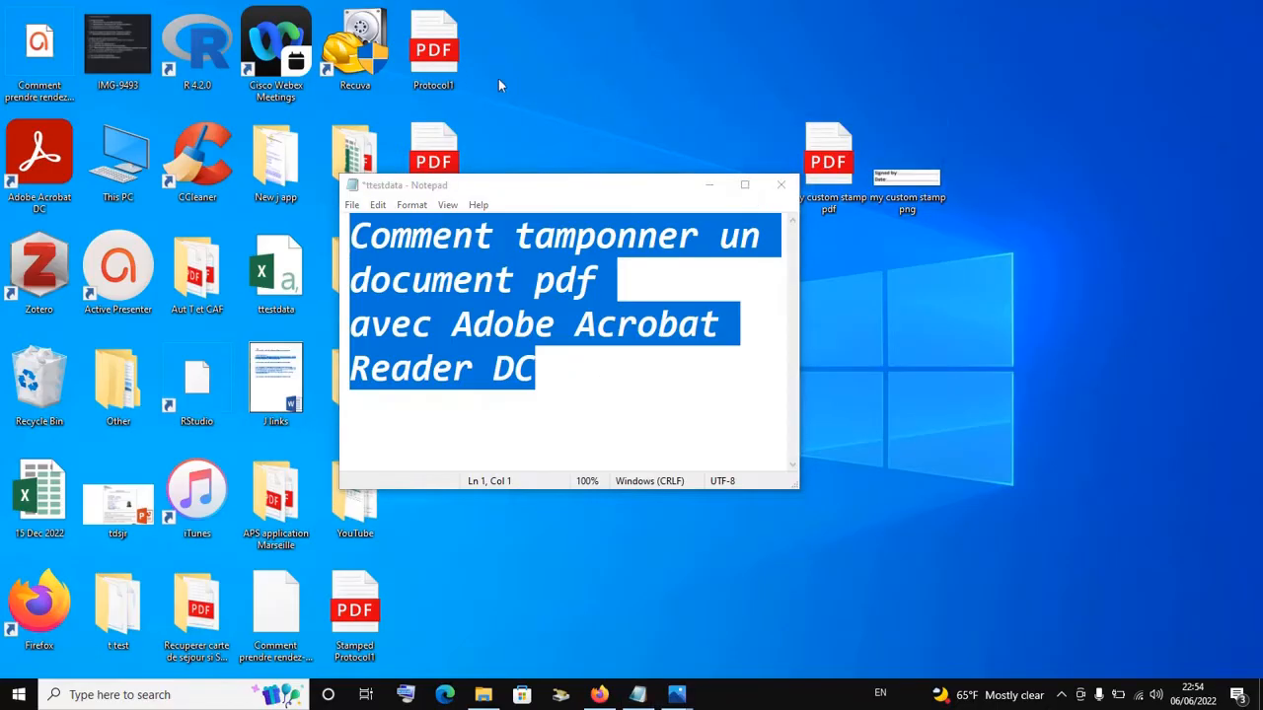
left_click(709, 185)
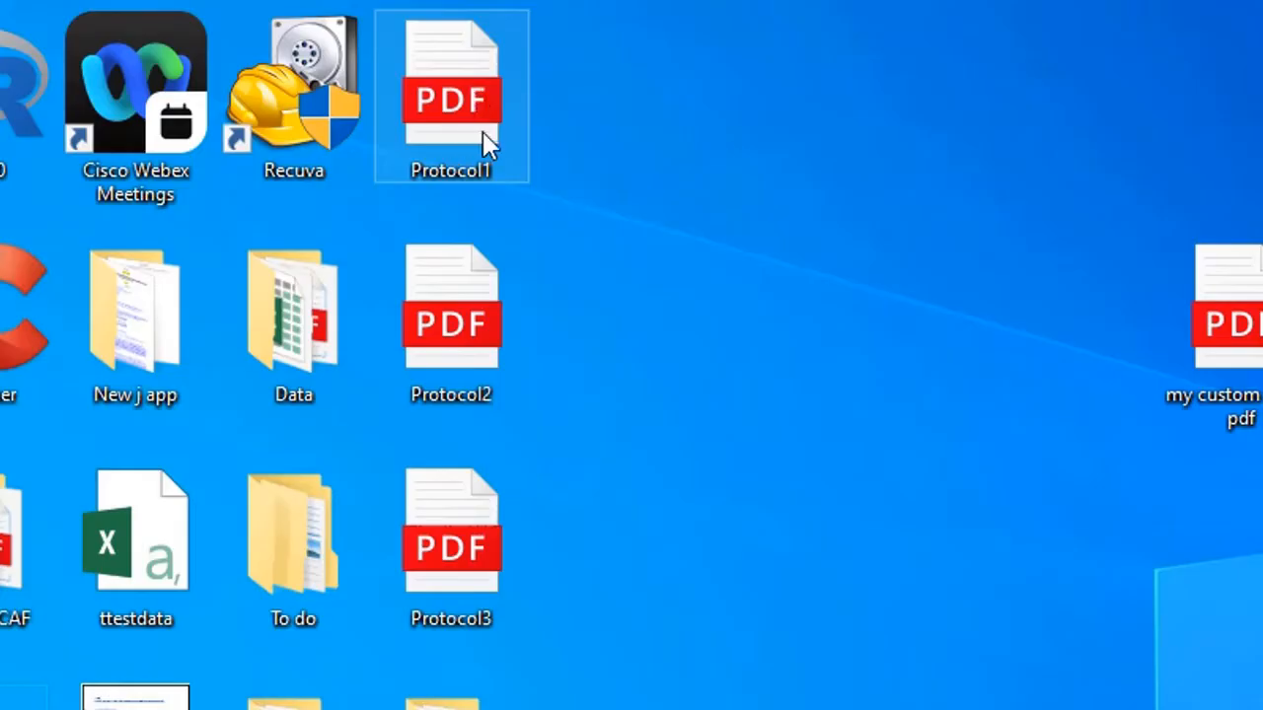
Step: Open the Protocol1 PDF from the desktop in Adobe Acrobat DC and decline making it the default PDF application
right_click(449, 138)
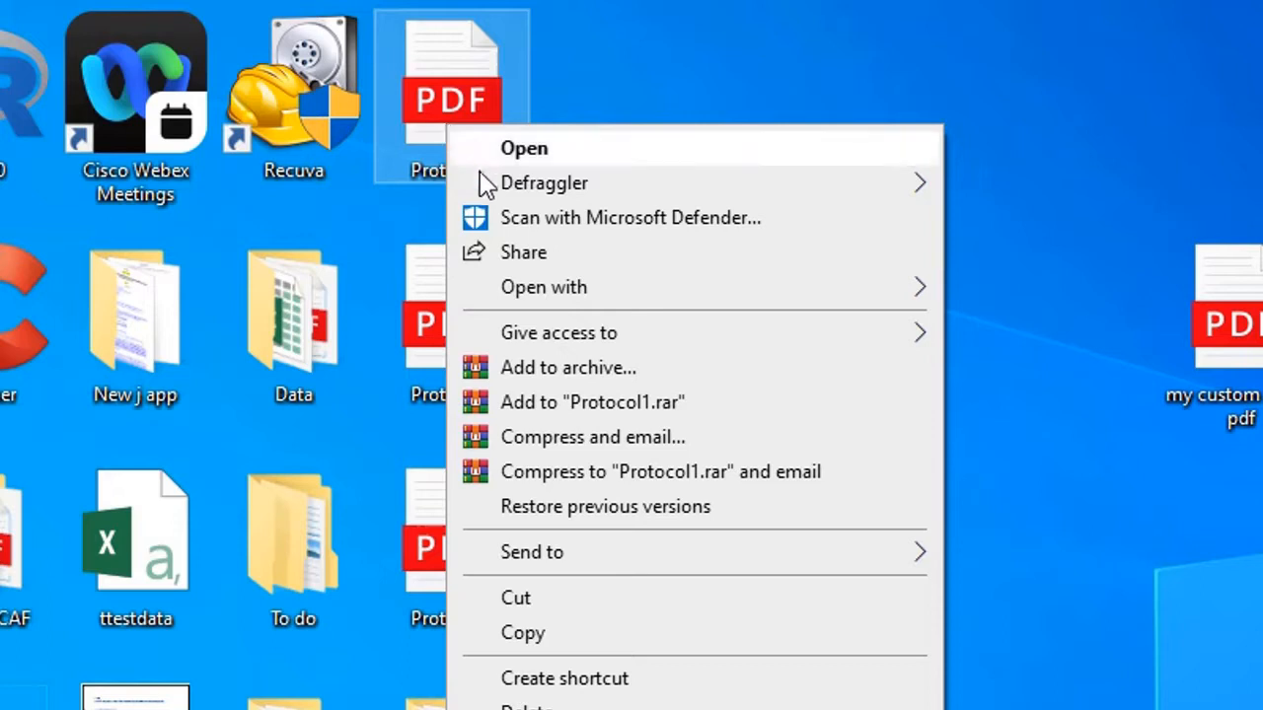
mouse_move(556, 303)
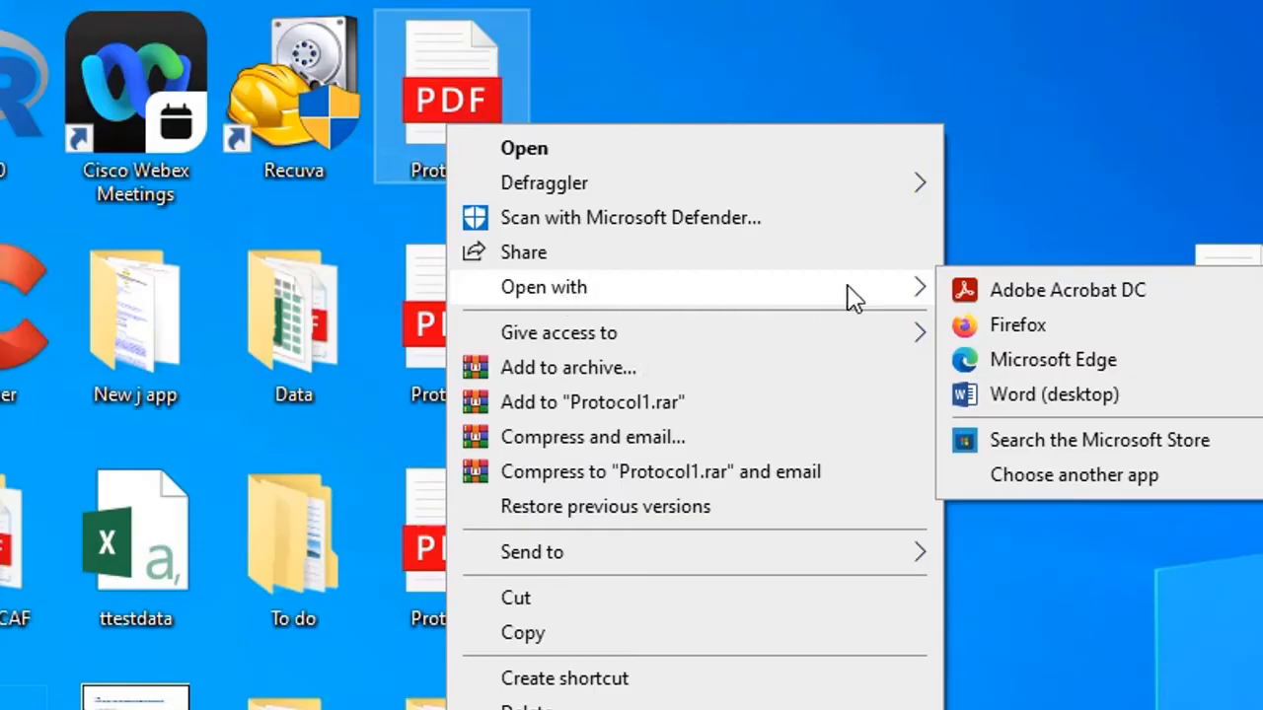
left_click(996, 296)
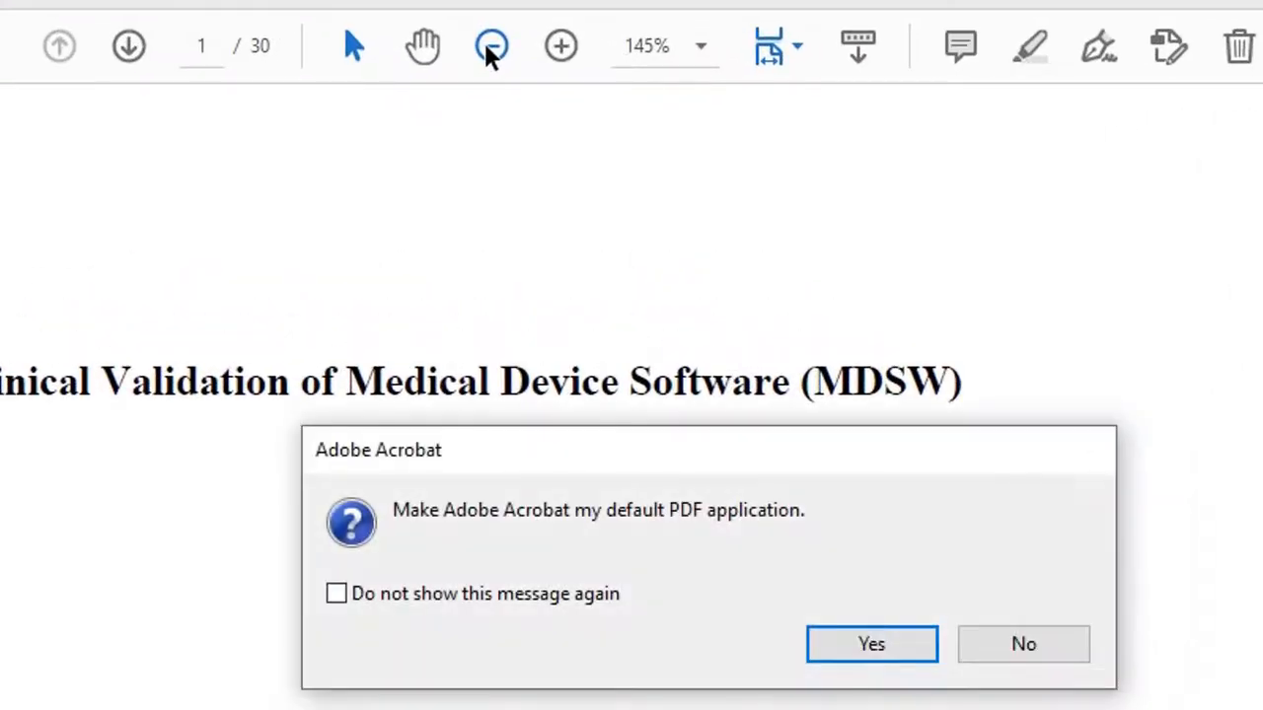
left_click(998, 661)
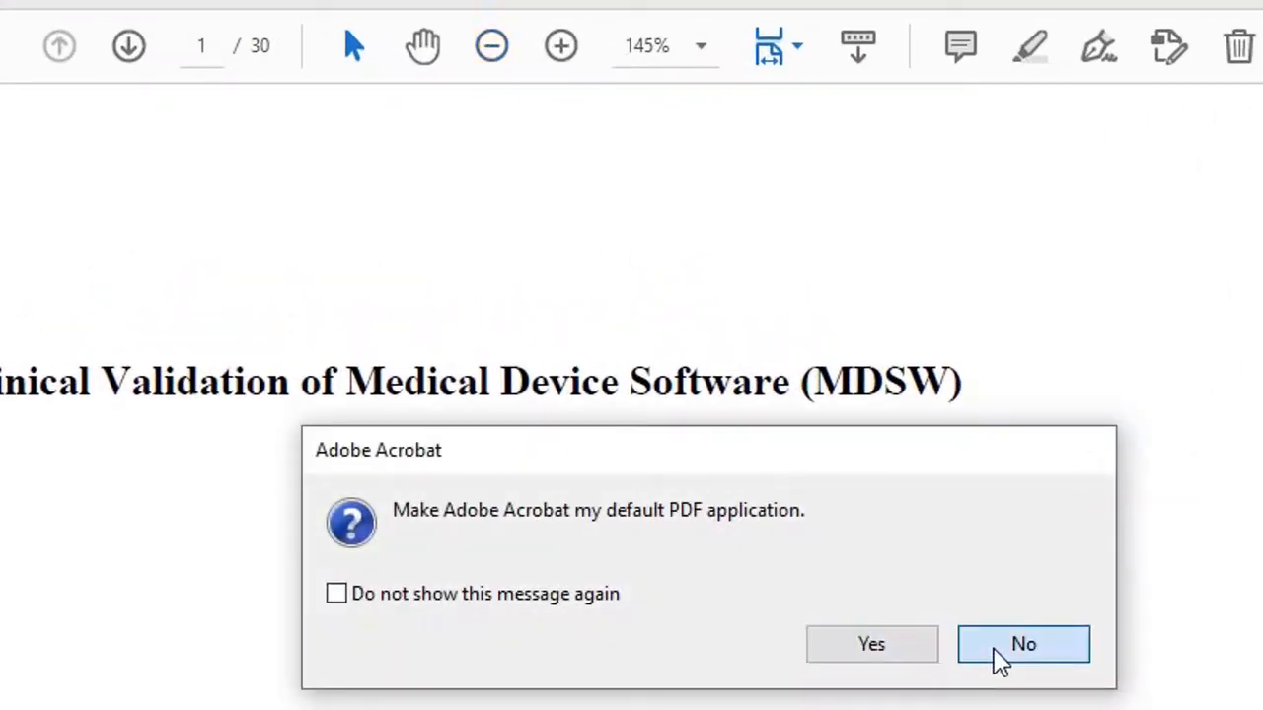
left_click(493, 50)
left_click(493, 50)
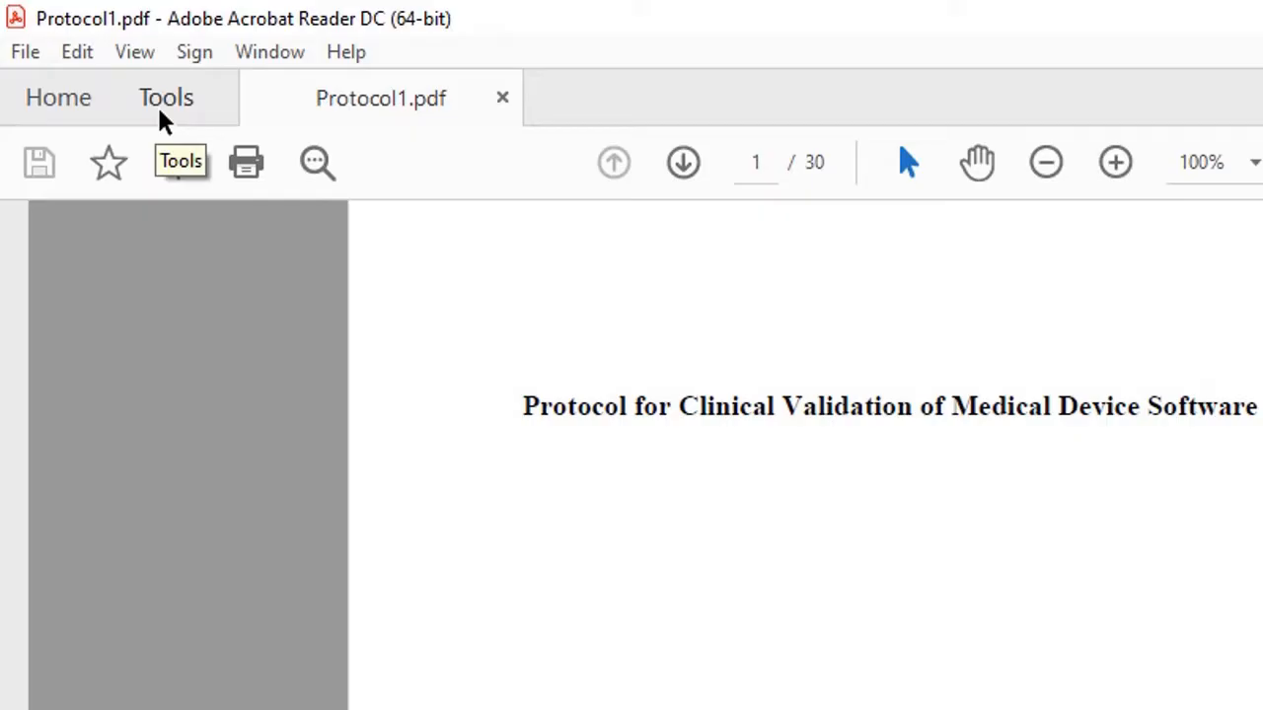
Step: Open the Stamp tool's online help in the browser, switch to the French Adobe site, and examine the introduction to stamping documents
left_click(166, 99)
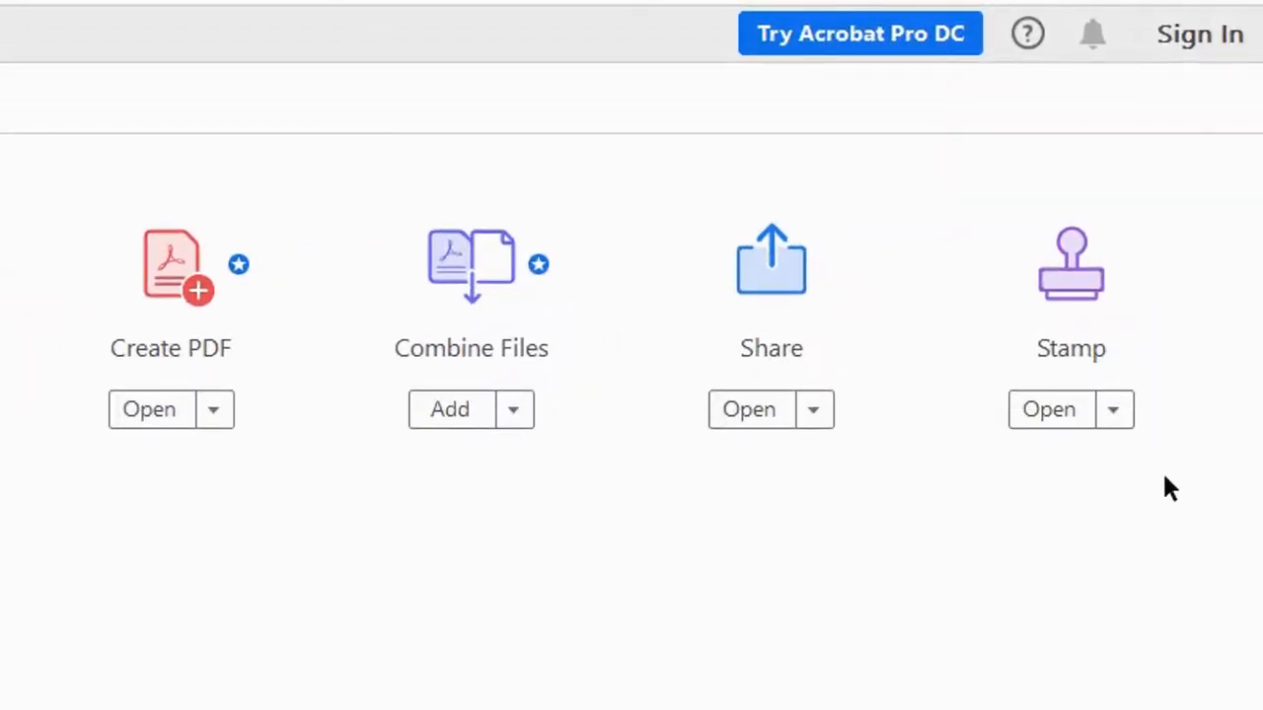
left_click(1113, 413)
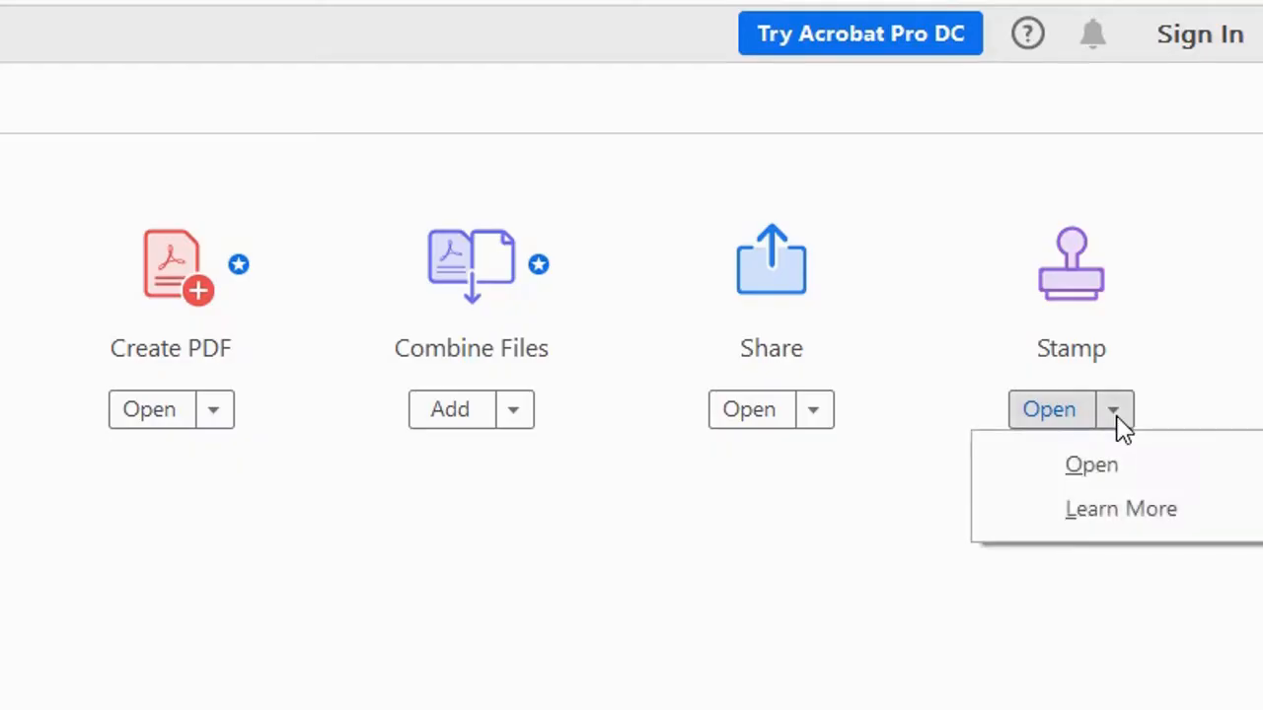
left_click(1140, 513)
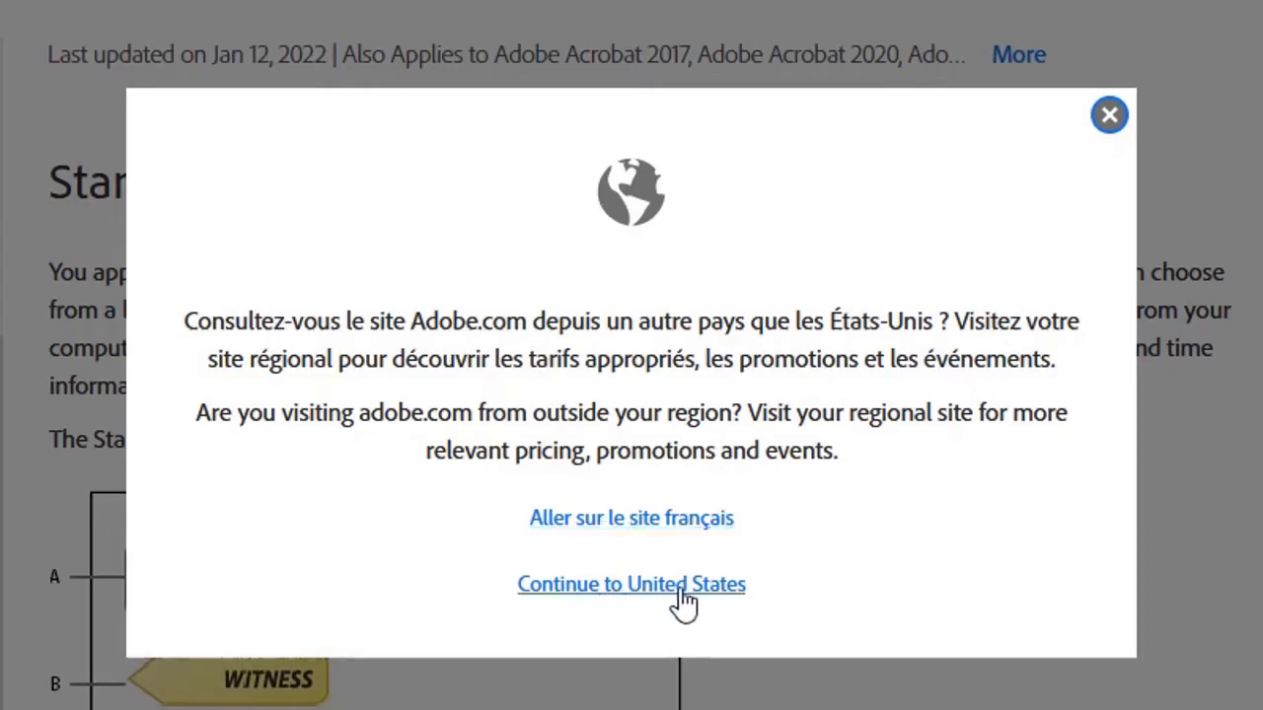
left_click(641, 518)
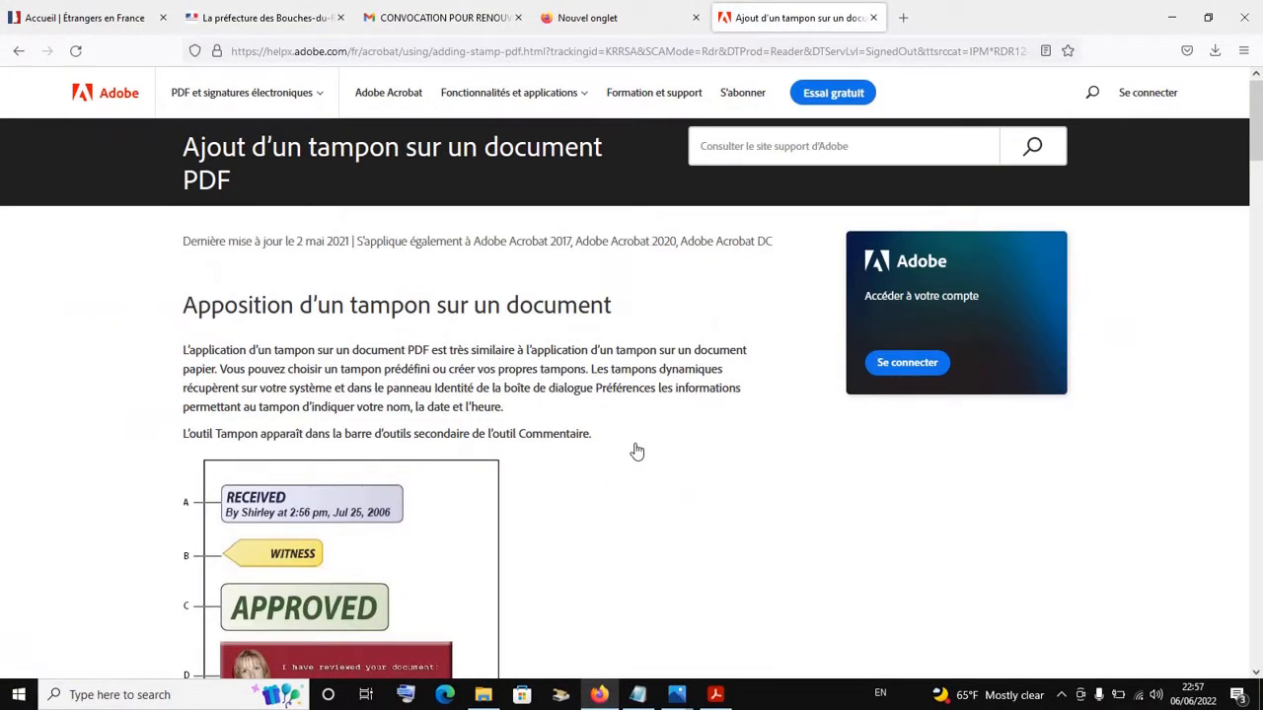
scroll(634, 440, "down", 2)
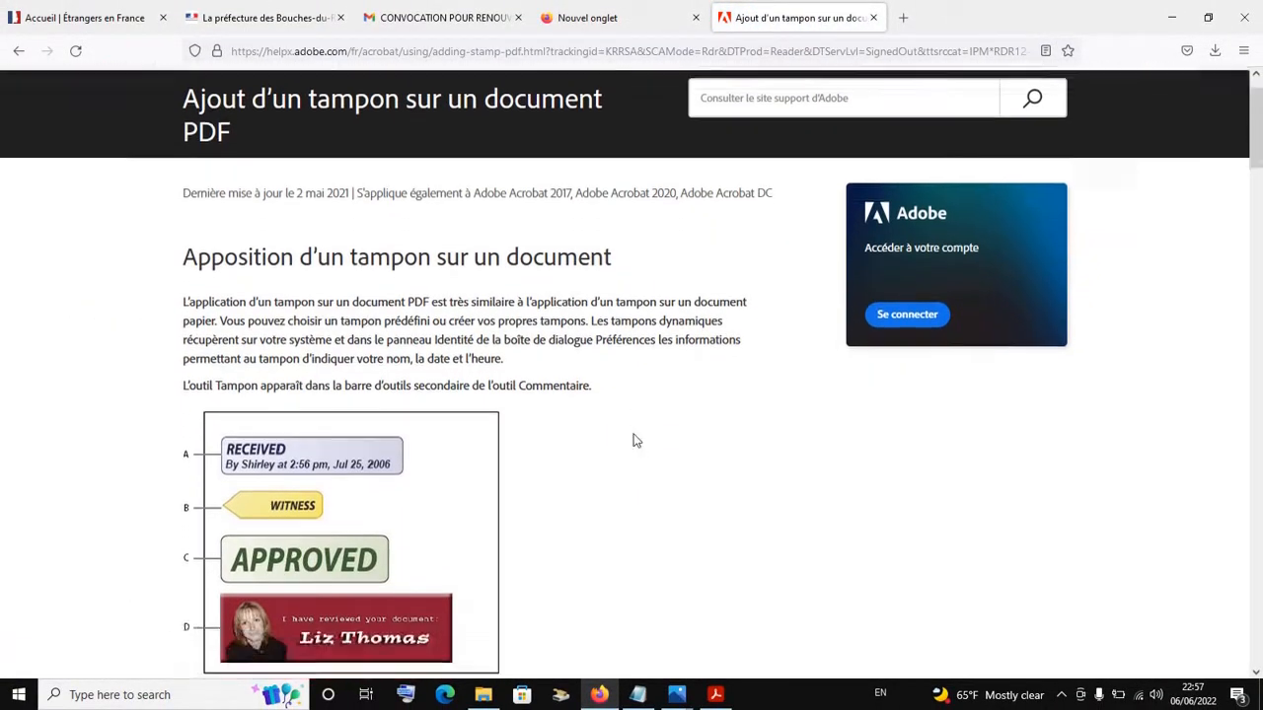
scroll(635, 440, "up", 2)
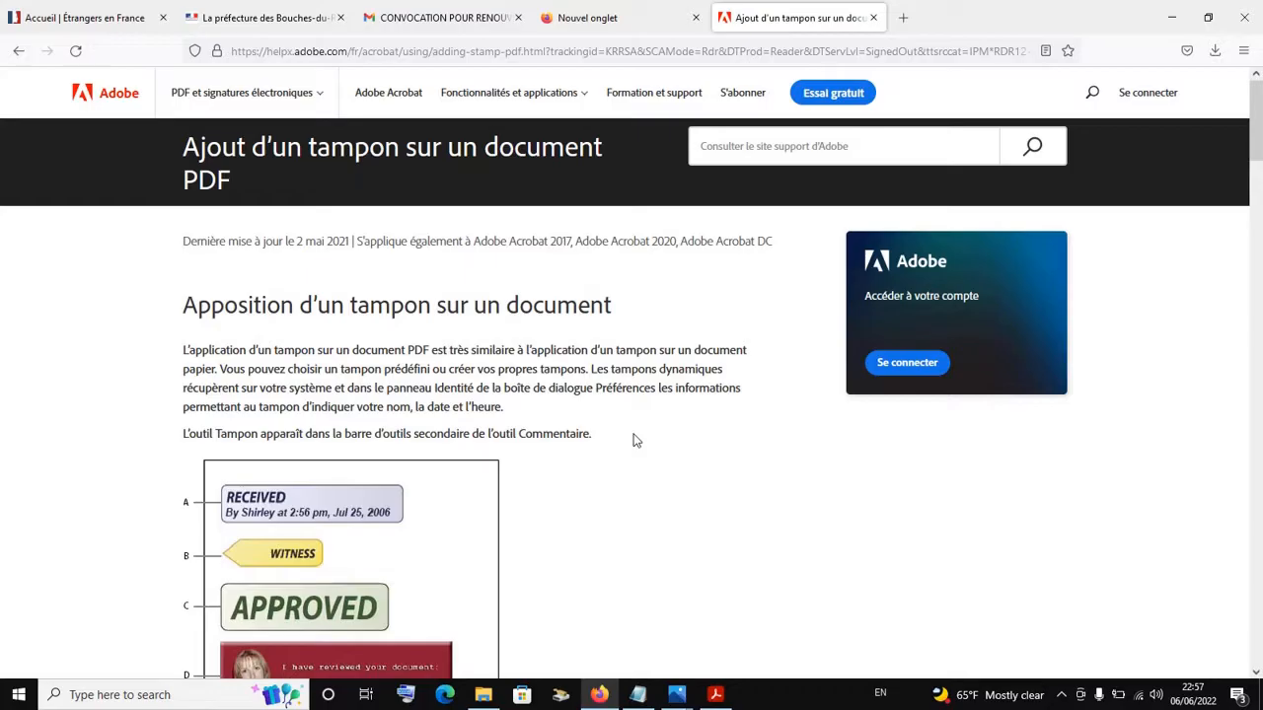
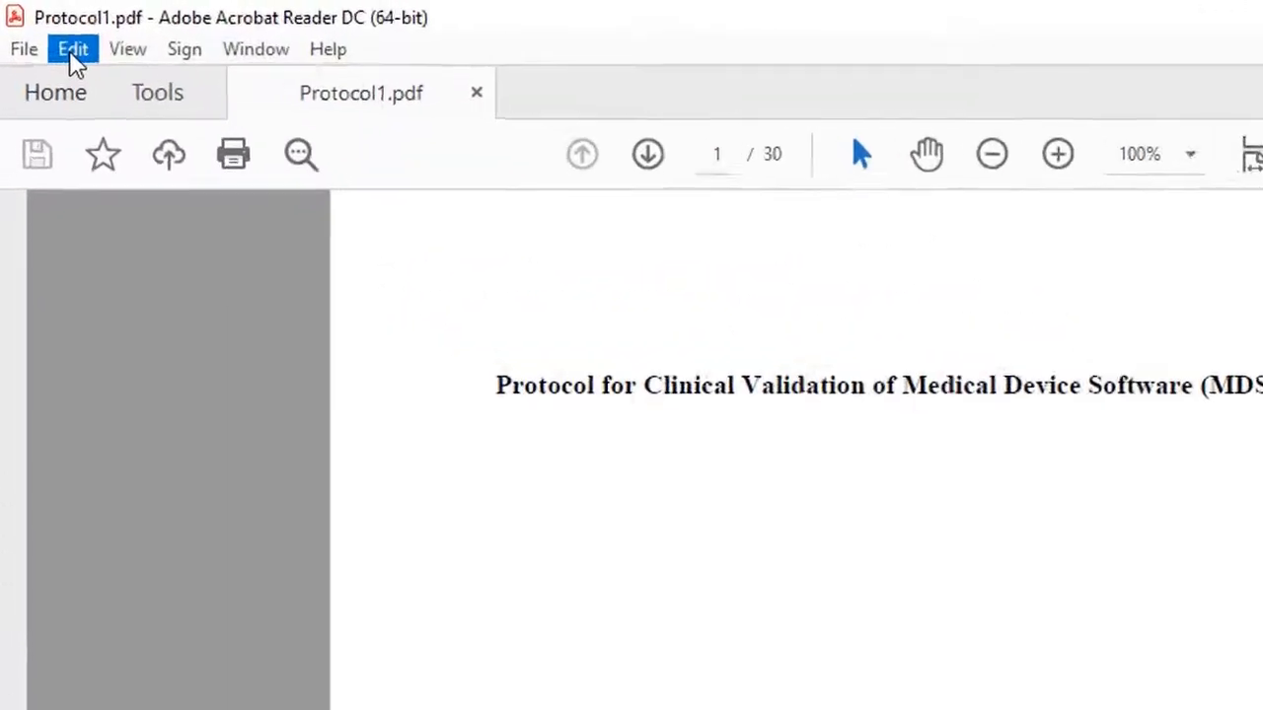
Step: Return to Protocol1.pdf in Acrobat Reader and open the Identity category of the application preferences
left_click(71, 52)
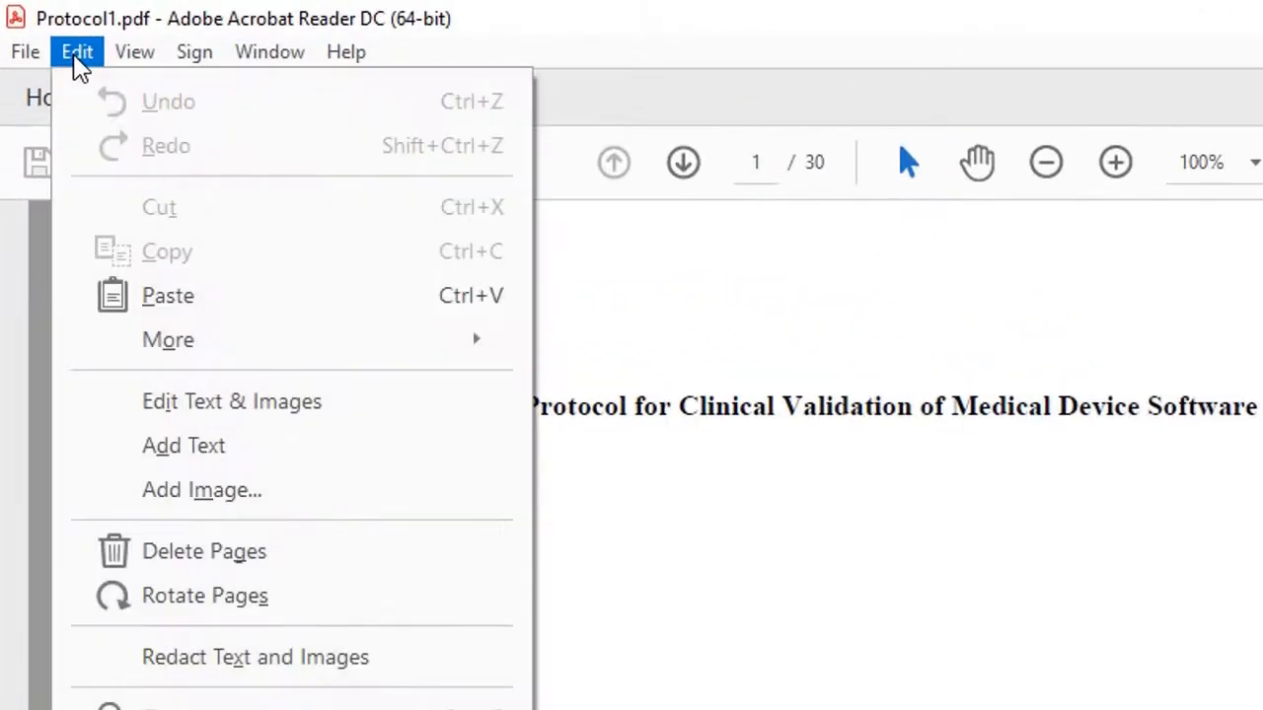
left_click(76, 58)
left_click(75, 58)
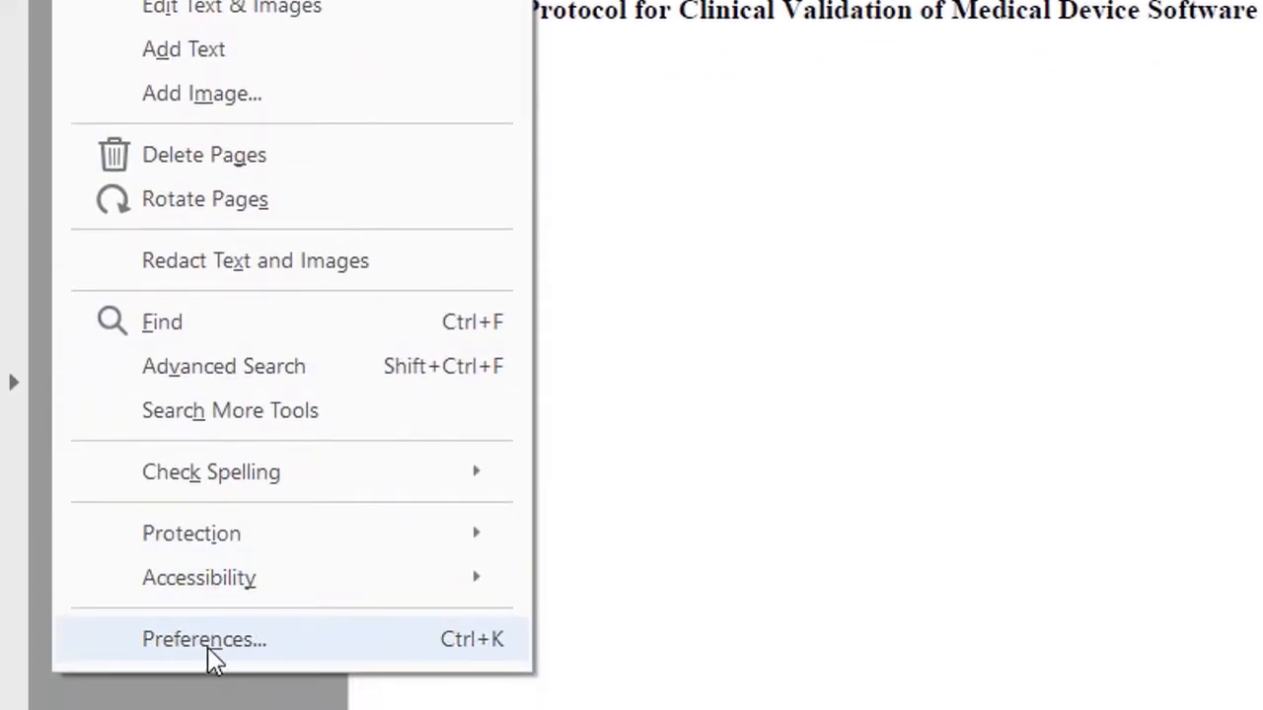
left_click(201, 655)
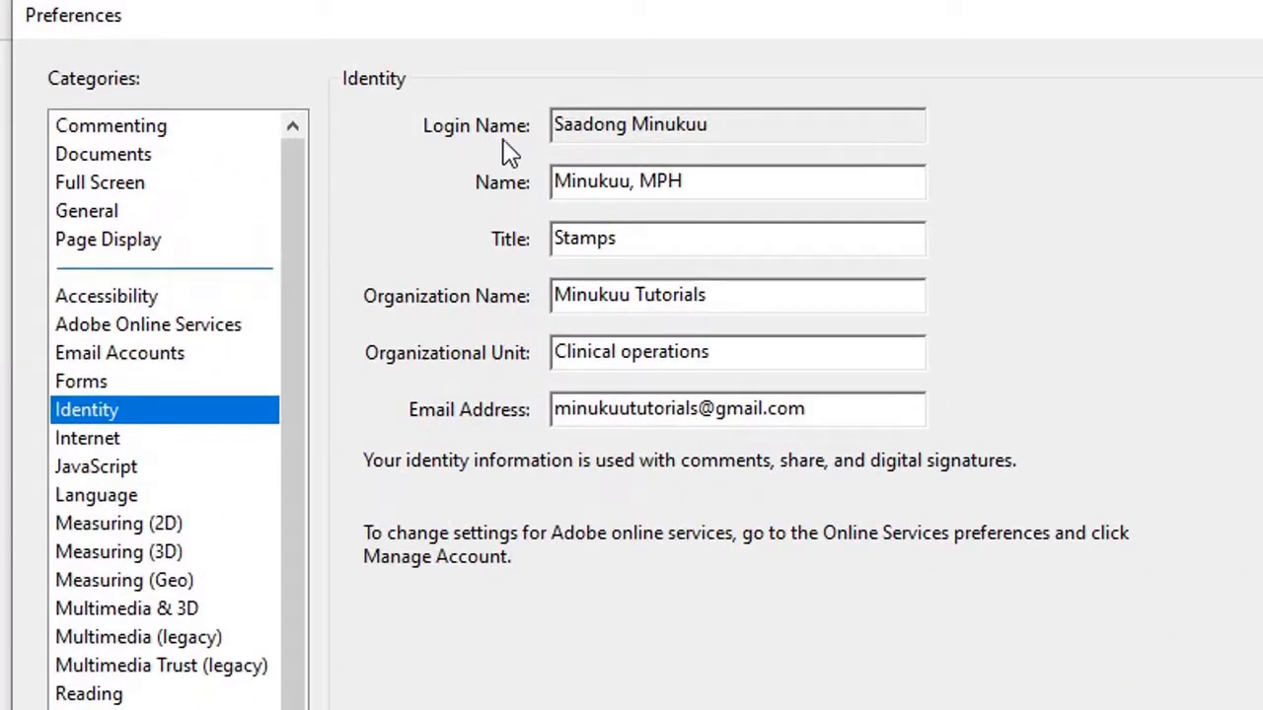
left_click(146, 355)
left_click(118, 418)
Step: Clear the Name entry in the identity details and re-enter the person's name with the MPH credential
left_click(625, 188)
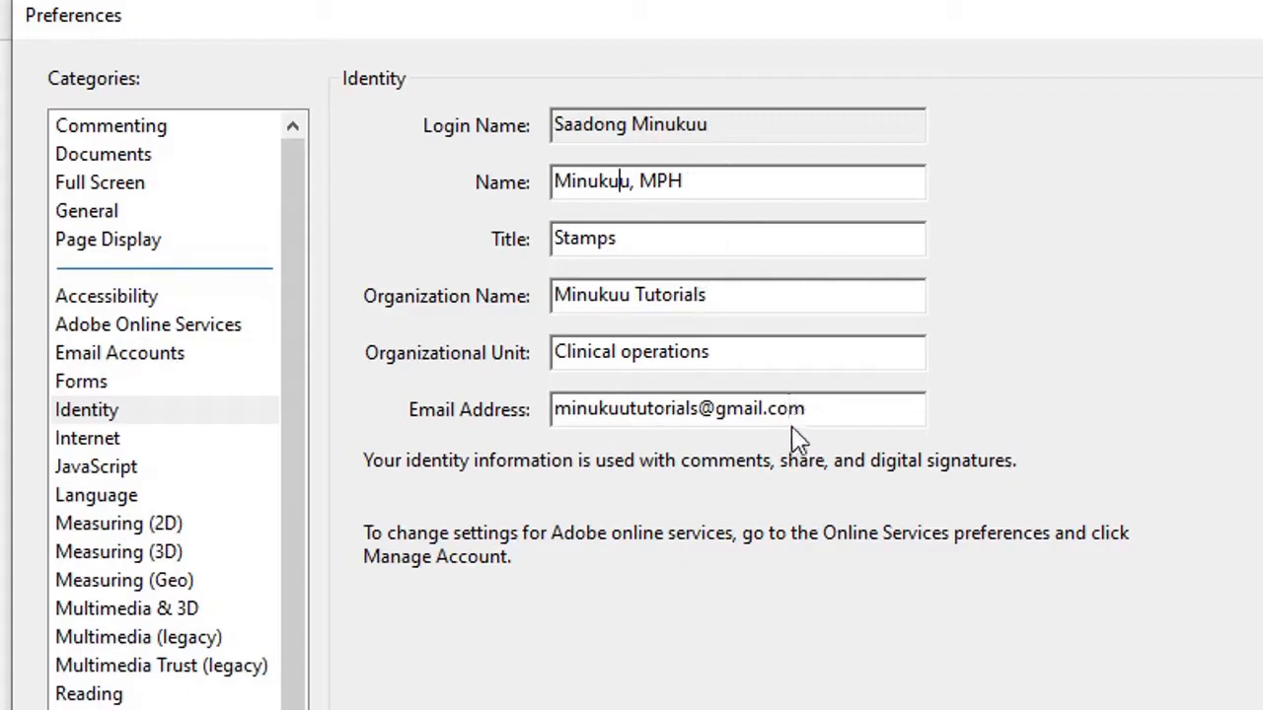
left_click(693, 192)
key("BackSpace")
key("BackSpace")
key("BackSpace")
key("BackSpace")
key("BackSpace")
key("BackSpace")
key("BackSpace")
key("BackSpace")
key("BackSpace")
key("BackSpace")
key("BackSpace")
key("BackSpace")
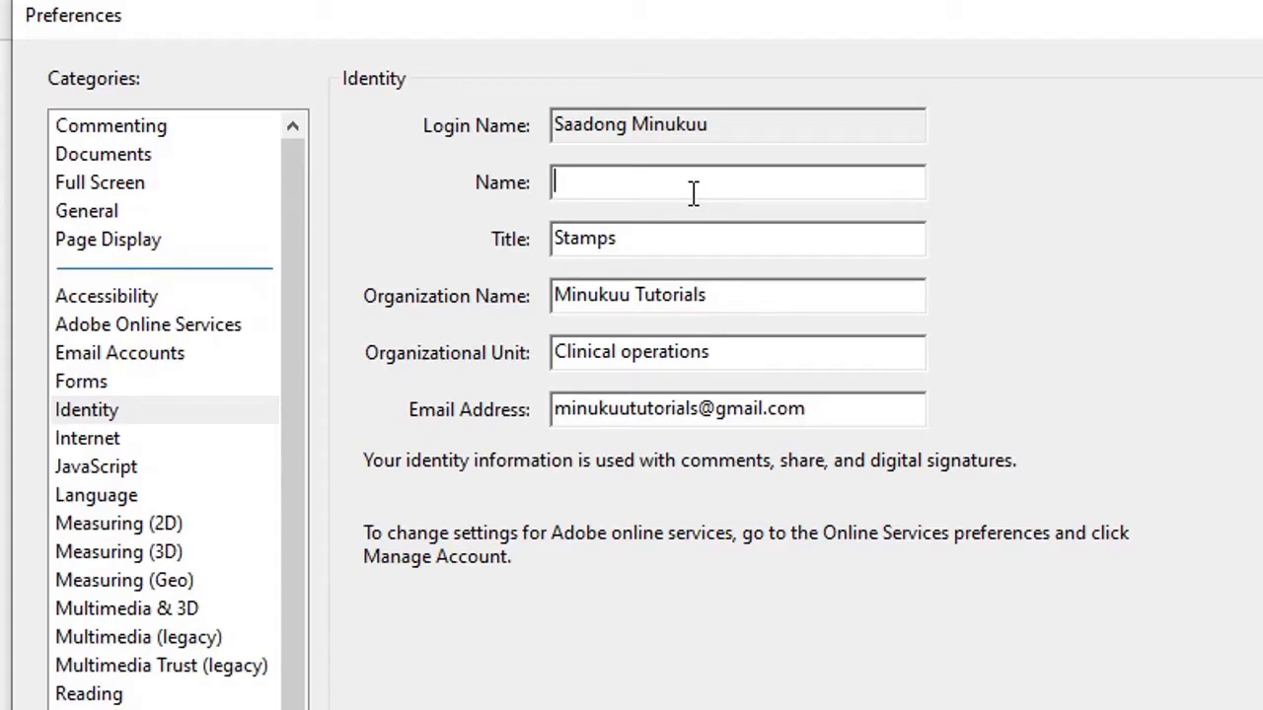
type("Minu")
type("kuu, ")
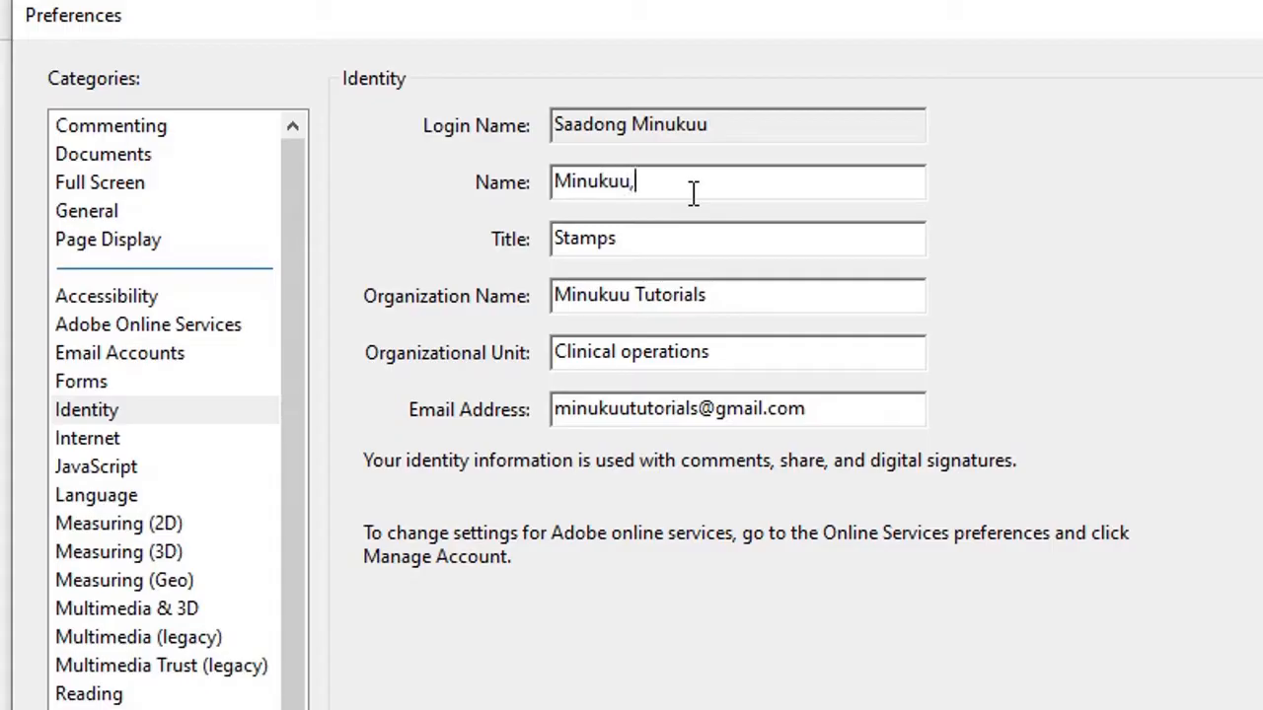
type("MPH")
Step: Replace the title in the identity details with Tampons
left_click_drag(656, 247, 550, 245)
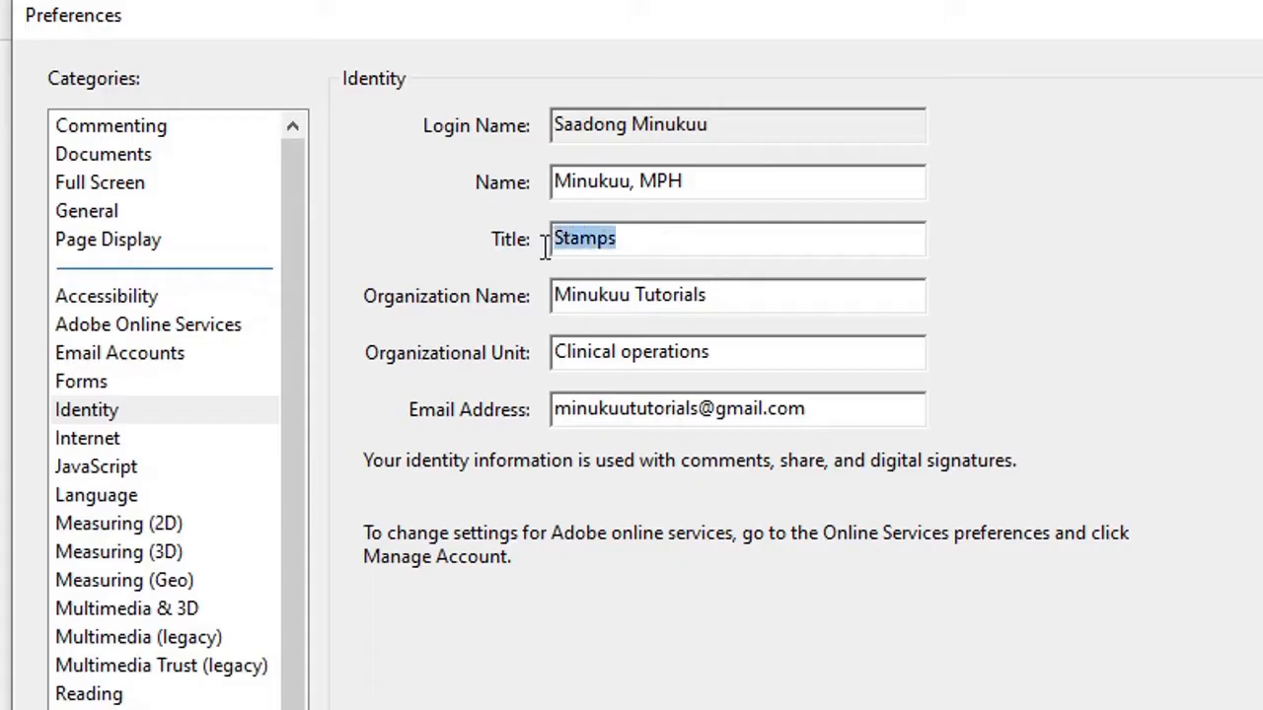
type("Ta")
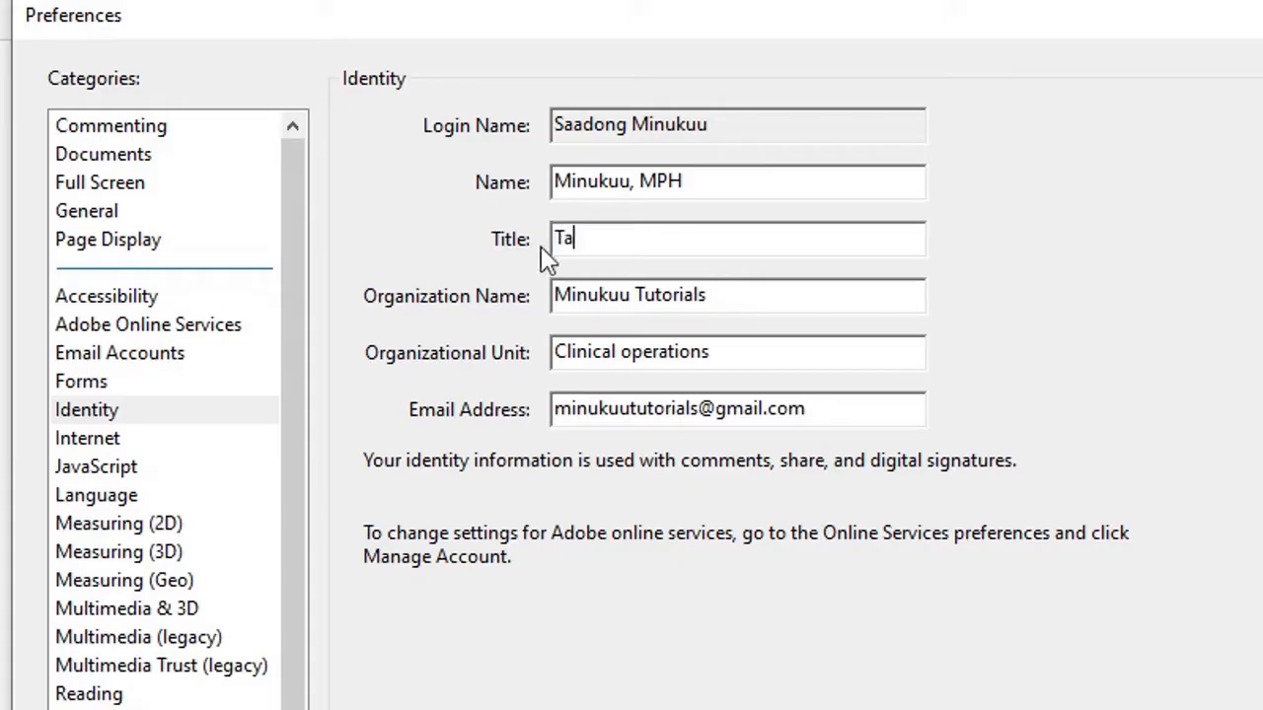
type("mpons")
Step: Go through the organization name, organizational unit and email address in the identity details, and save the preferences
left_click(734, 299)
left_click_drag(734, 299, 556, 298)
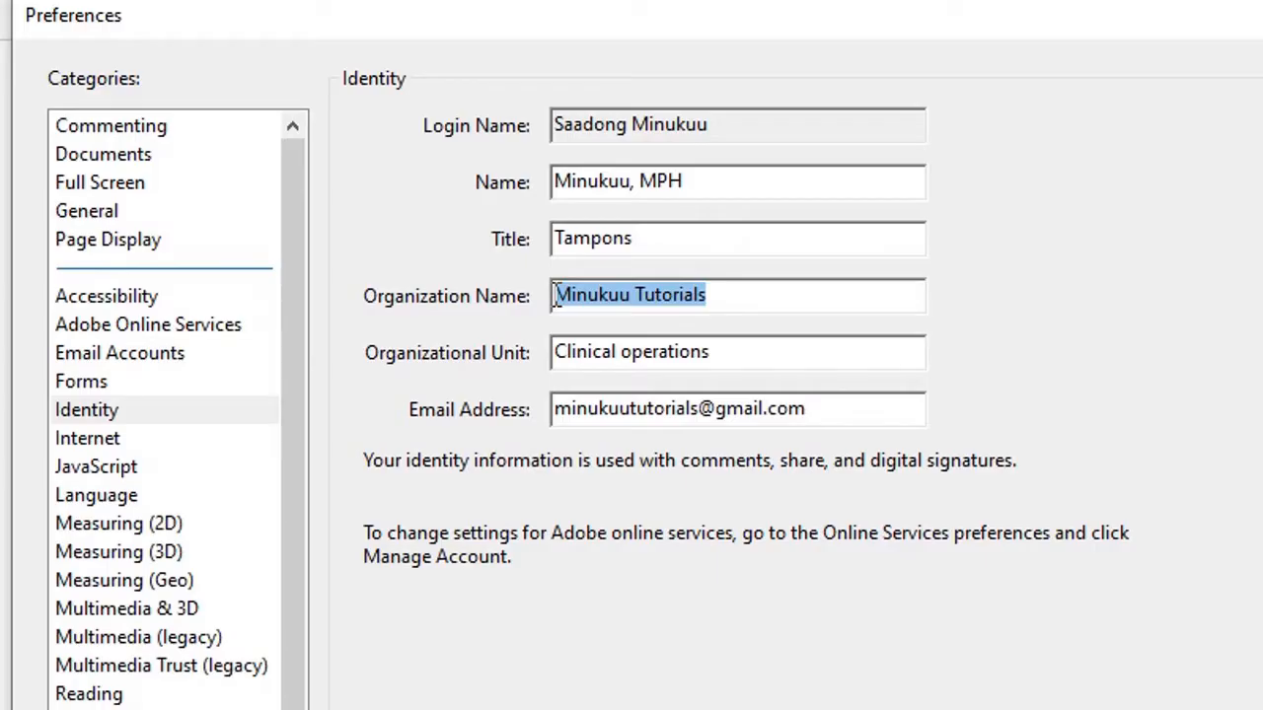
key("Right")
key("BackSpace")
type("s")
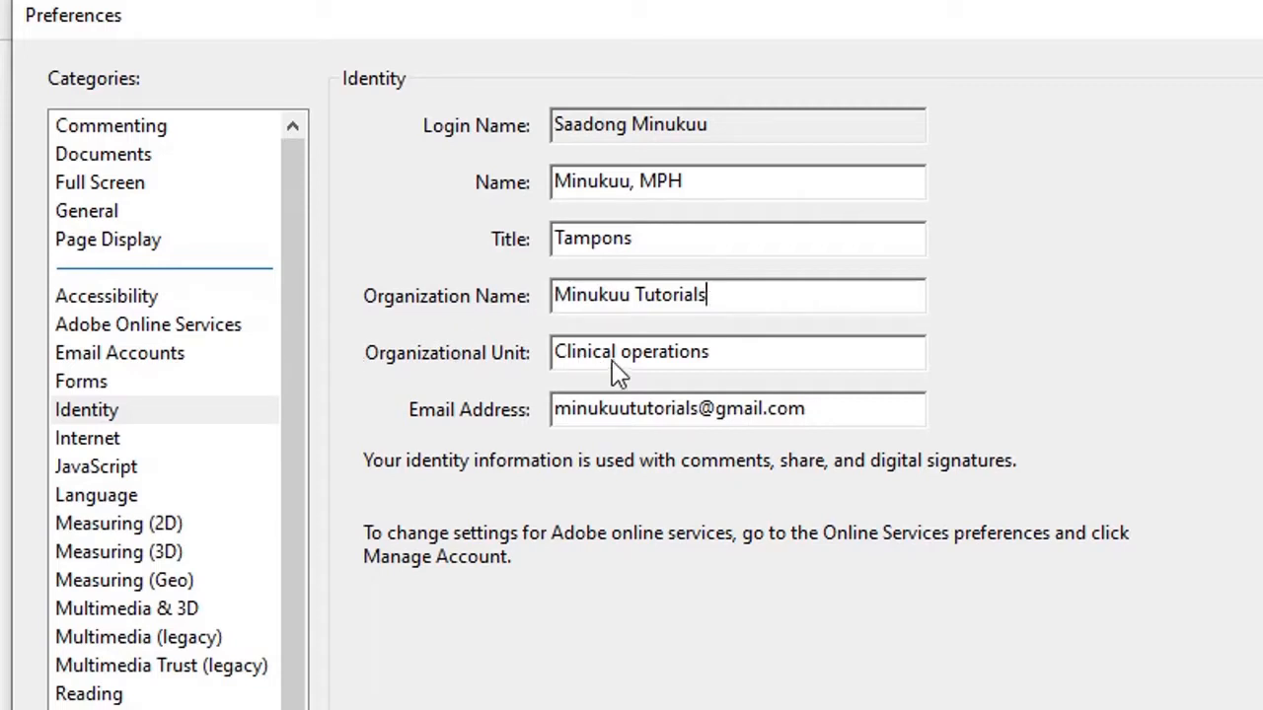
left_click(727, 364)
left_click_drag(721, 361, 701, 350)
left_click(725, 352)
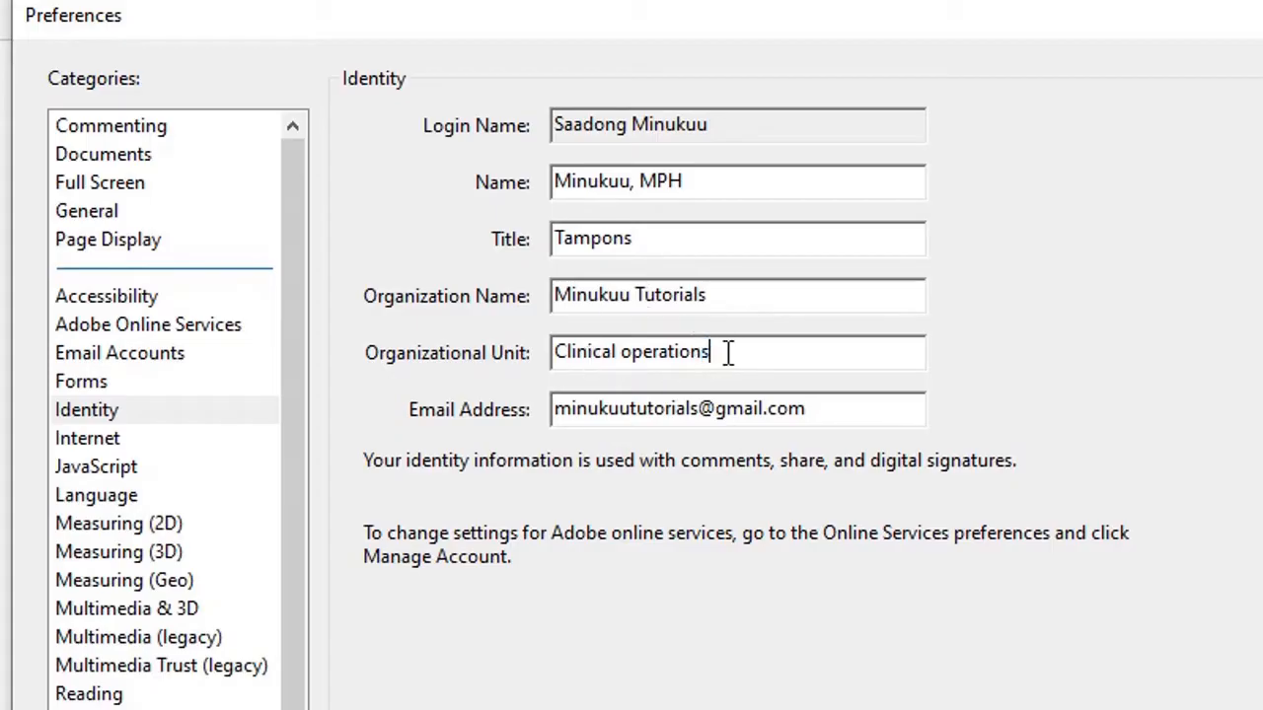
double_click(807, 418)
left_click(809, 421)
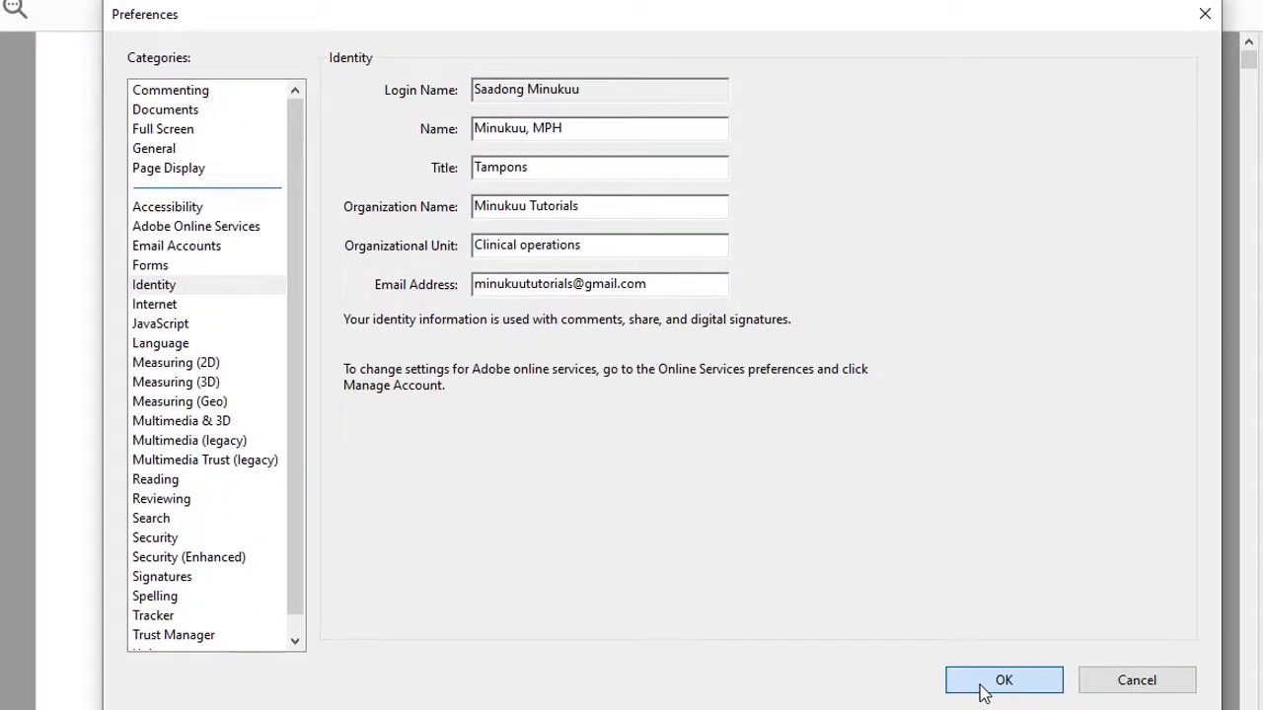
left_click(1007, 703)
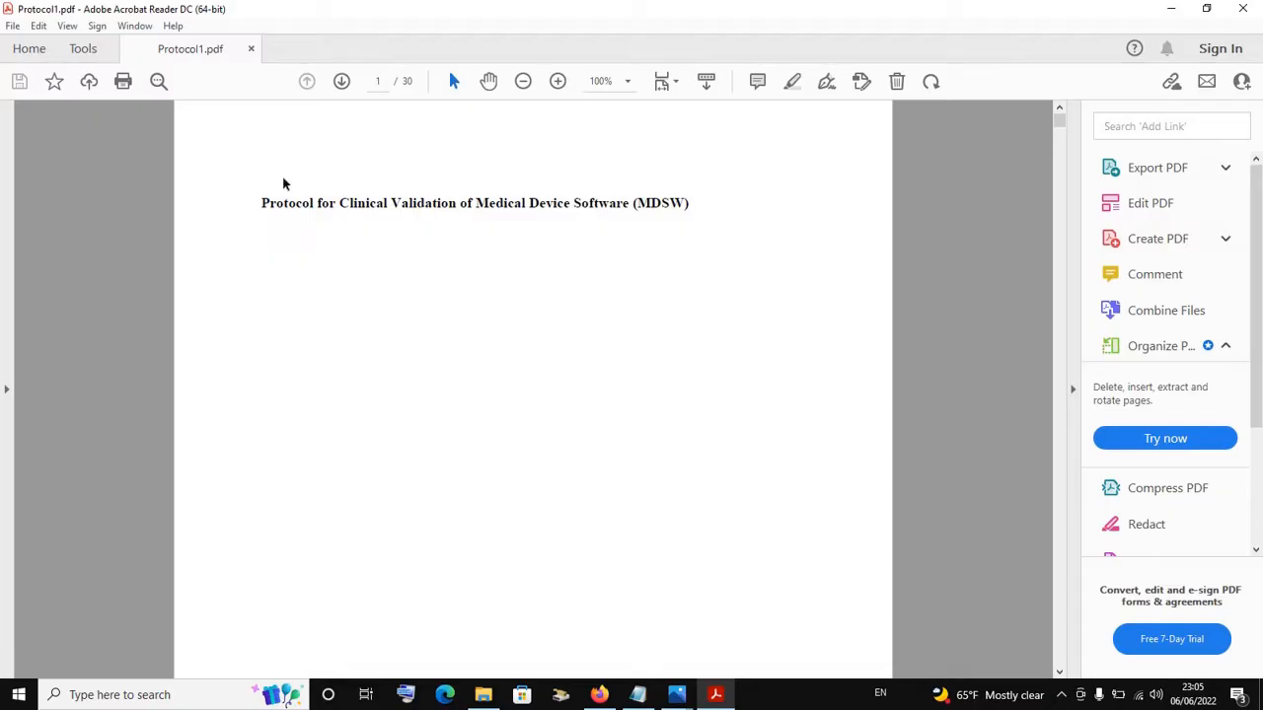
Step: Open the Stamp tool for Protocol1.pdf
scroll(354, 253, "down", 2)
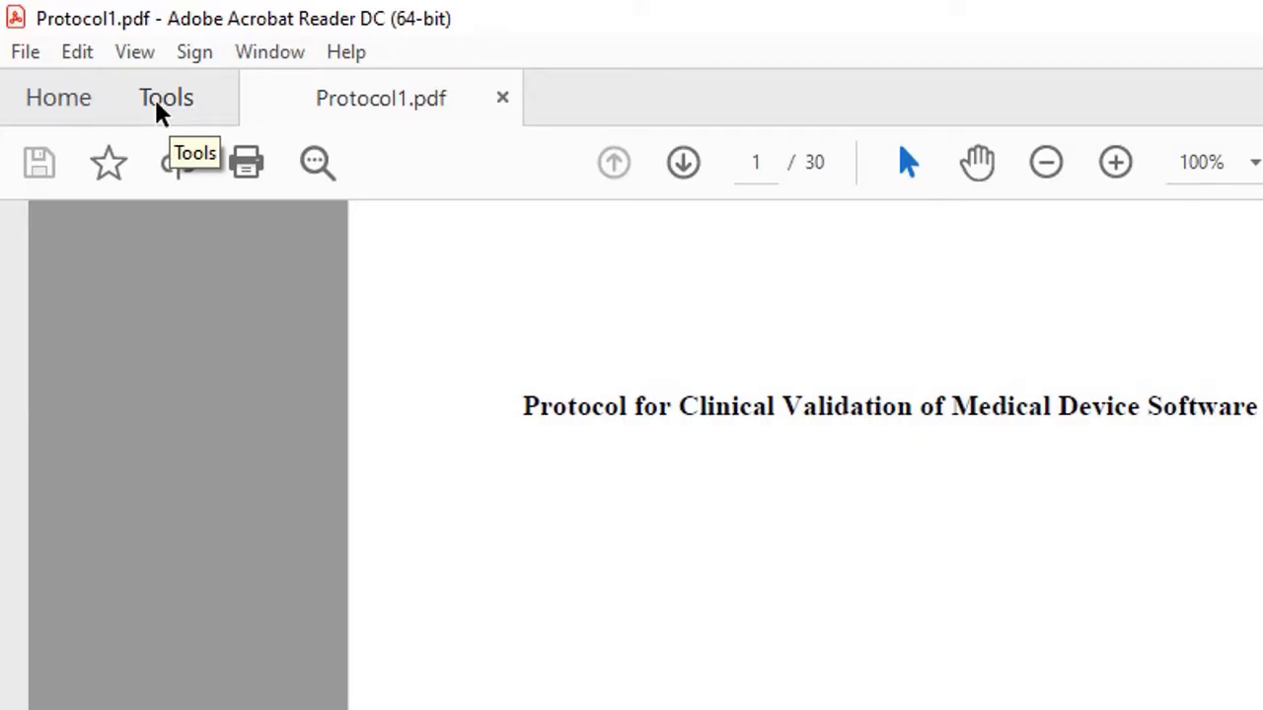
left_click(156, 106)
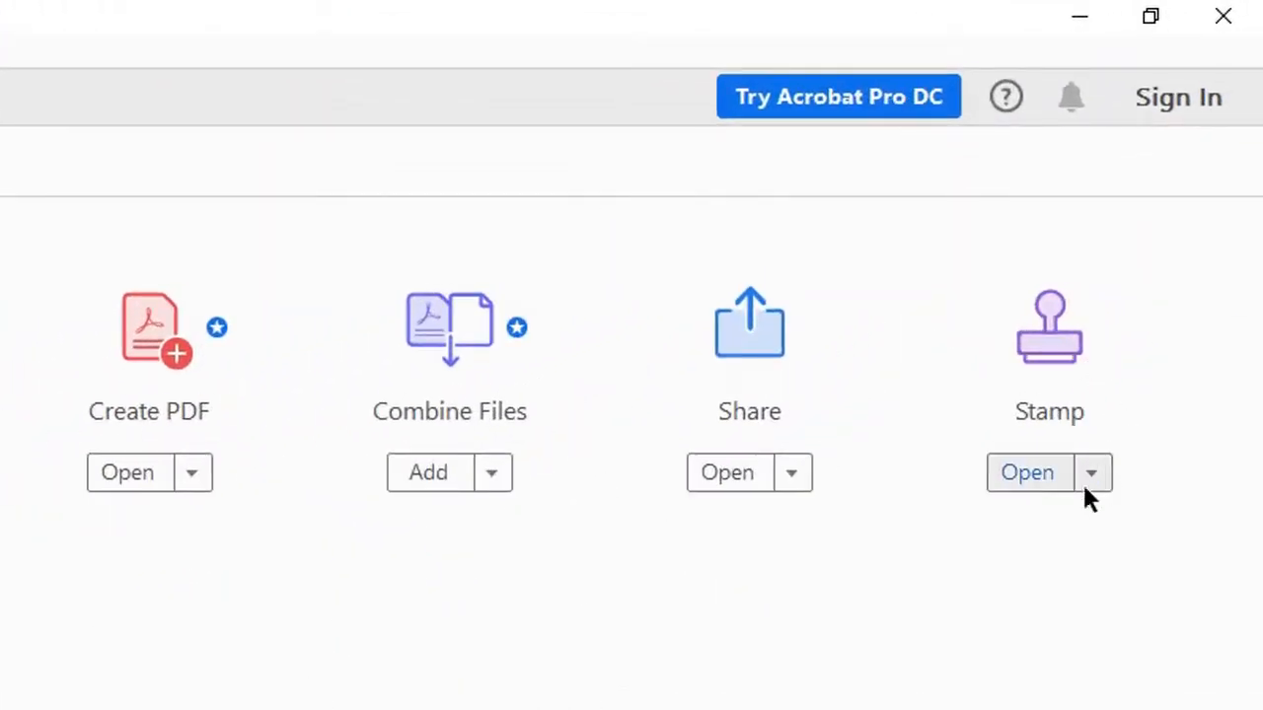
left_click(1024, 474)
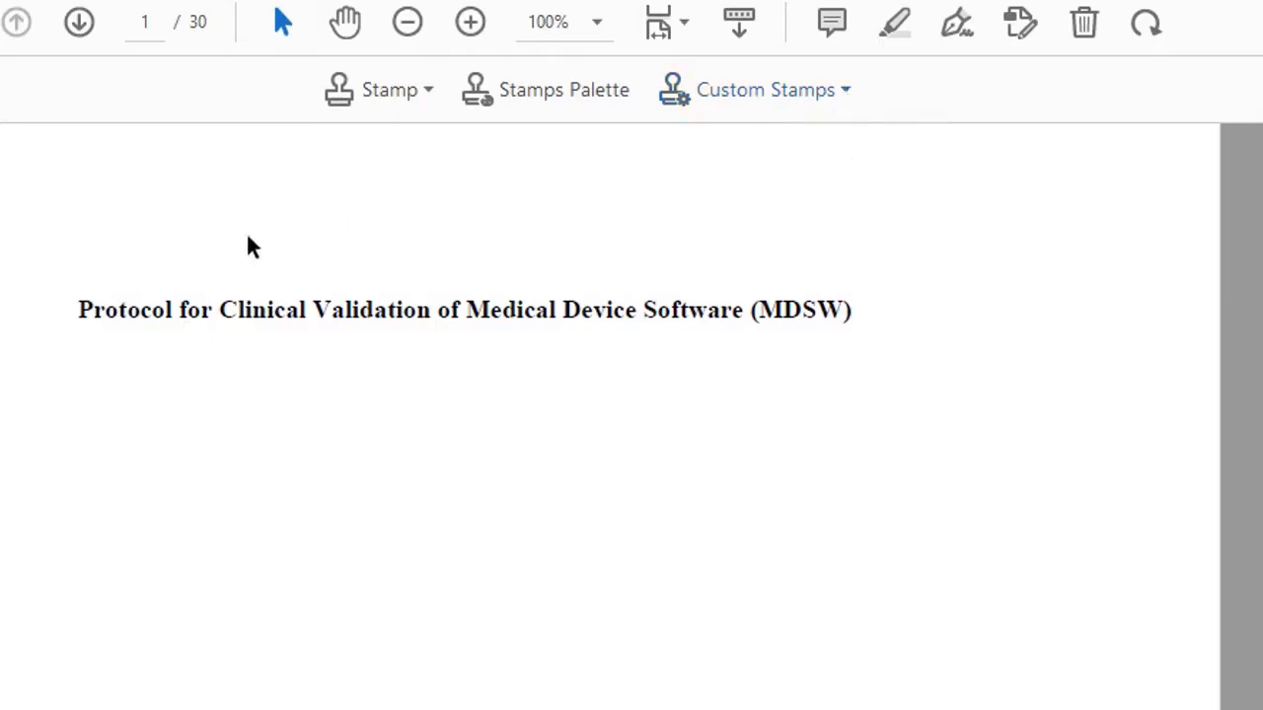
Step: Browse the available stamps in the Dynamic, Sign Here and Standard Business categories
left_click(431, 98)
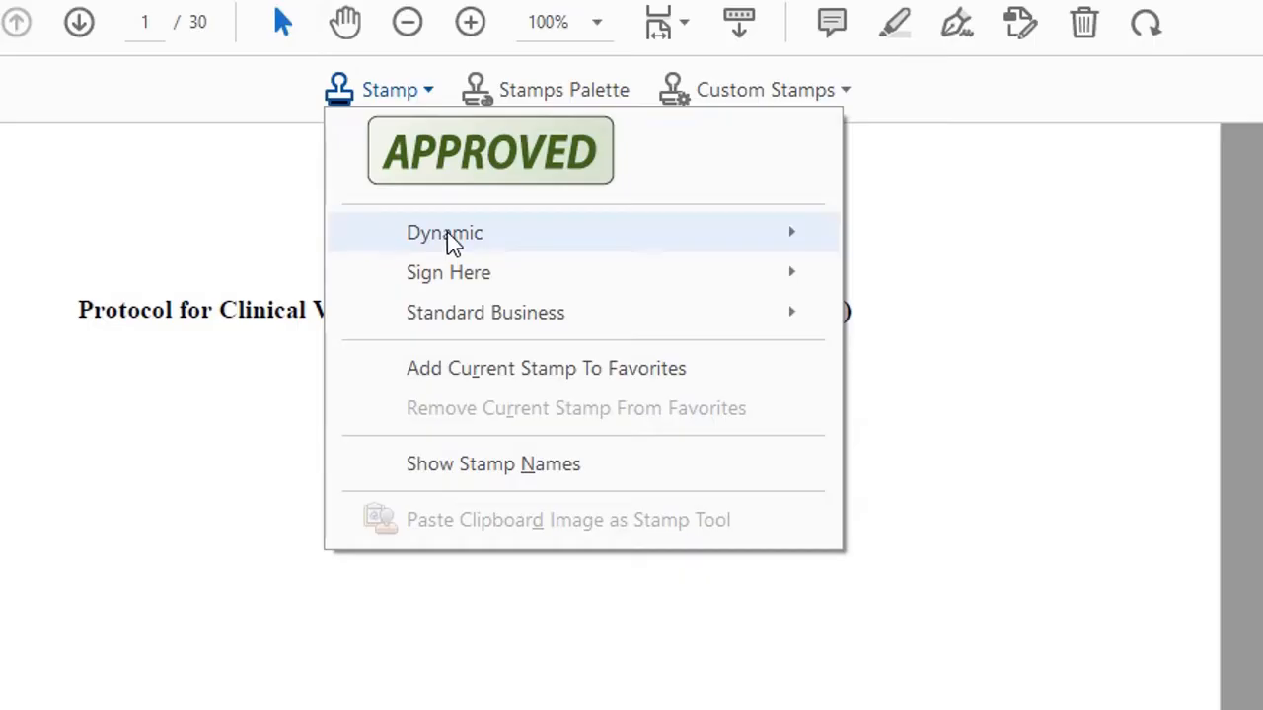
mouse_move(453, 243)
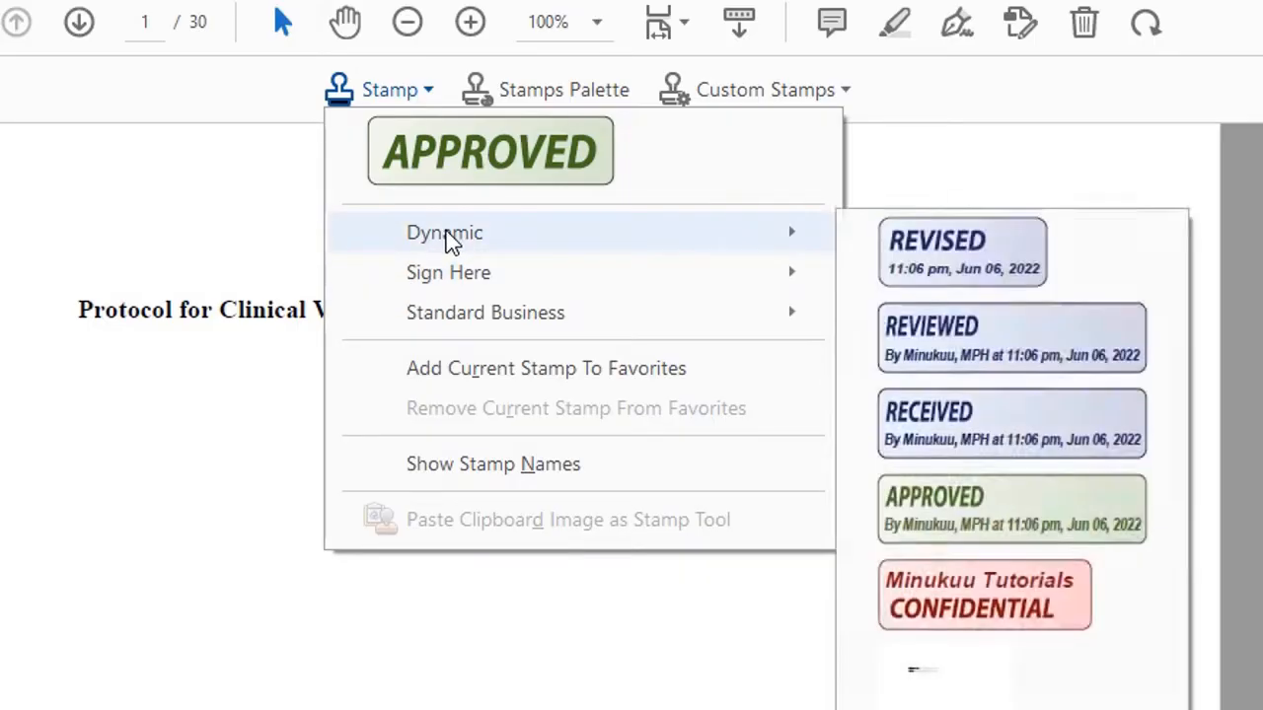
mouse_move(452, 283)
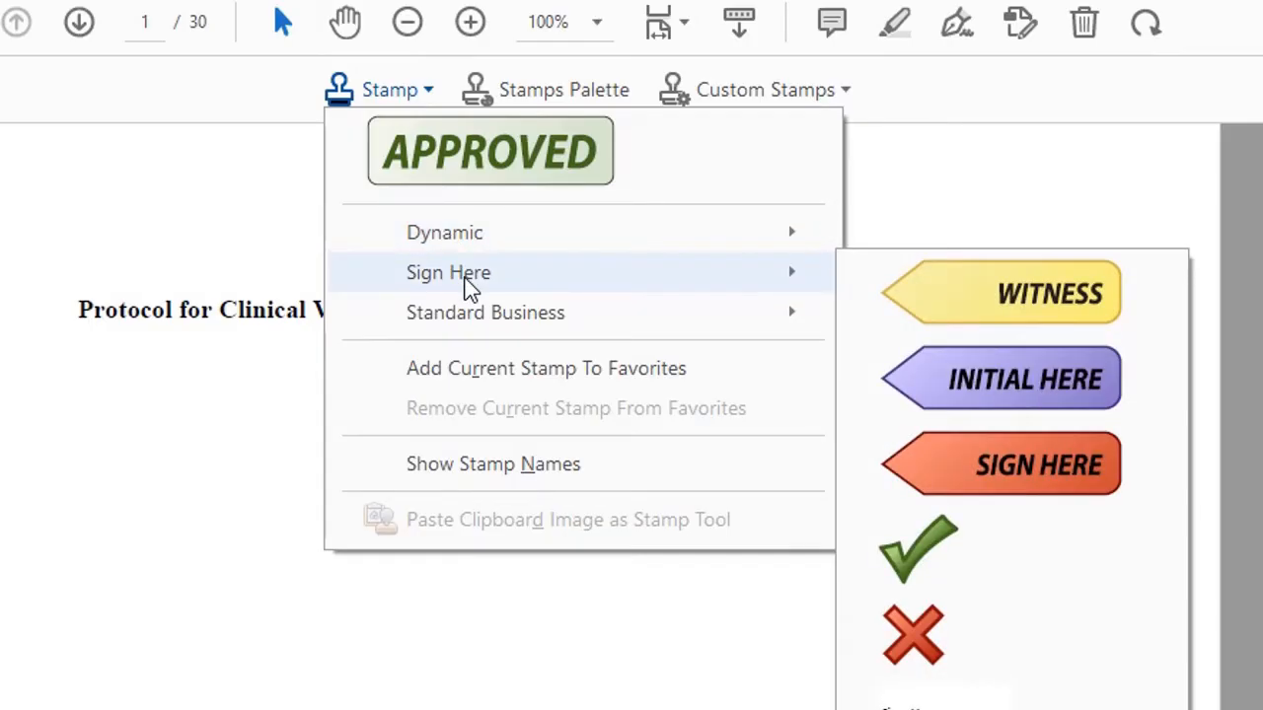
mouse_move(467, 318)
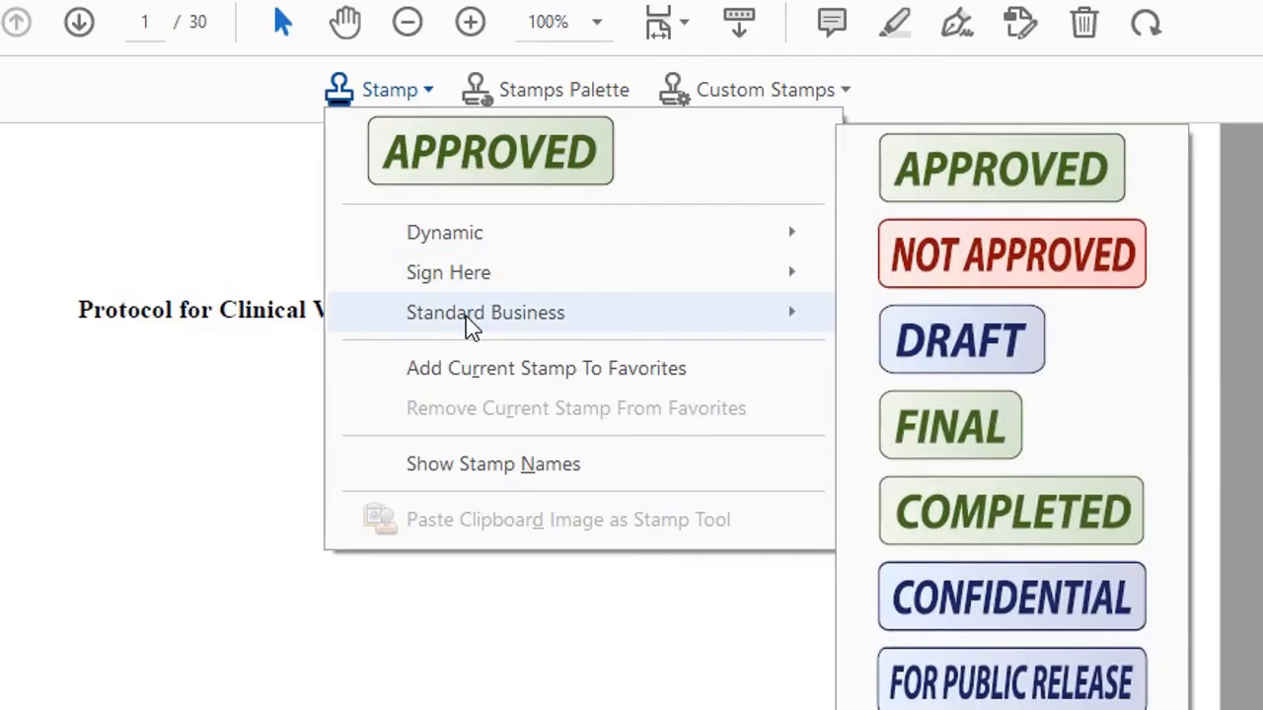
Step: Place the dynamic REVIEWED stamp with name, date and time just below the protocol title on page 1
mouse_move(501, 243)
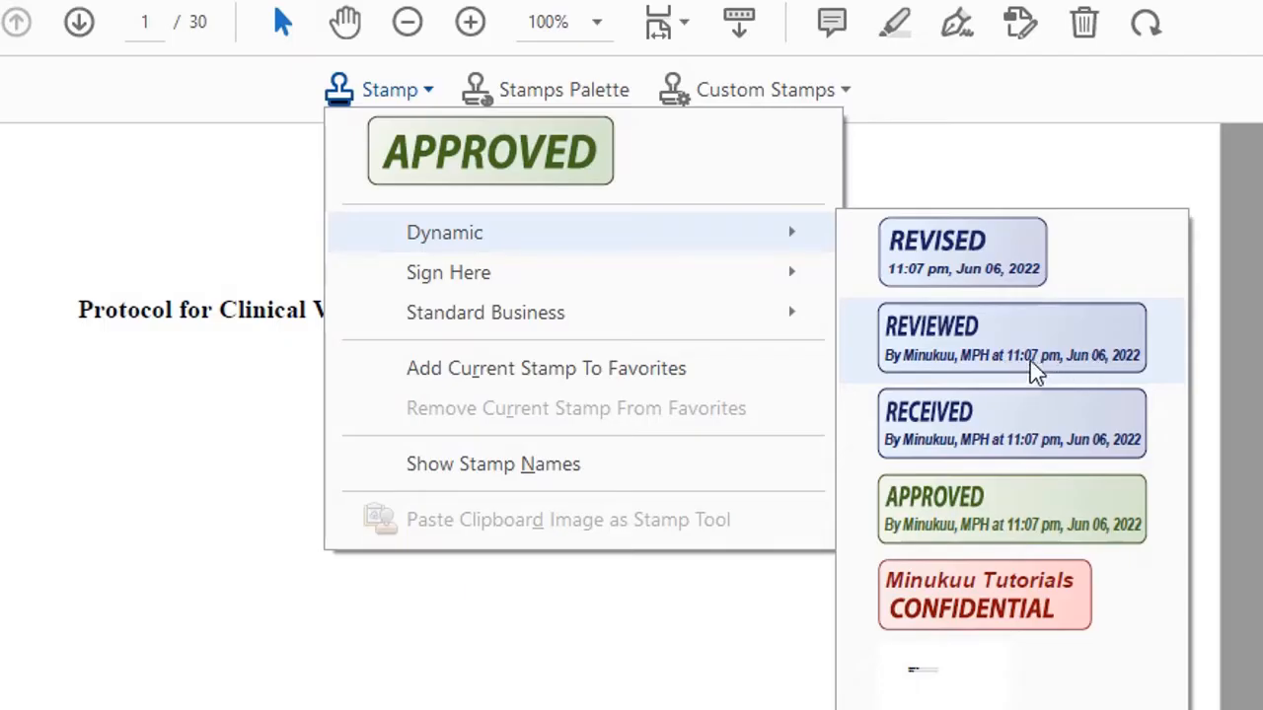
left_click(1104, 349)
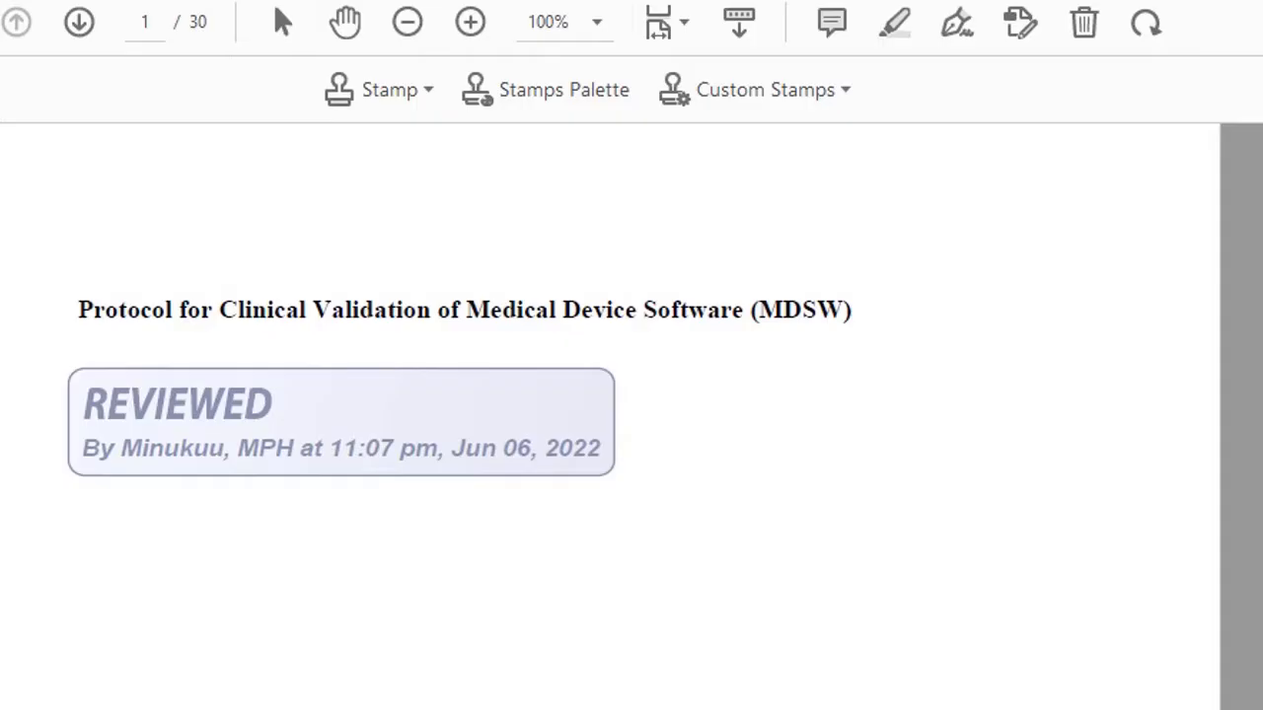
left_click(341, 422)
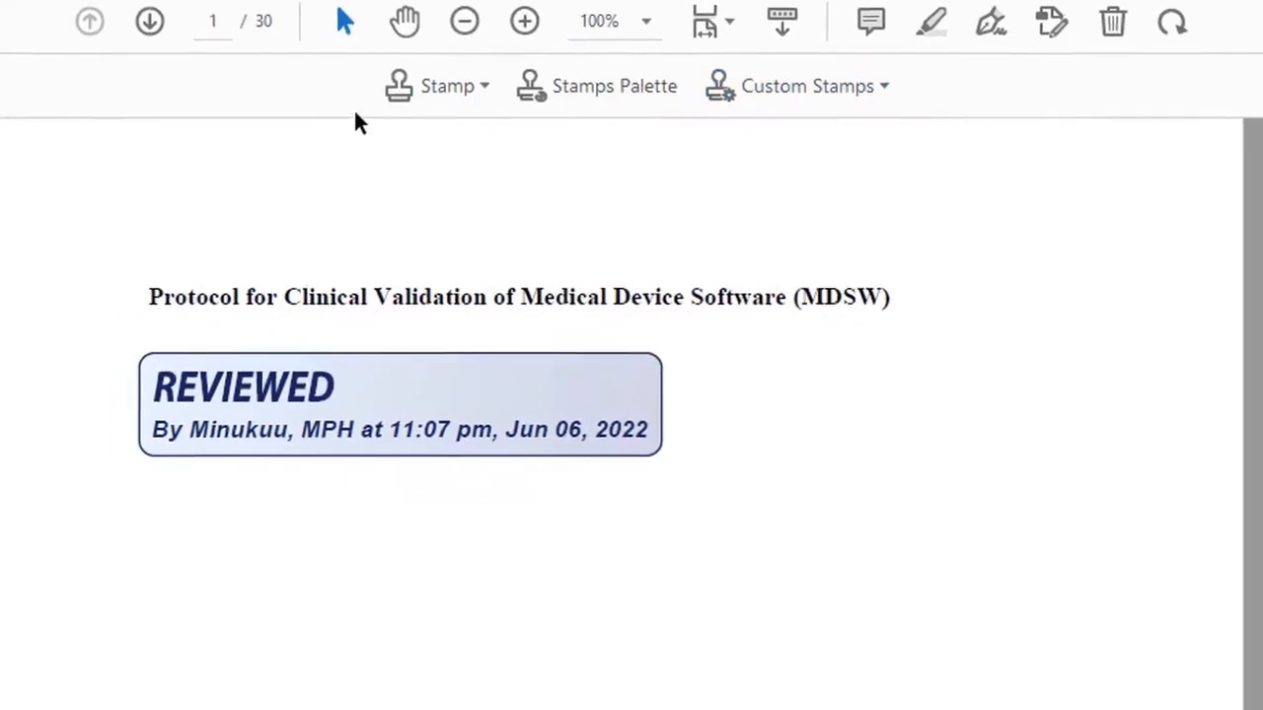
Step: Place the red SIGN HERE stamp from the Sign Here category in the blank lower right area of page 1
left_click(494, 85)
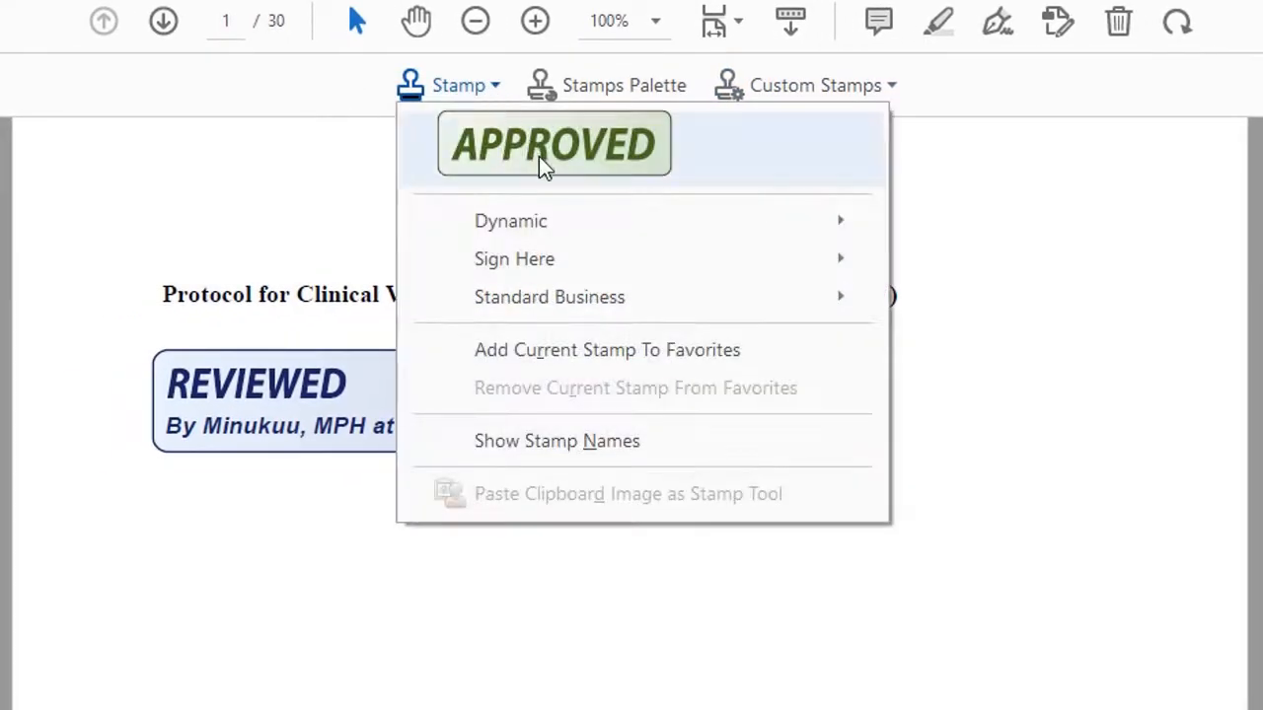
mouse_move(551, 221)
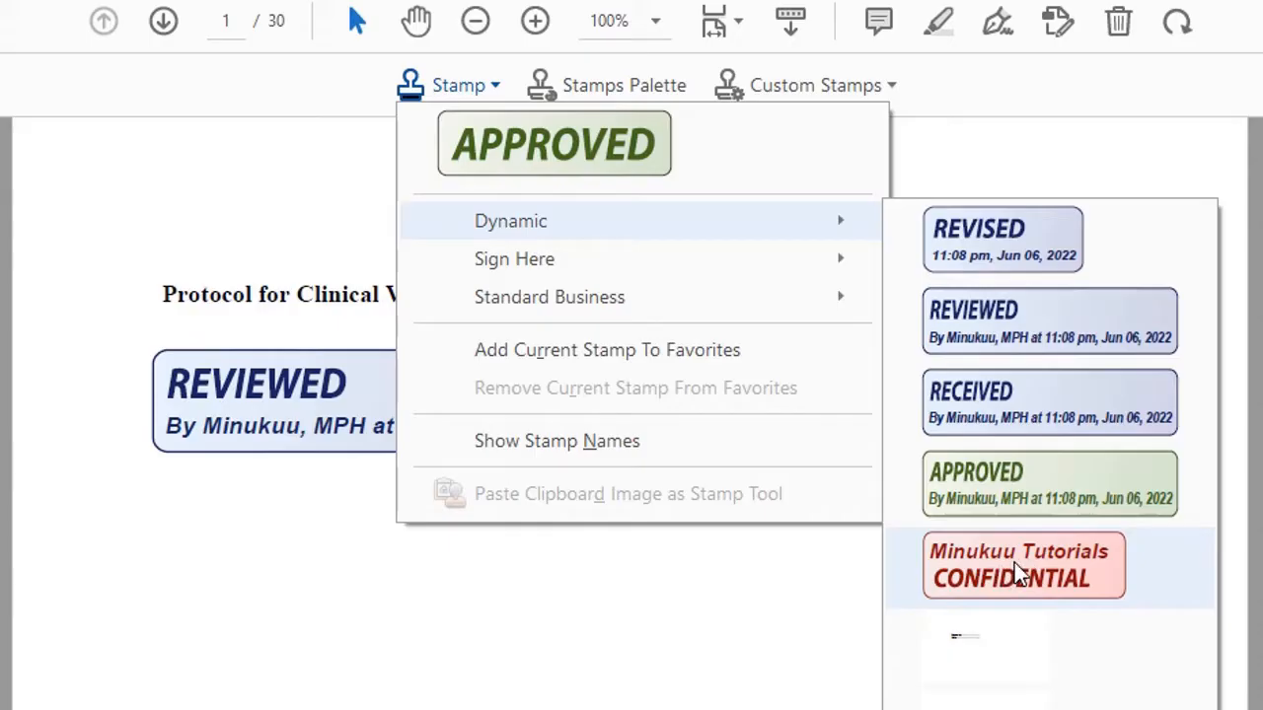
mouse_move(659, 290)
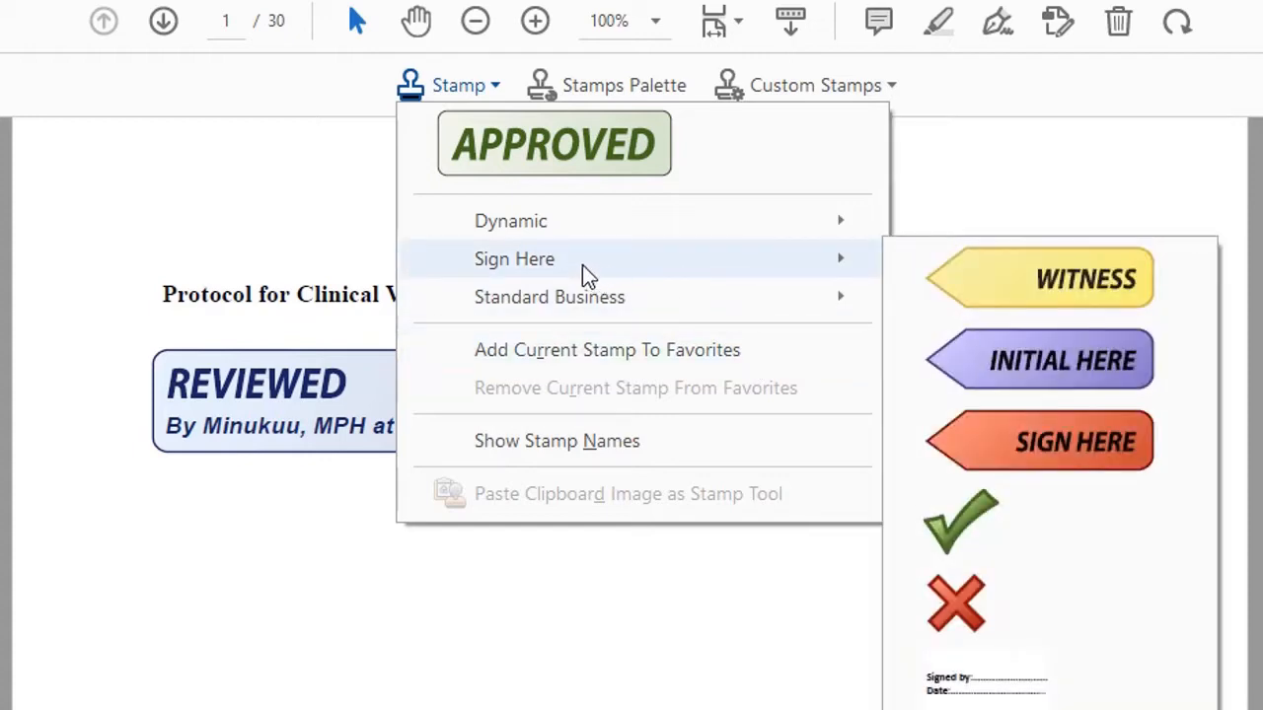
mouse_move(586, 235)
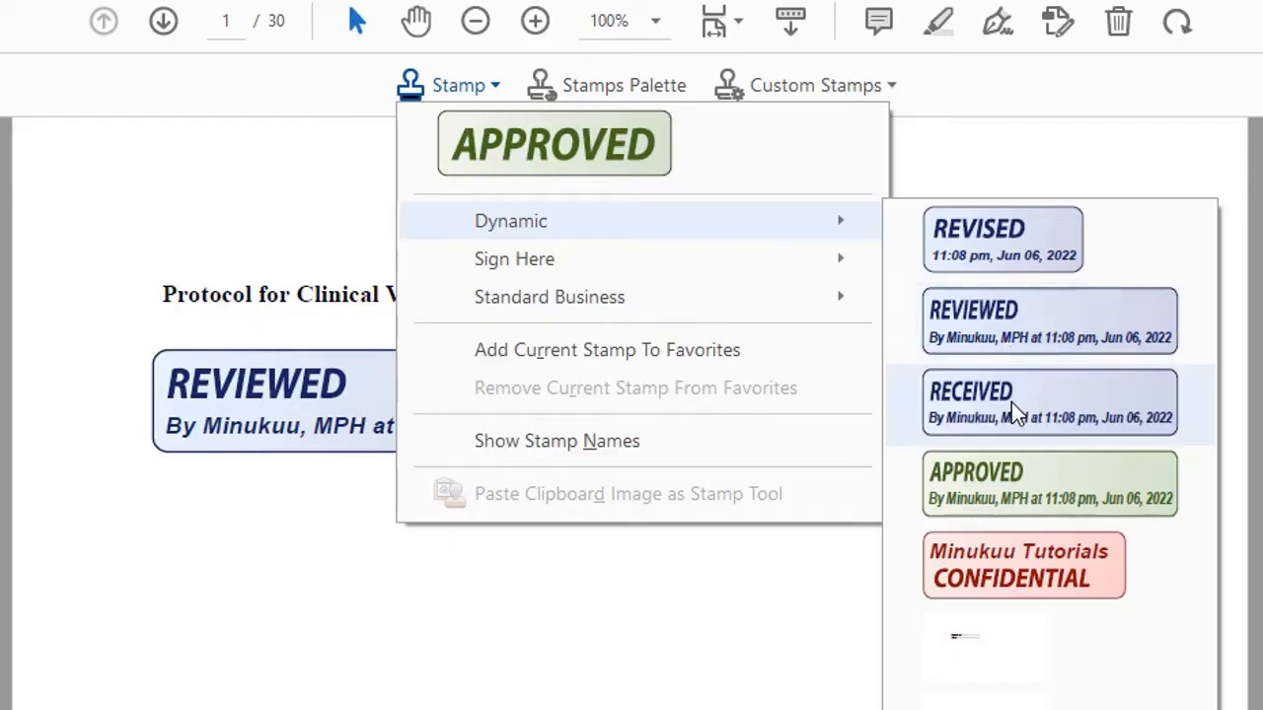
mouse_move(682, 269)
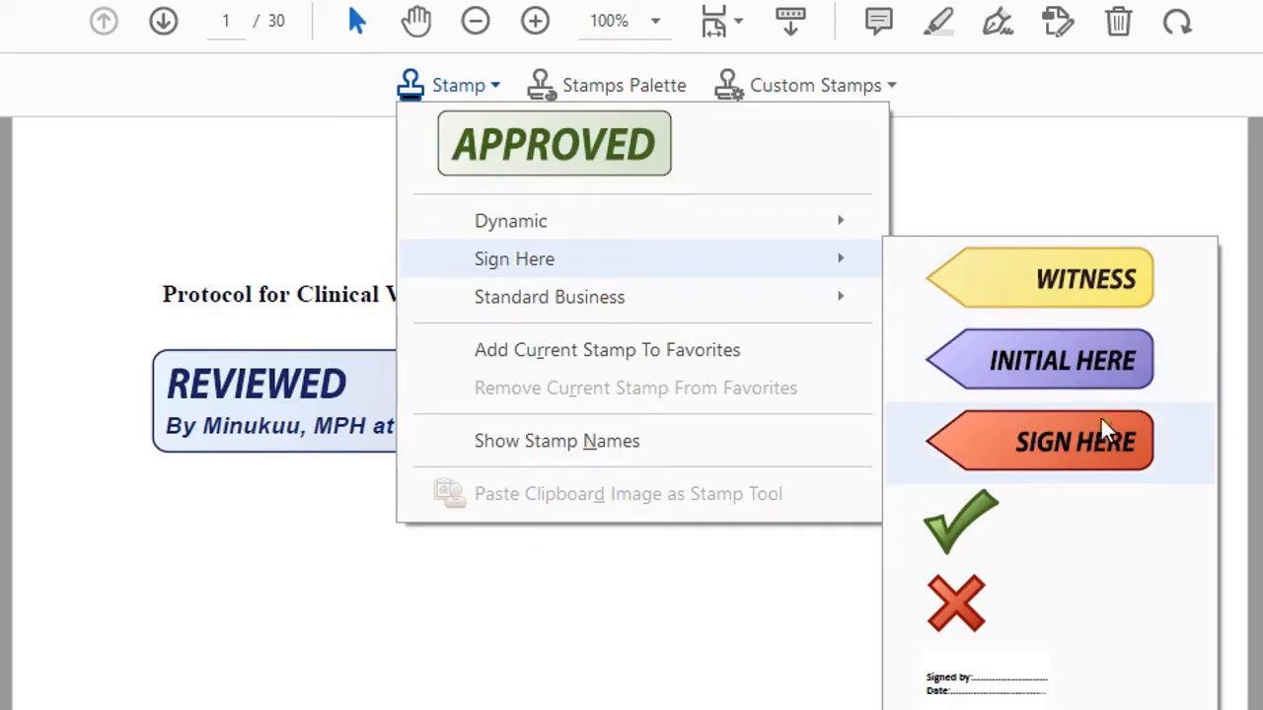
left_click(1075, 441)
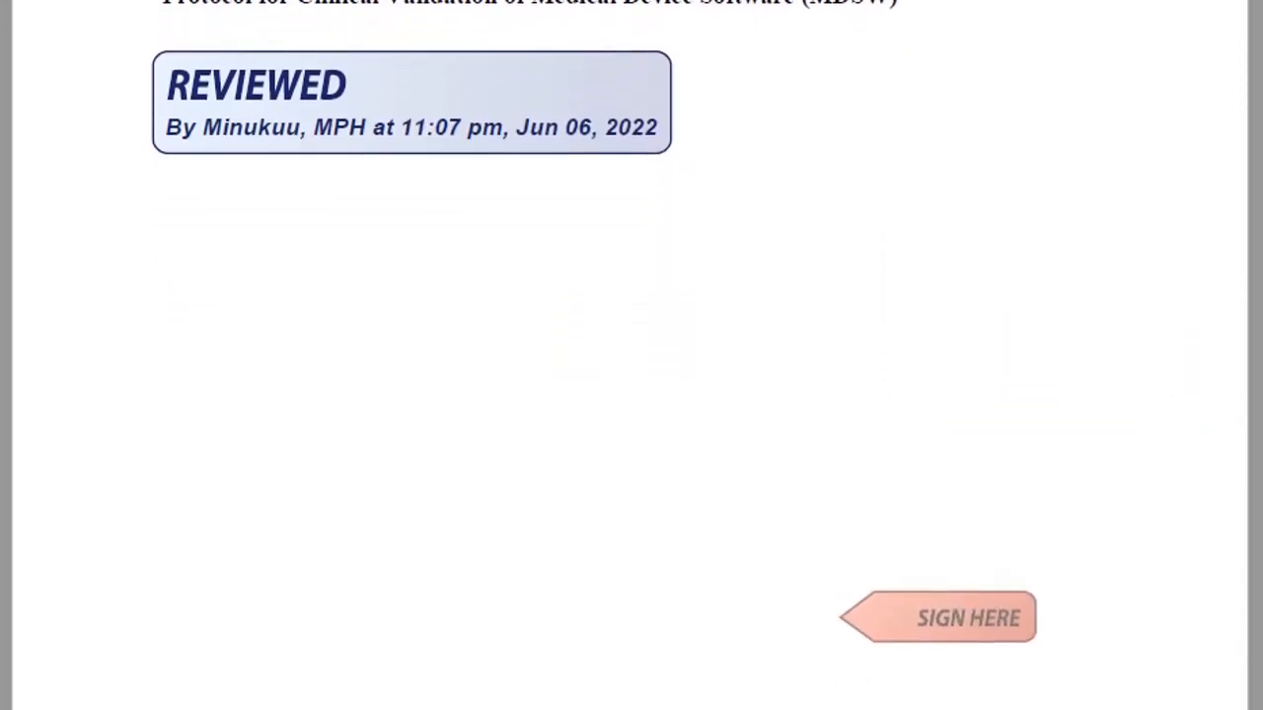
left_click(938, 617)
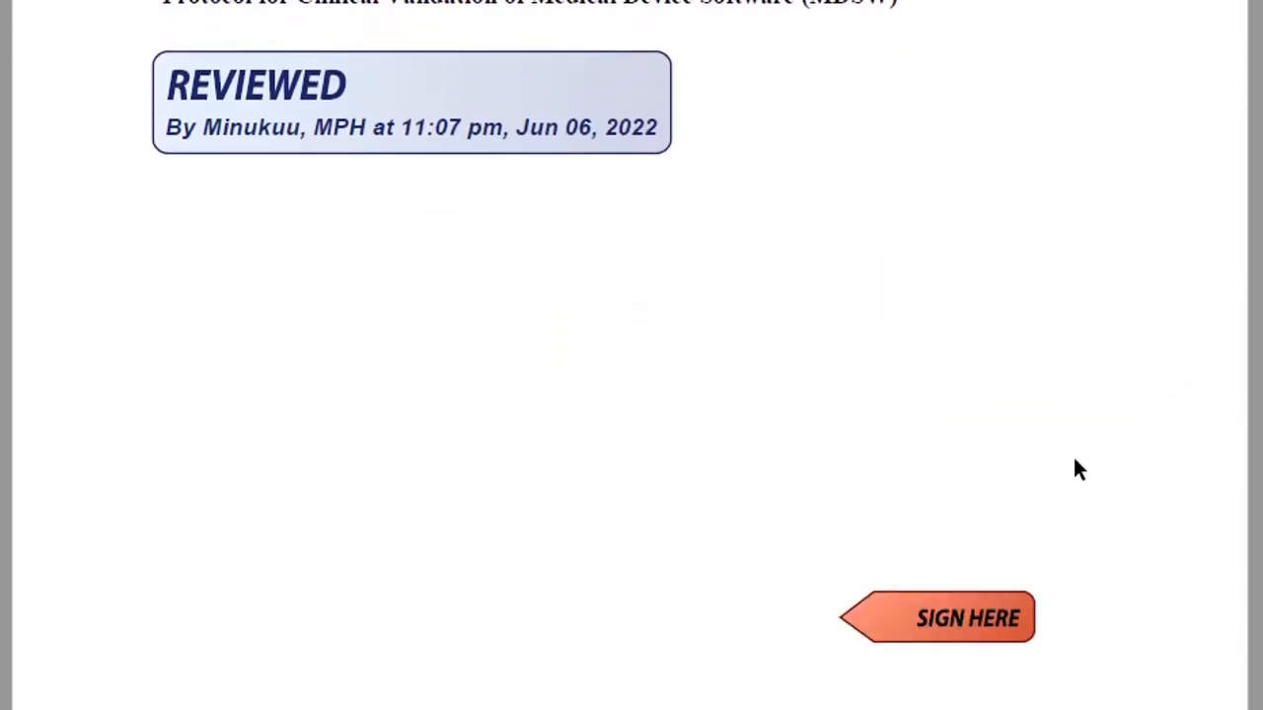
scroll(1075, 461, "down", 2)
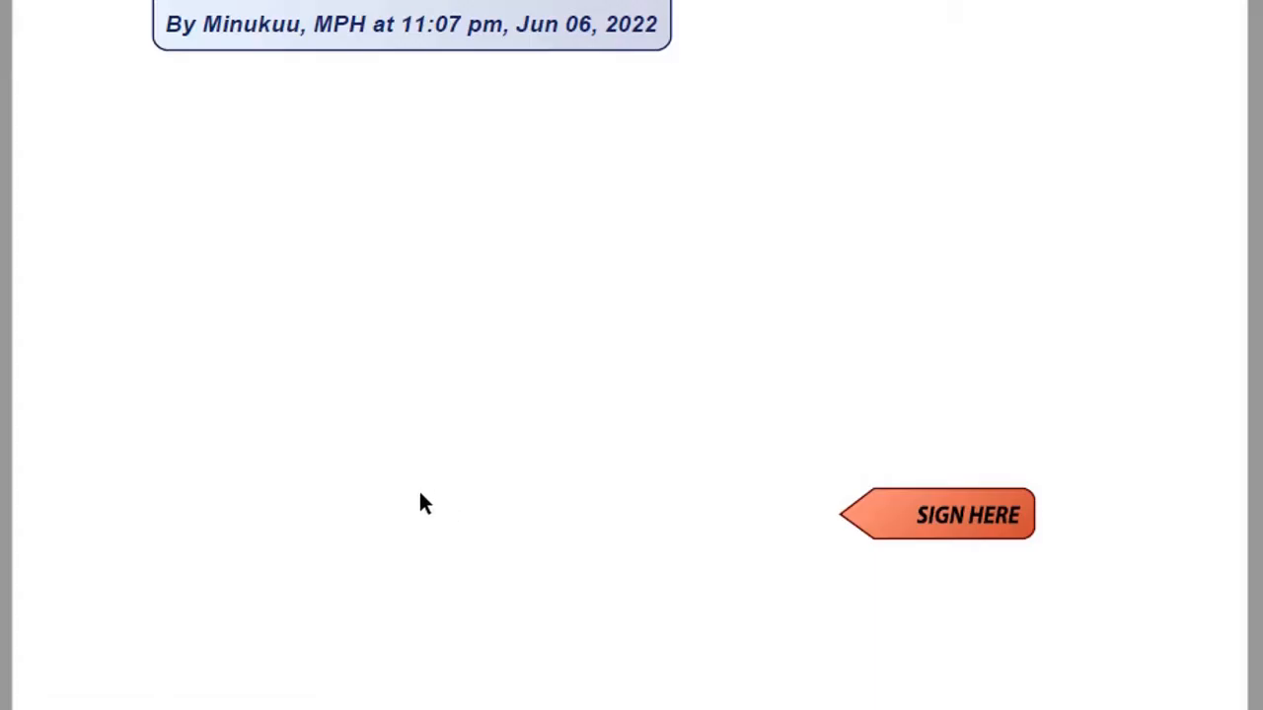
scroll(421, 501, "up", 2)
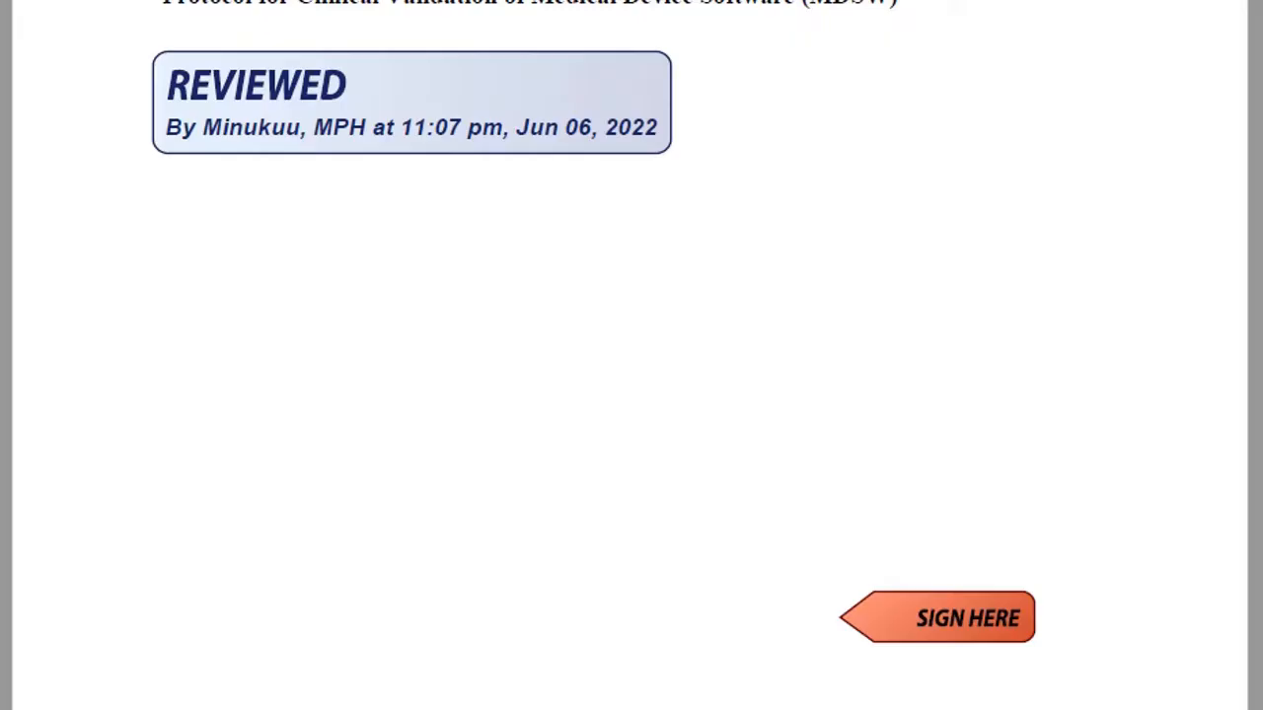
Step: Place the Standard Business FINAL stamp to the right of the protocol title
left_click(504, 96)
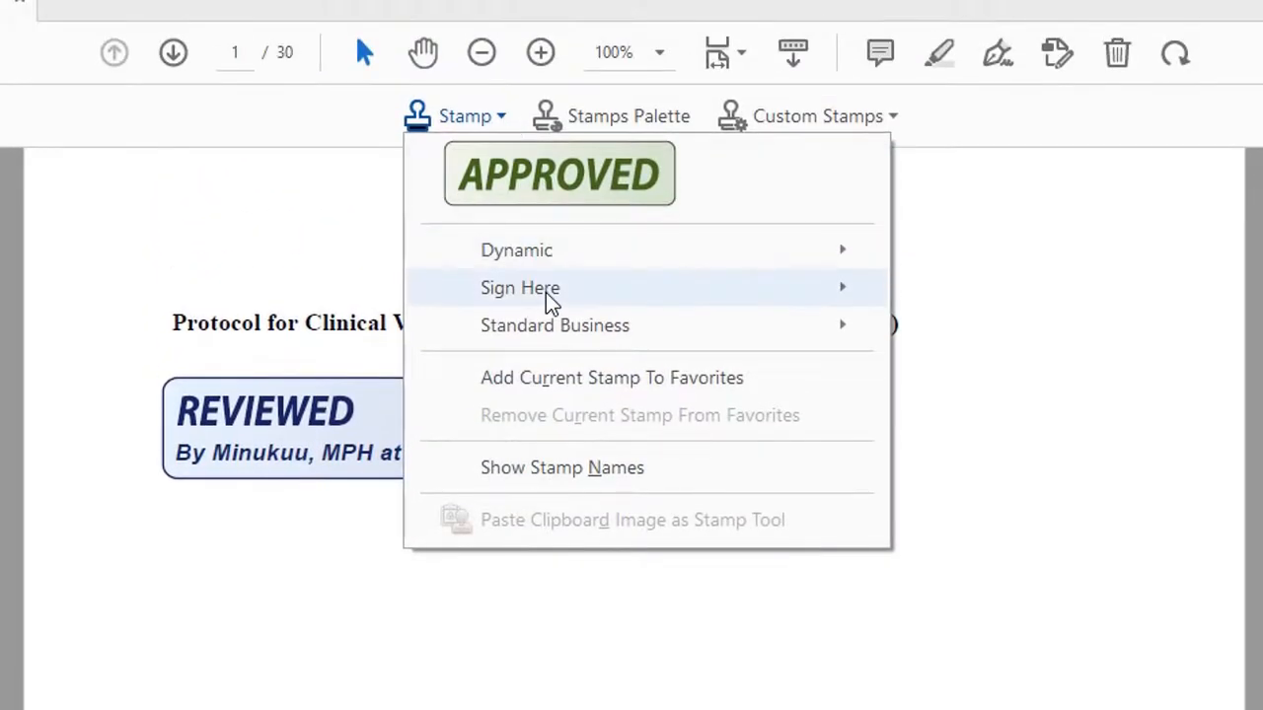
mouse_move(550, 301)
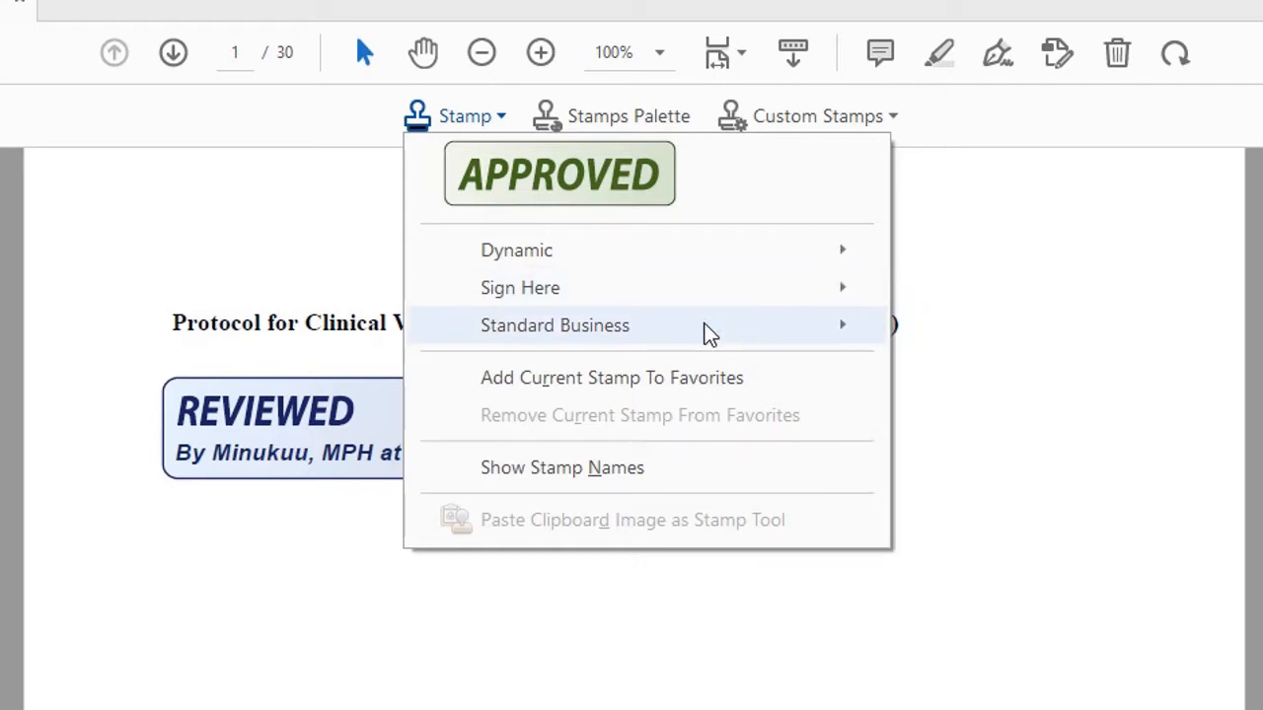
mouse_move(709, 336)
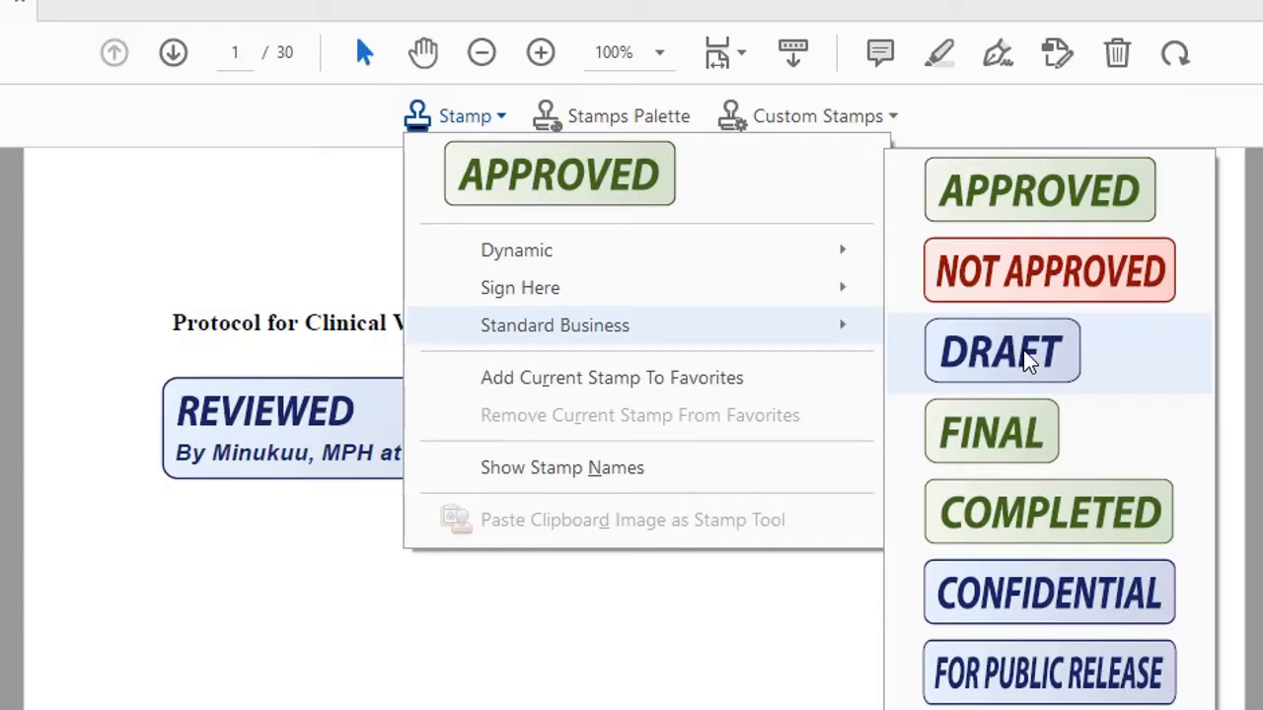
left_click(1004, 442)
left_click(1021, 310)
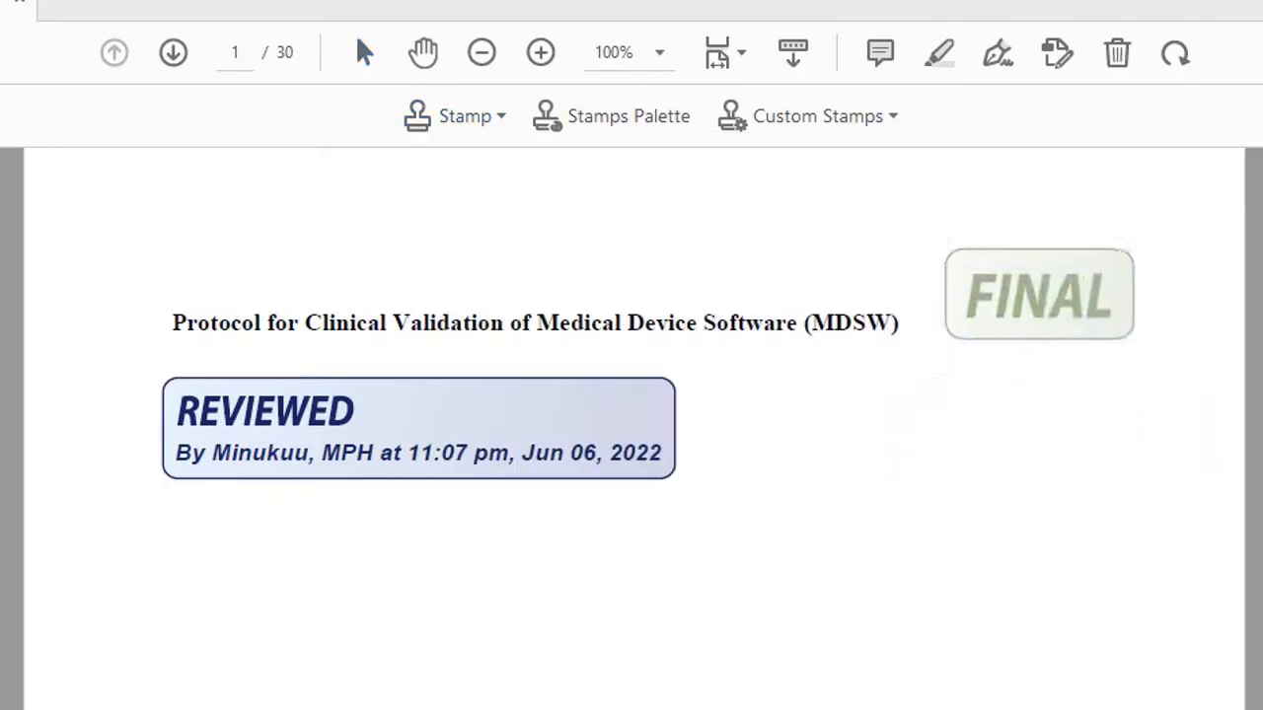
left_click(974, 290)
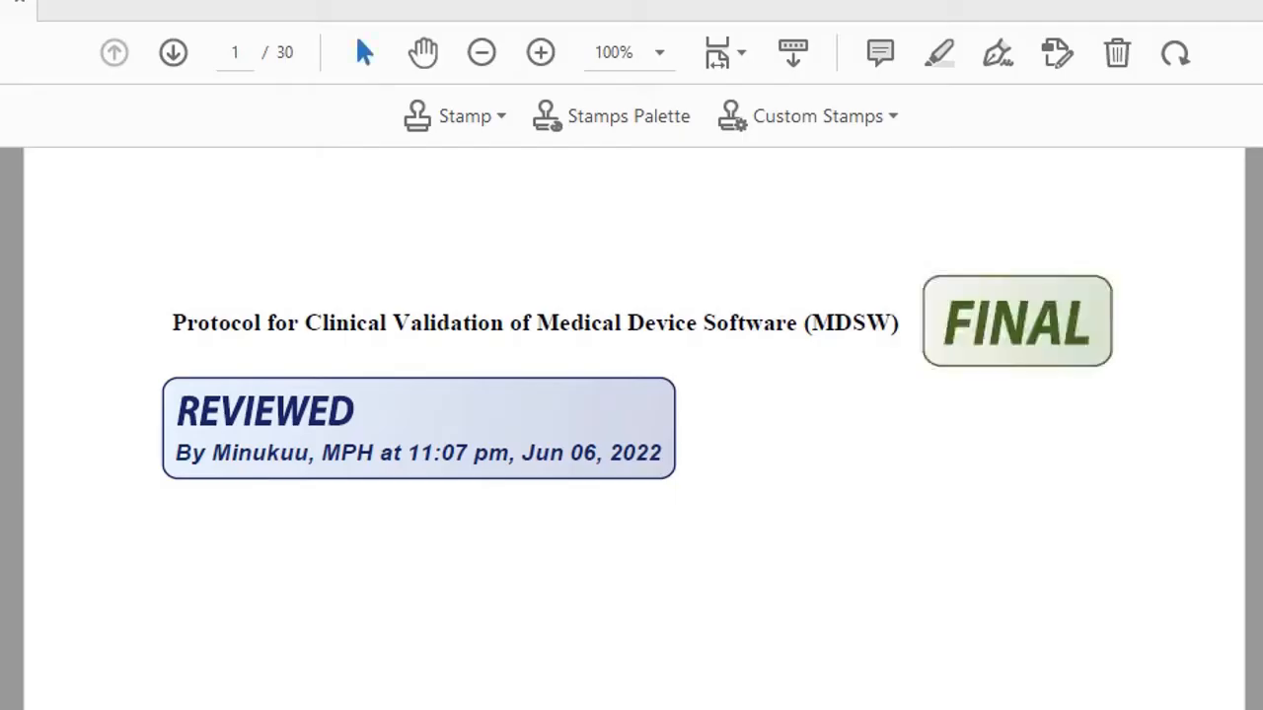
Step: Shrink the FINAL stamp to roughly half its size and move it next to the end of the title
left_click(956, 287)
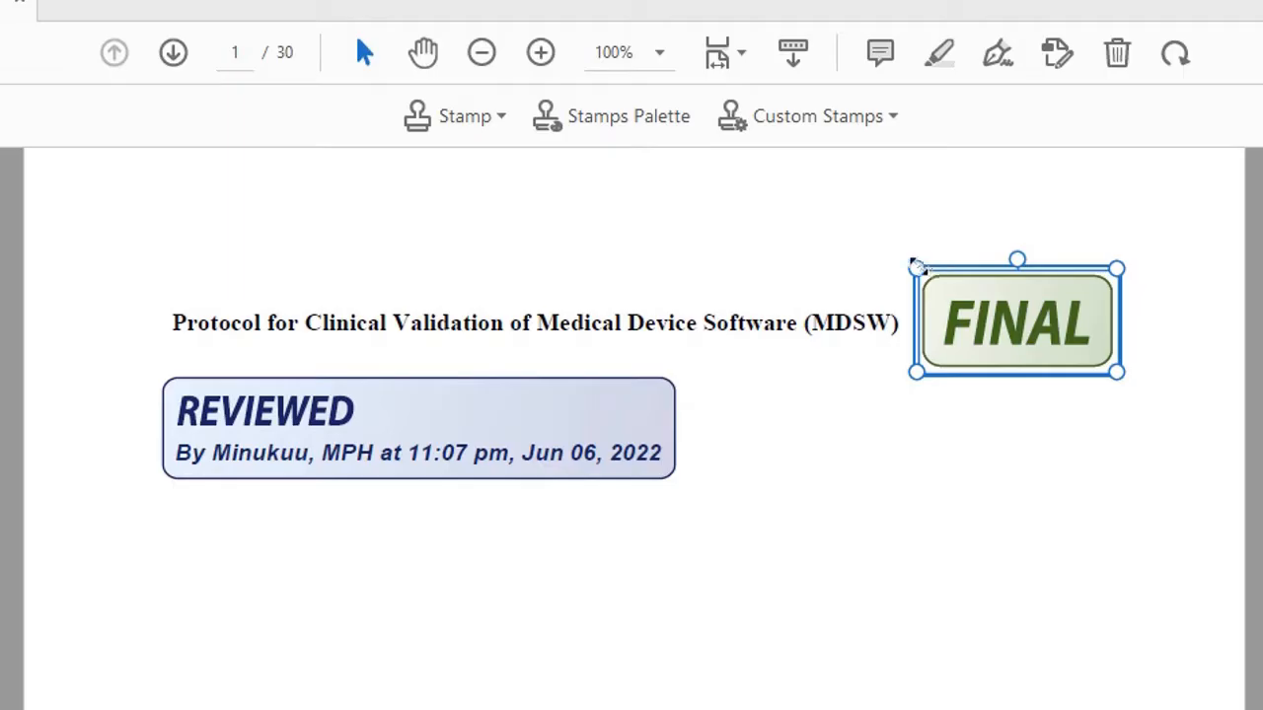
mouse_move(912, 264)
left_mouse_down()
mouse_move(947, 290)
mouse_move(912, 265)
left_mouse_up()
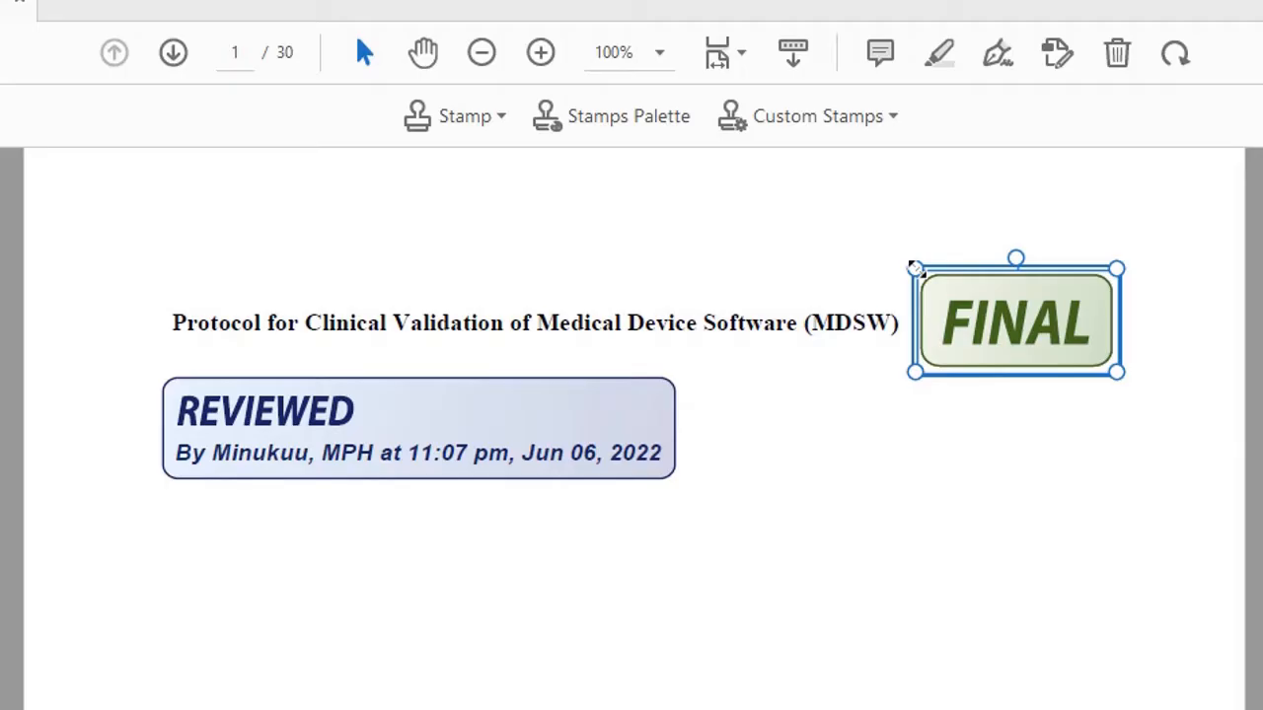
left_click_drag(914, 267, 979, 304)
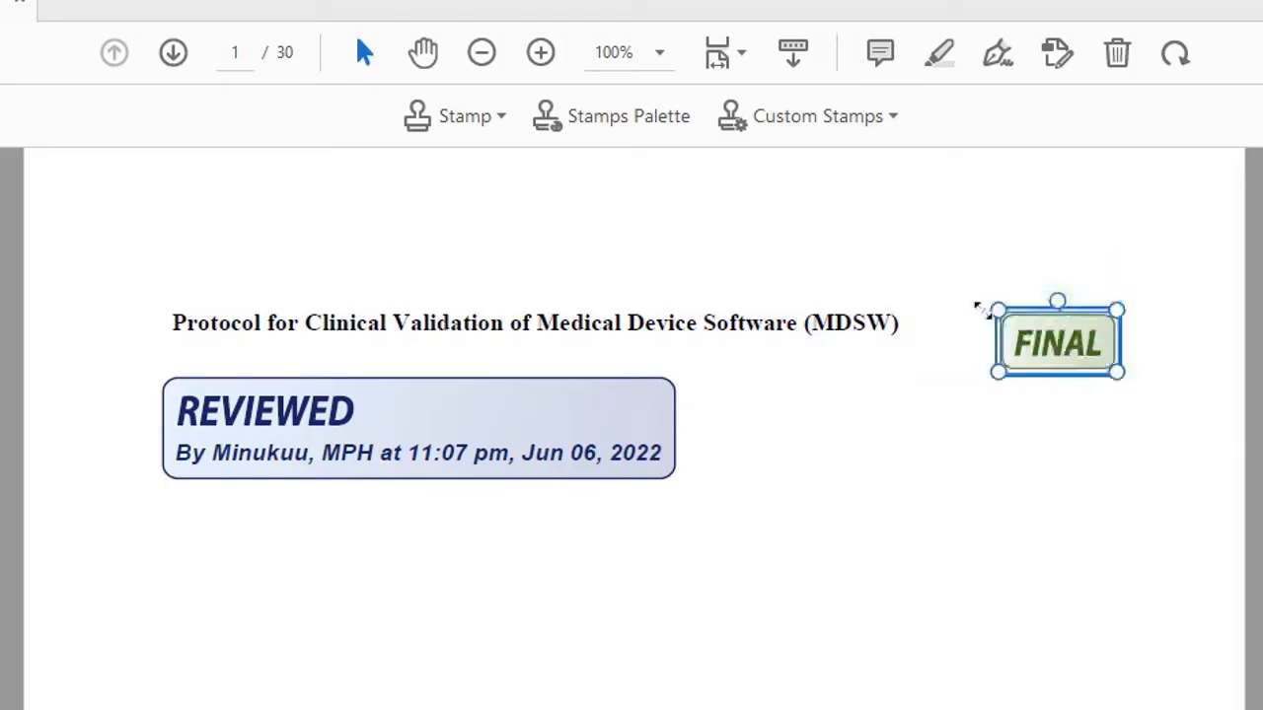
left_click_drag(1038, 345, 961, 336)
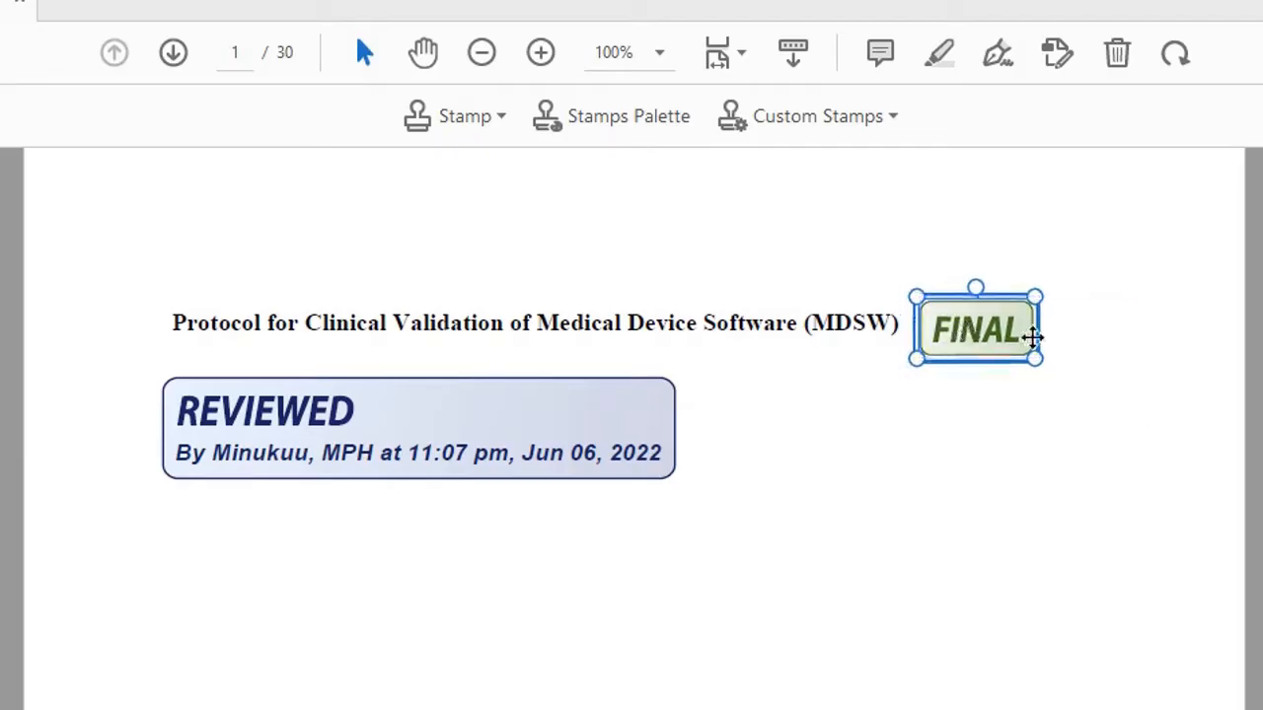
left_click(1140, 504)
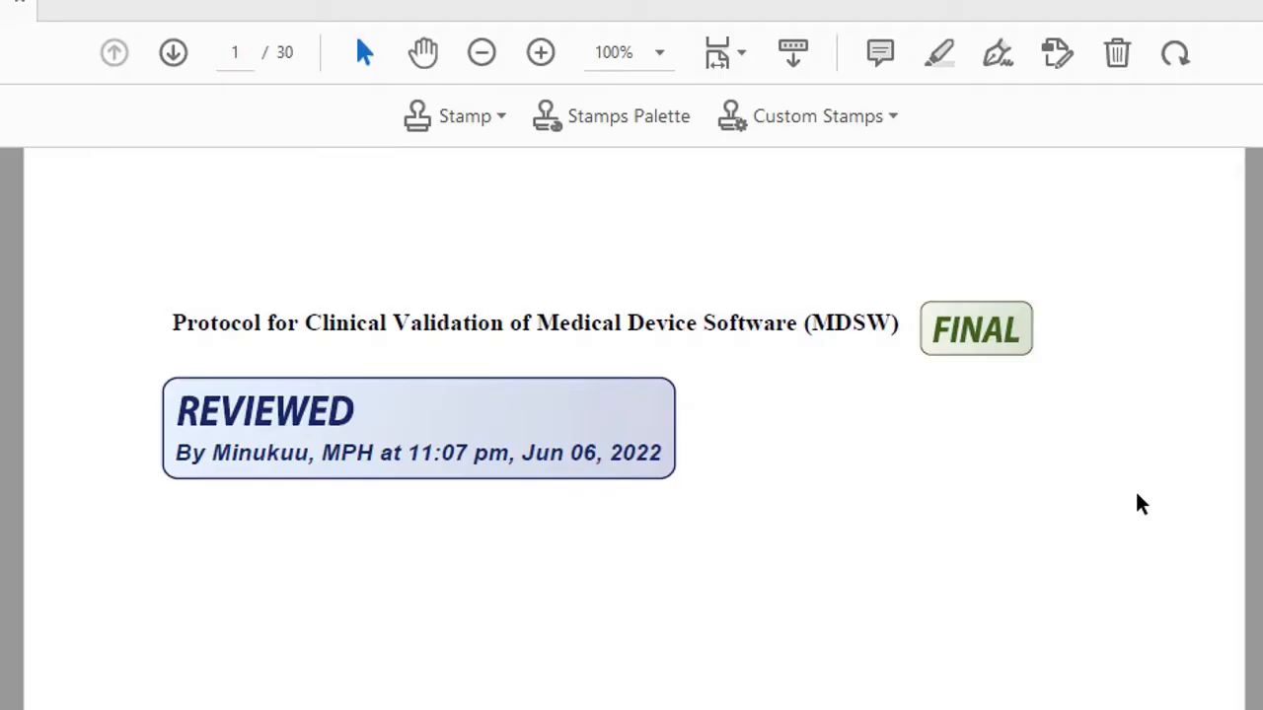
Step: Nudge the FINAL stamp slightly closer to the title so it lines up with the text, and deselect it
left_click(997, 327)
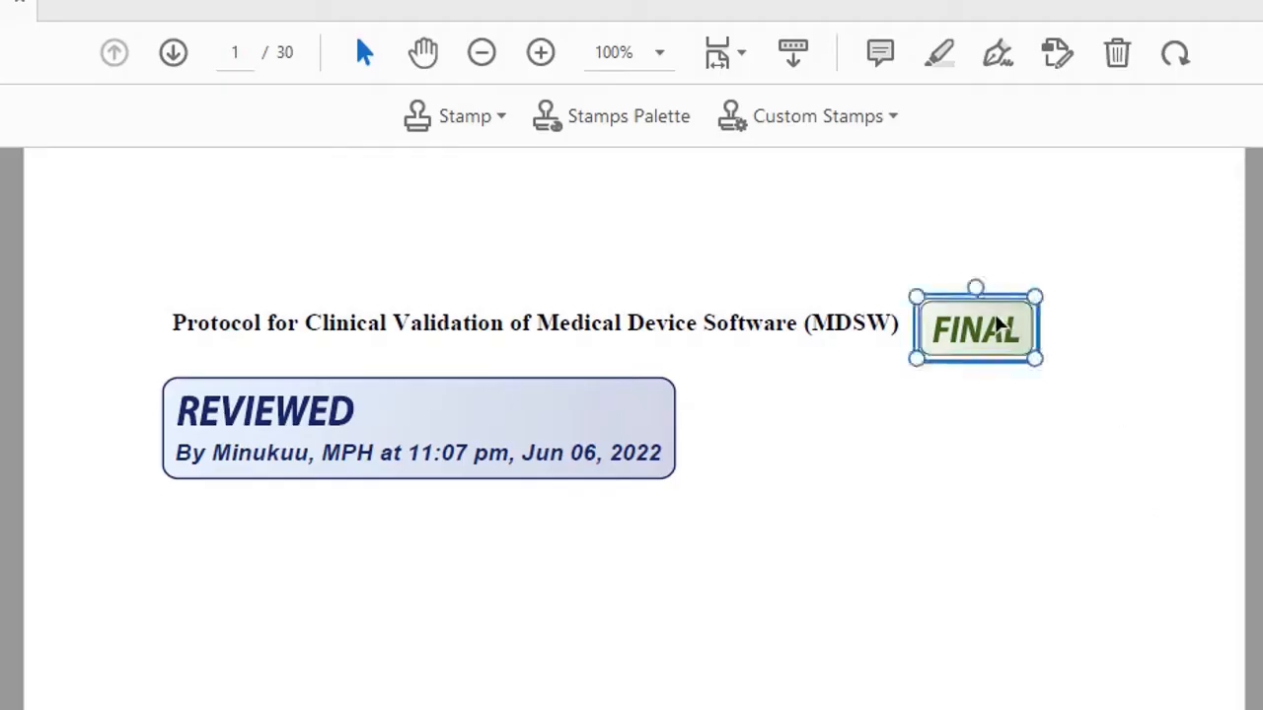
mouse_move(989, 319)
left_mouse_down()
mouse_move(1026, 352)
mouse_move(983, 320)
left_mouse_up()
double_click(1090, 364)
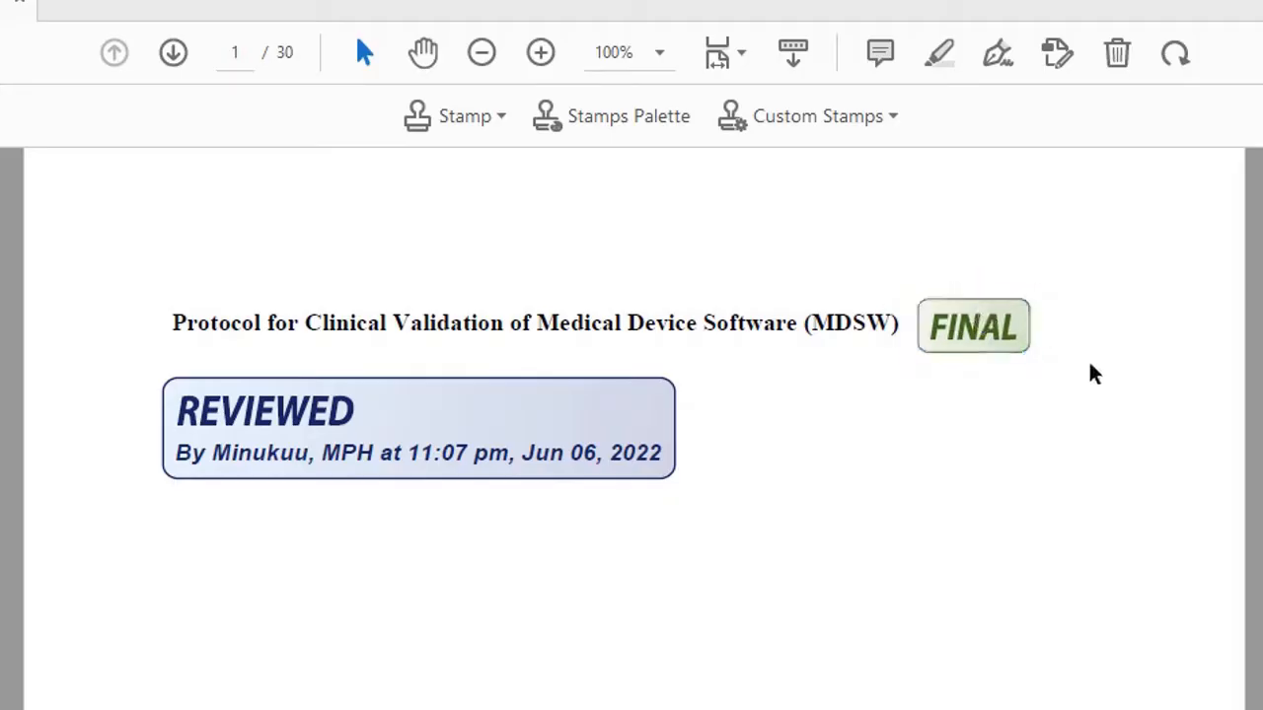
left_click(1018, 327)
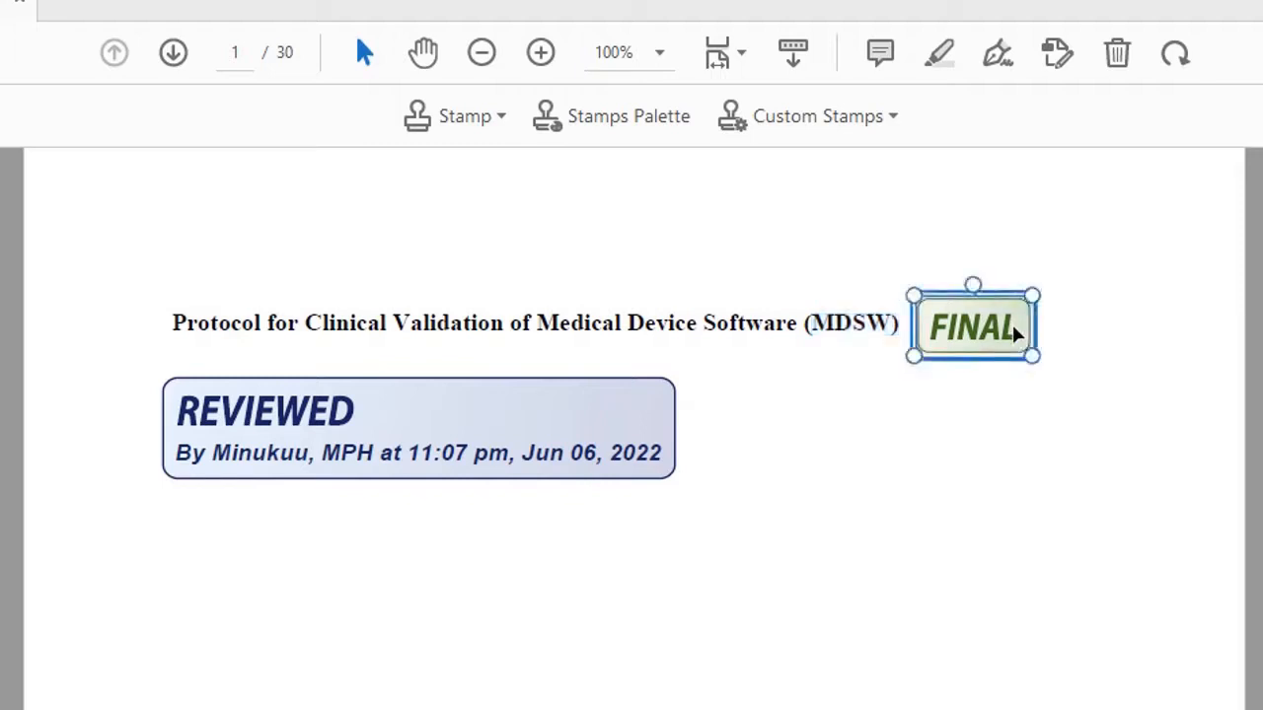
left_click(1018, 425)
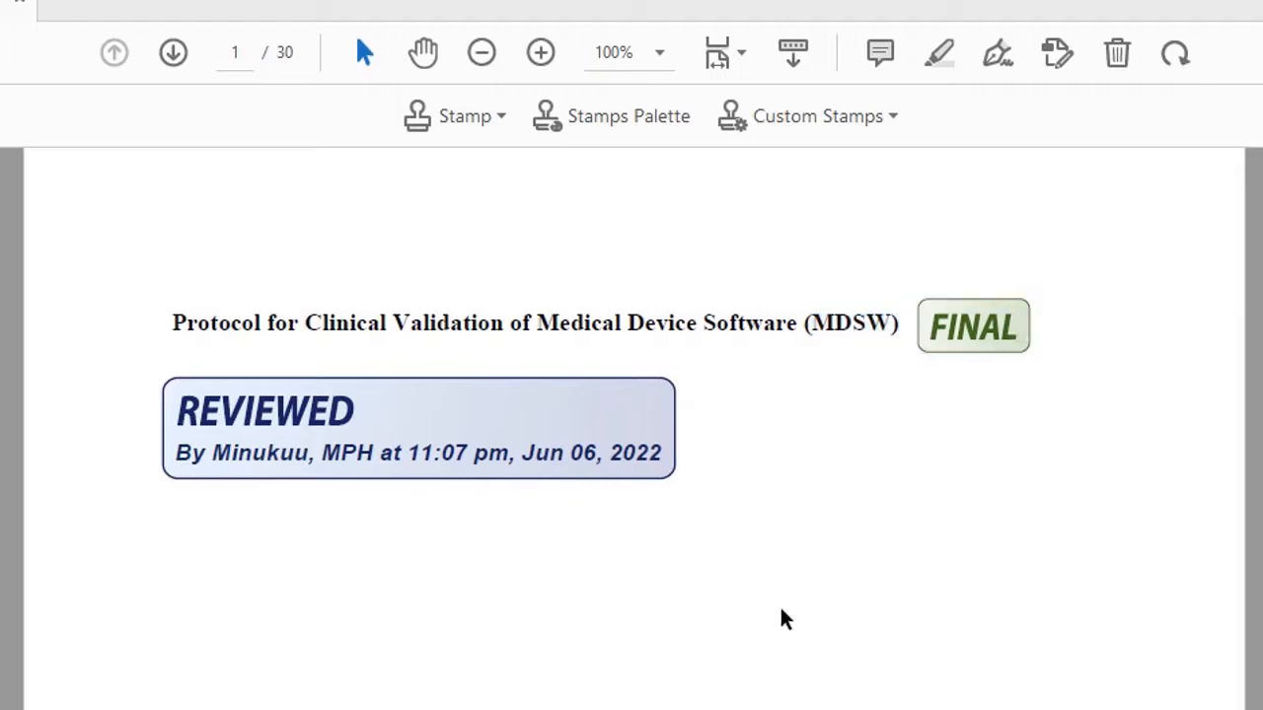
Step: Place the Standard Business CONFIDENTIAL stamp centred above the protocol title
left_click(505, 126)
left_click(505, 126)
left_click(505, 126)
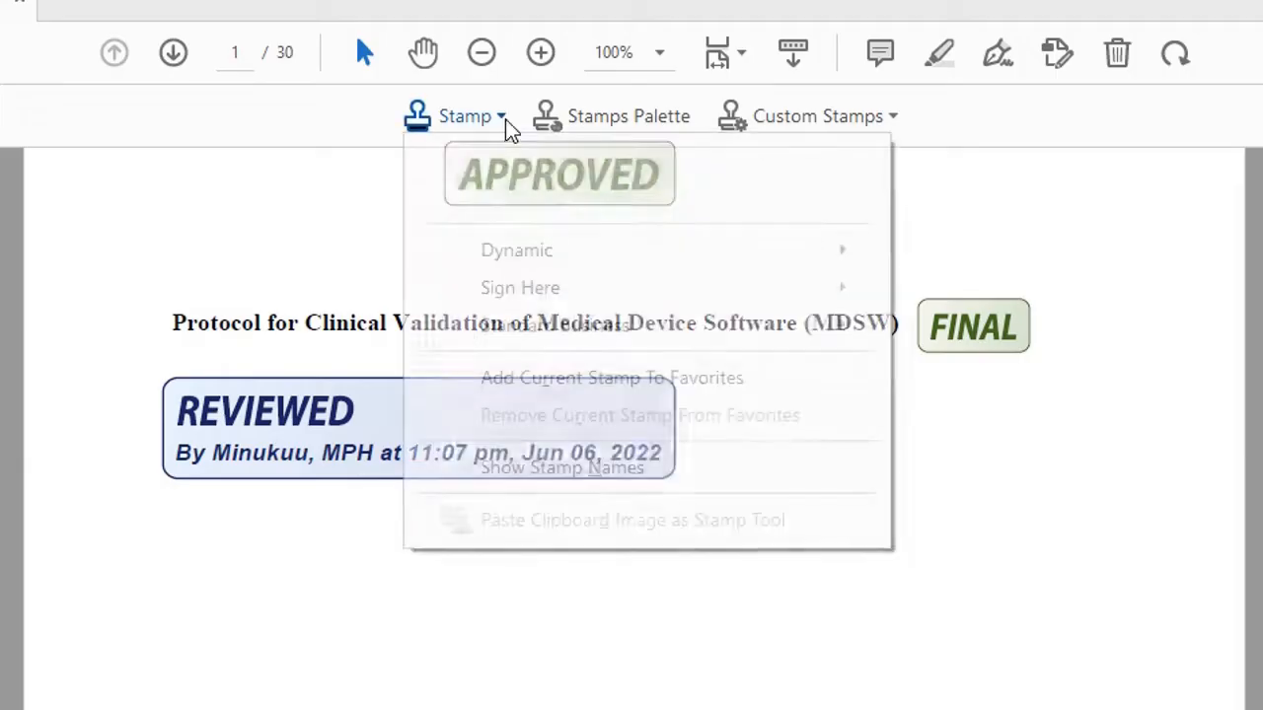
mouse_move(567, 341)
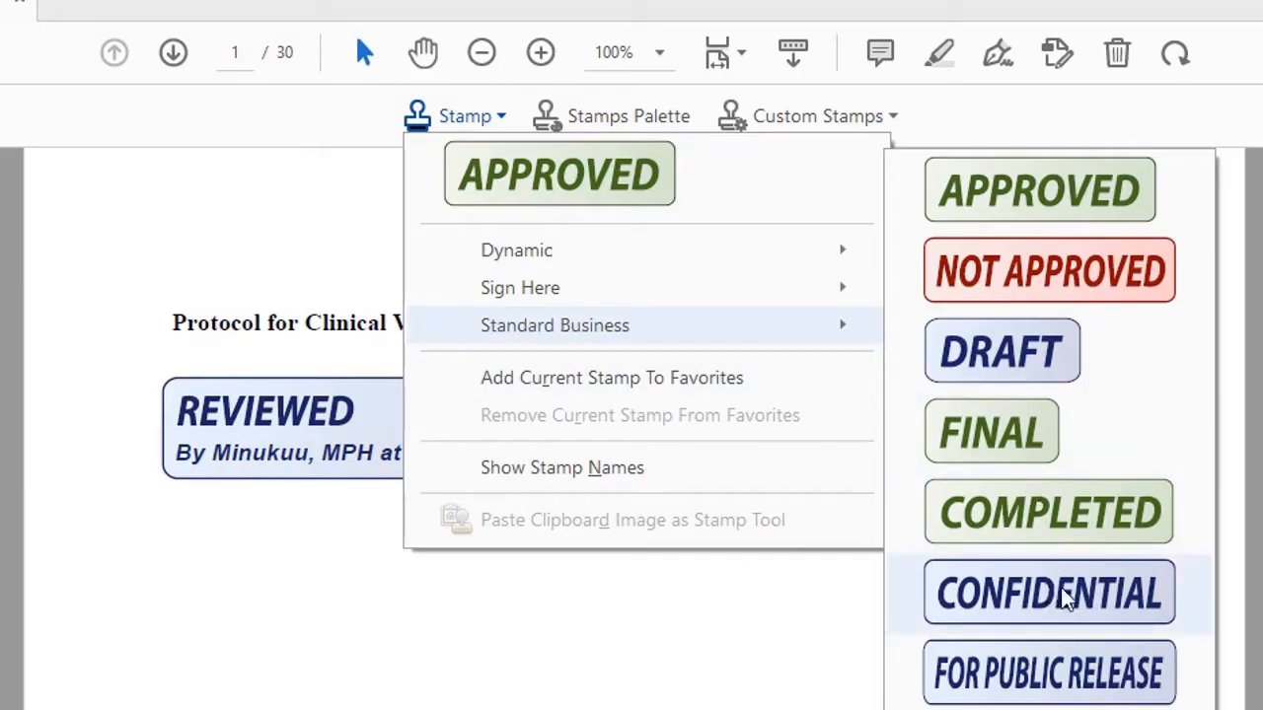
mouse_move(756, 324)
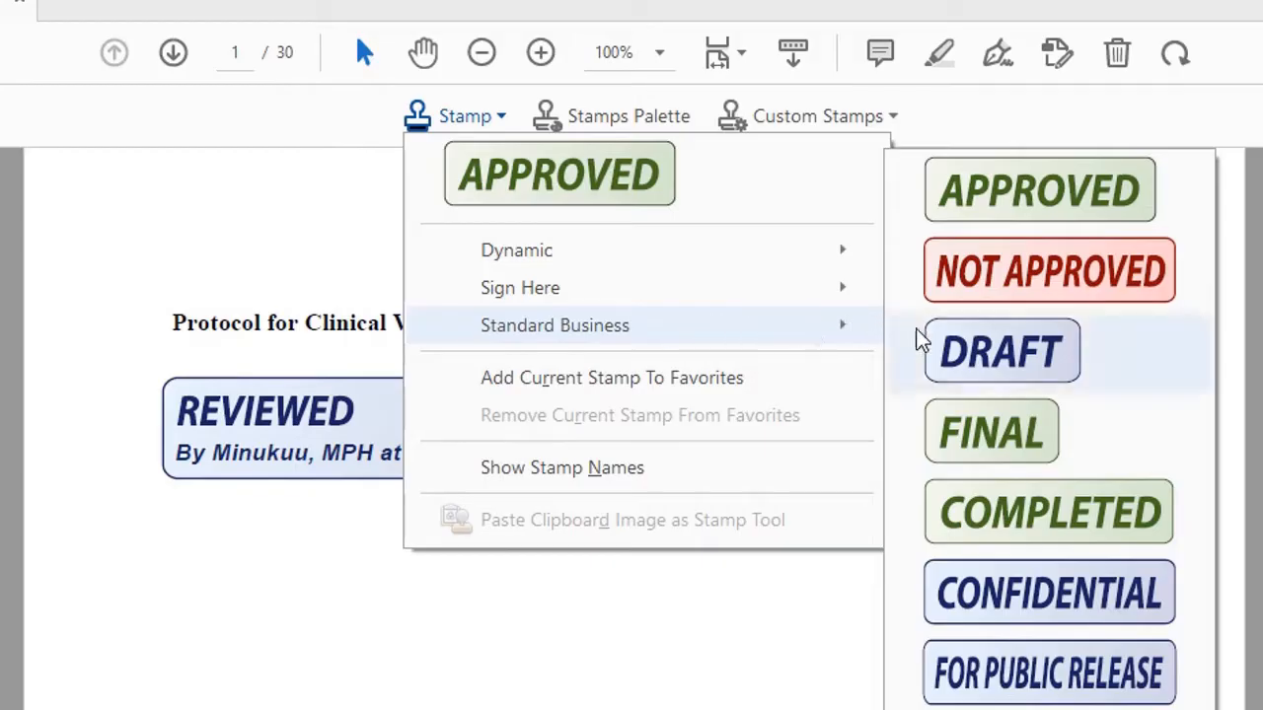
left_click(1049, 604)
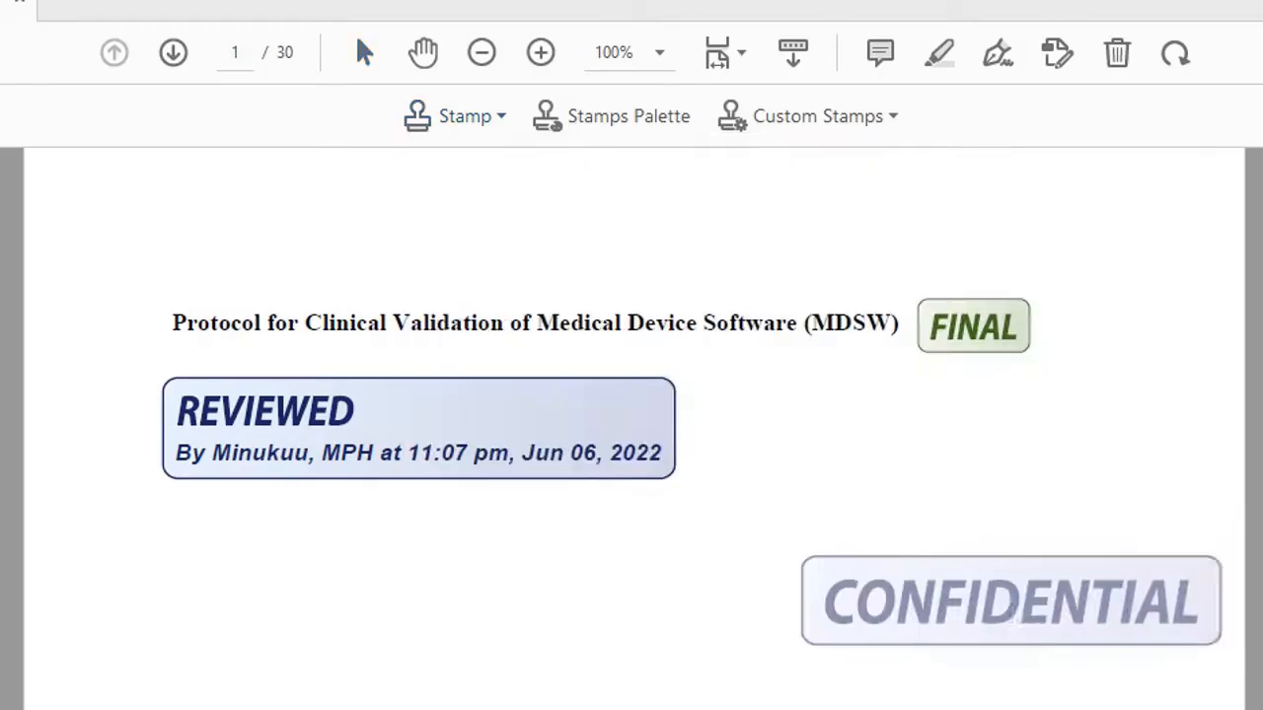
left_click(585, 398)
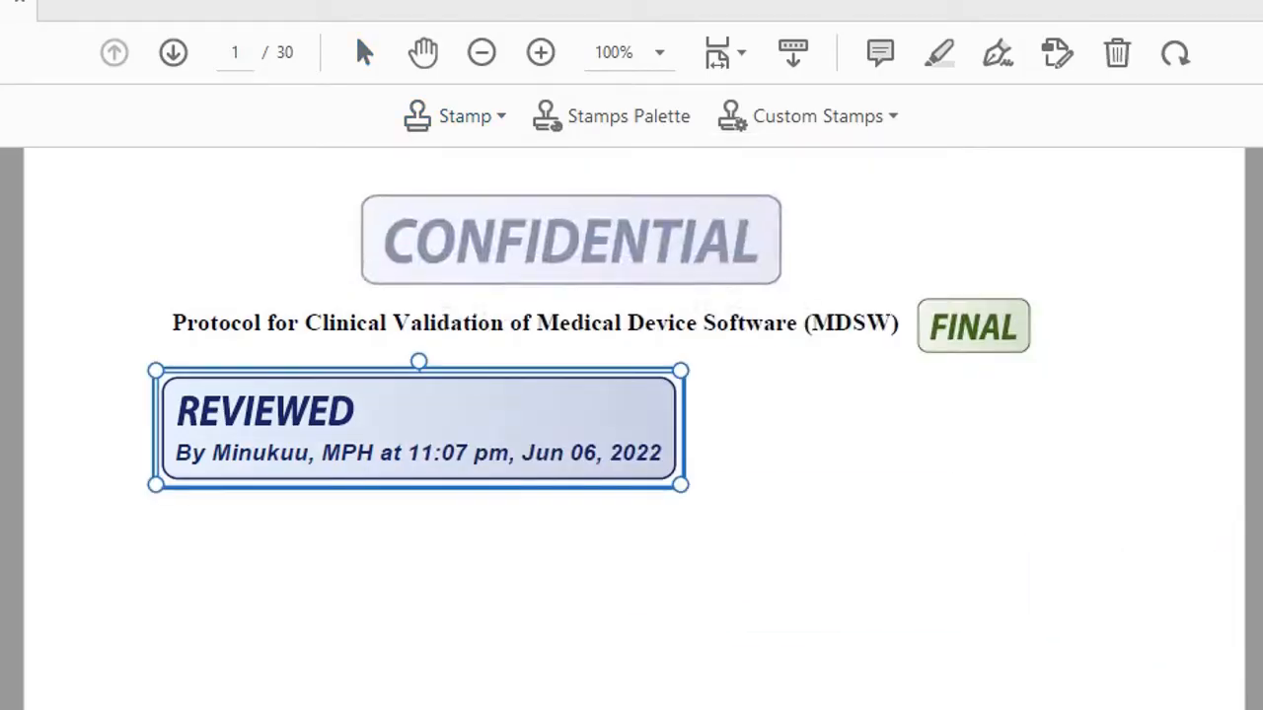
left_click(664, 254)
left_click(764, 555)
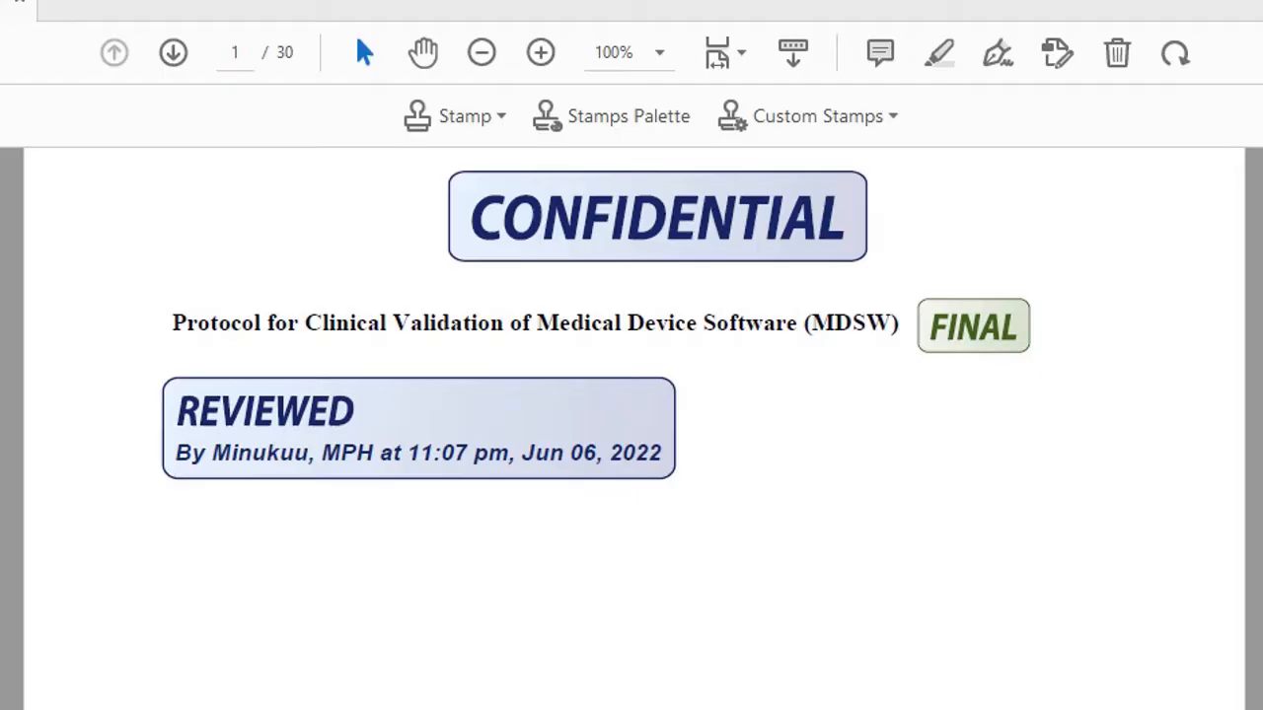
scroll(631, 425, "down", 2)
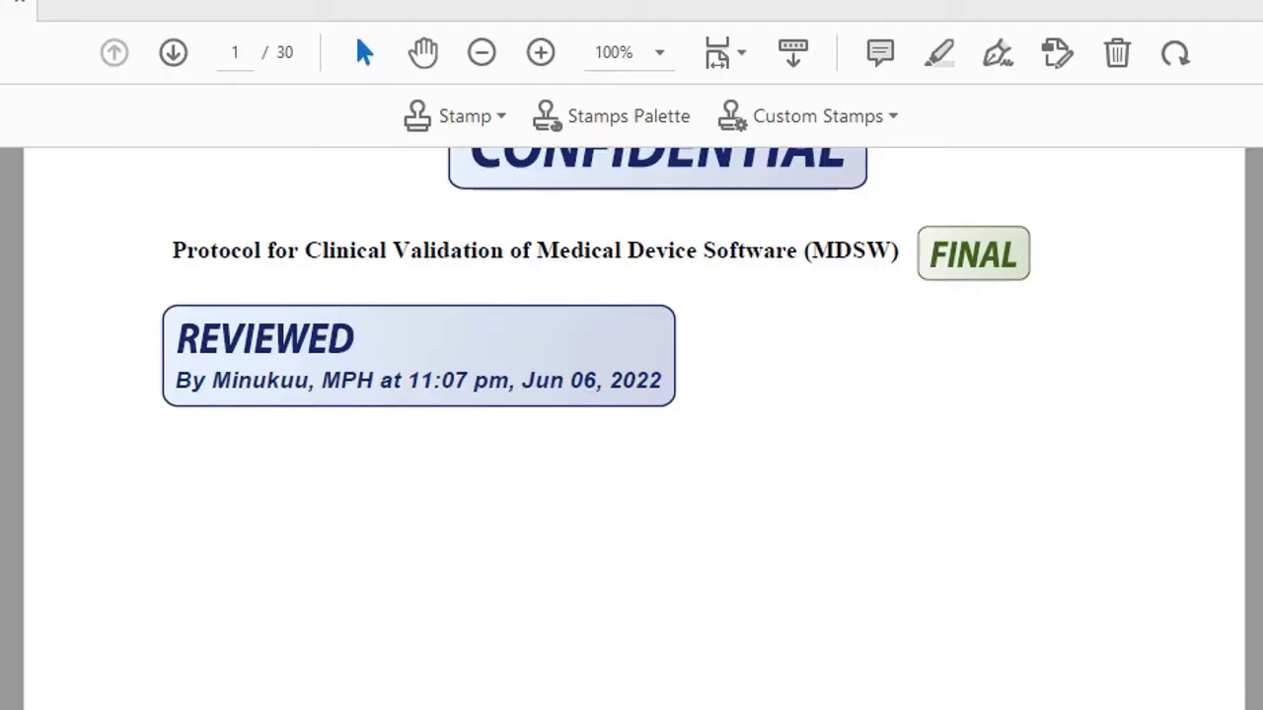
scroll(631, 424, "up", 2)
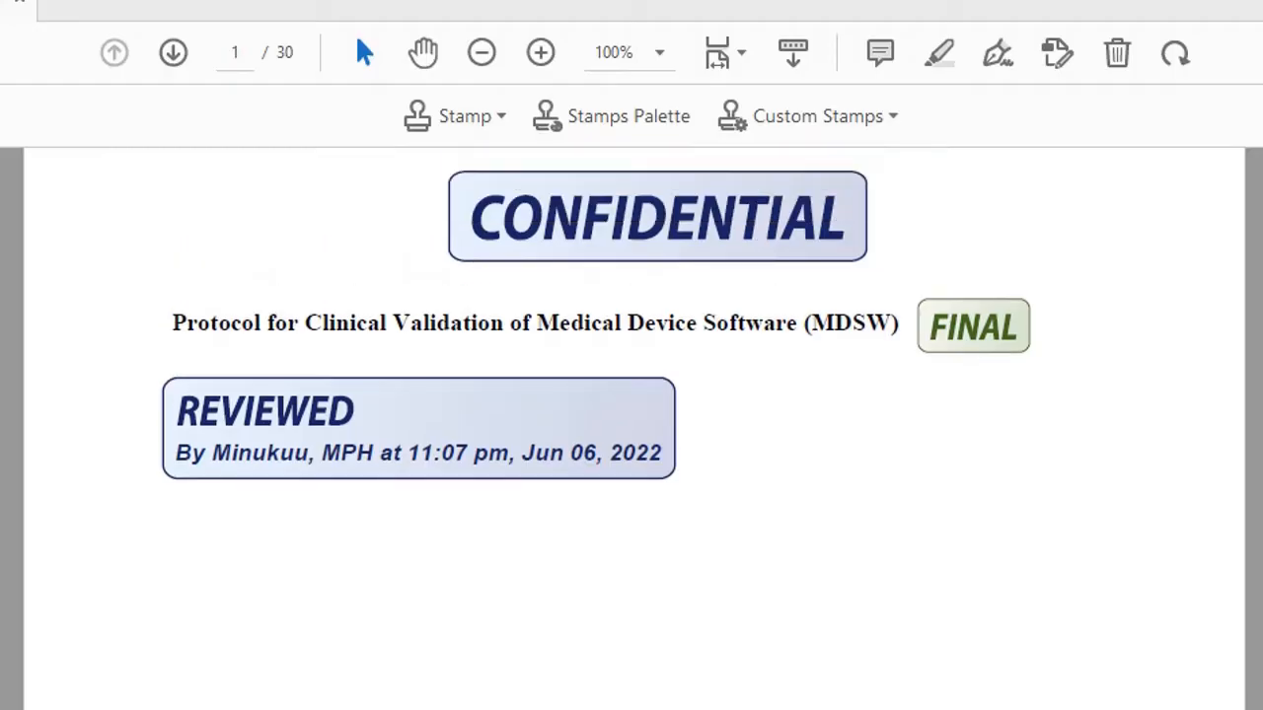
left_click(502, 123)
mouse_move(556, 254)
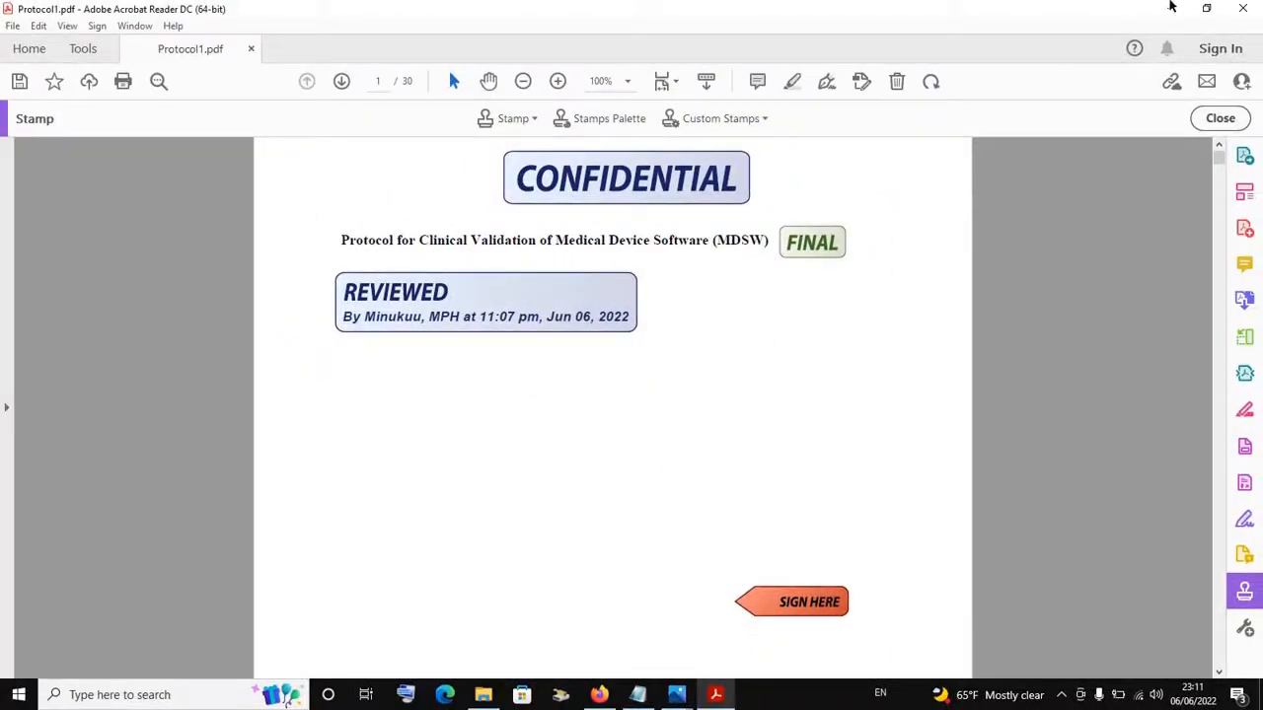
Step: Minimise the PDF and browser windows and close the custom stamp image to reach the desktop
left_click(1171, 9)
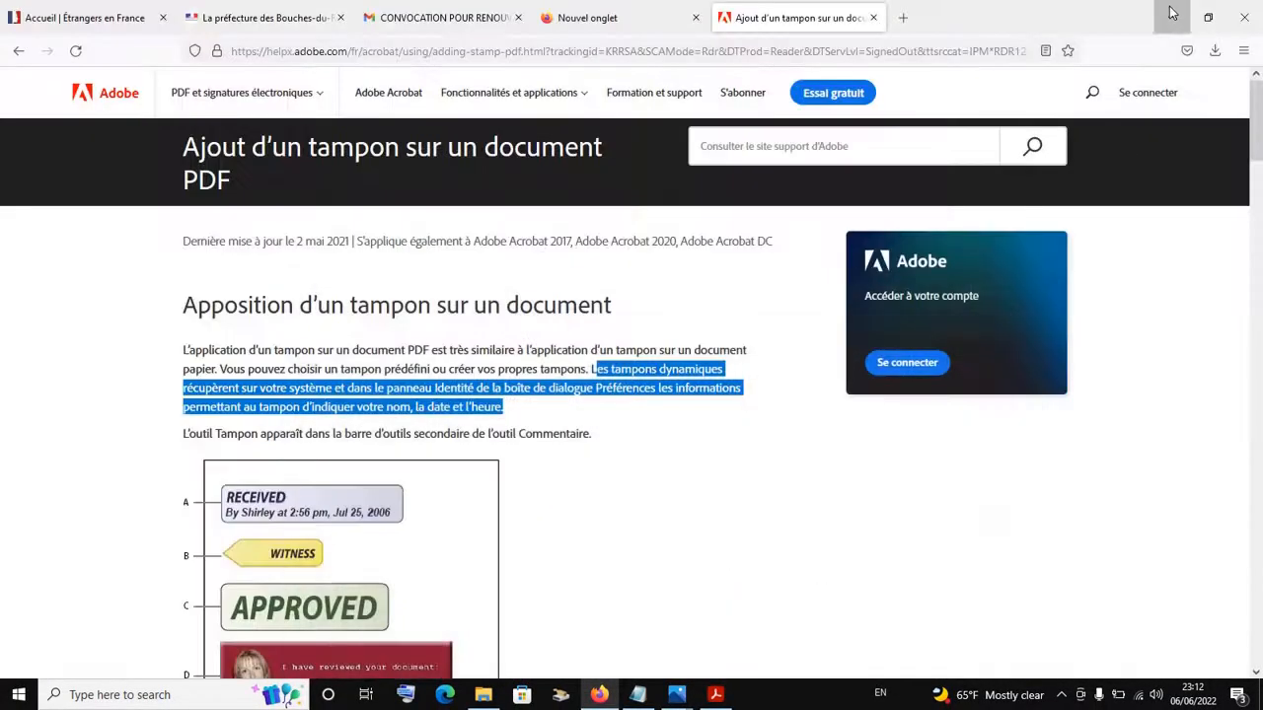
left_click(1171, 13)
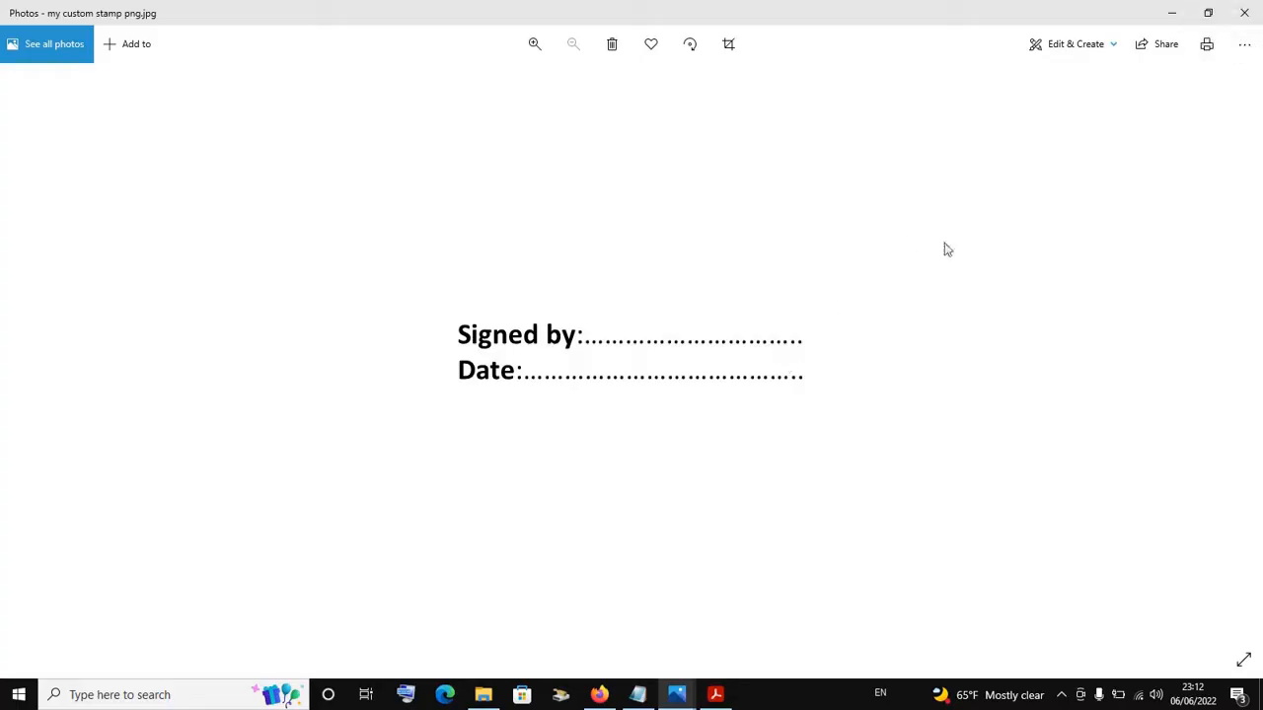
right_click(839, 382)
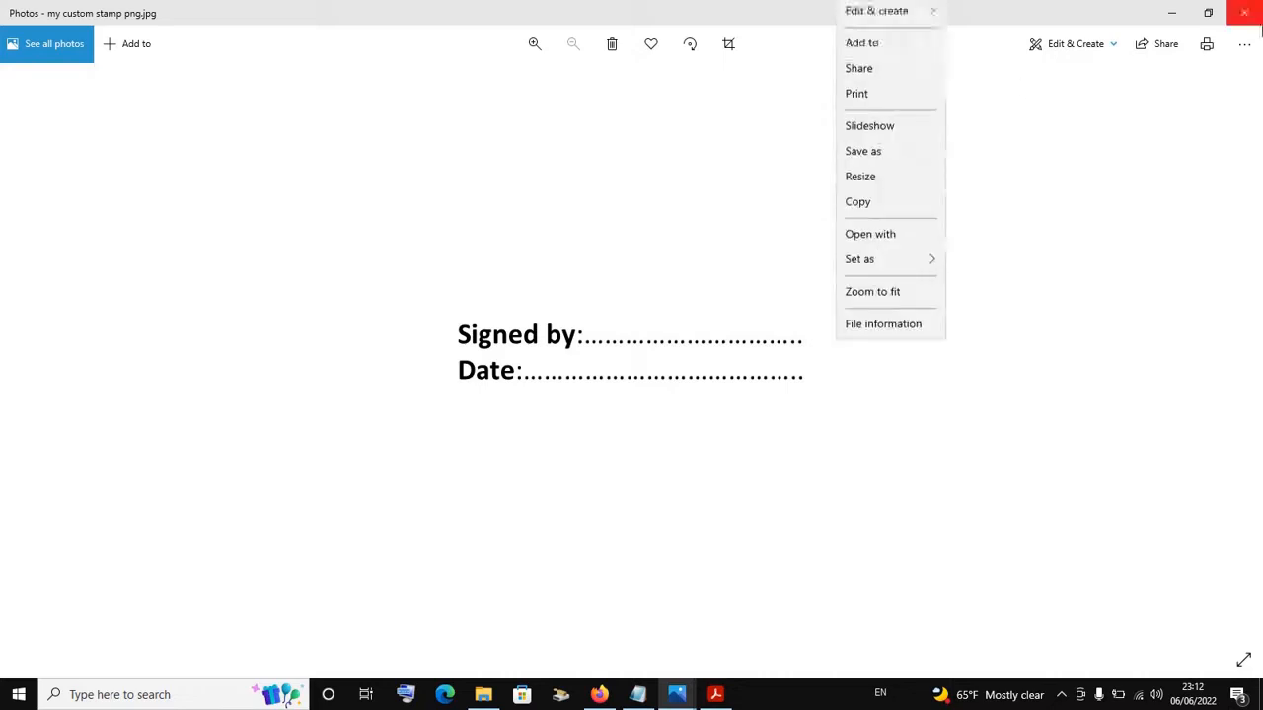
left_click(742, 402)
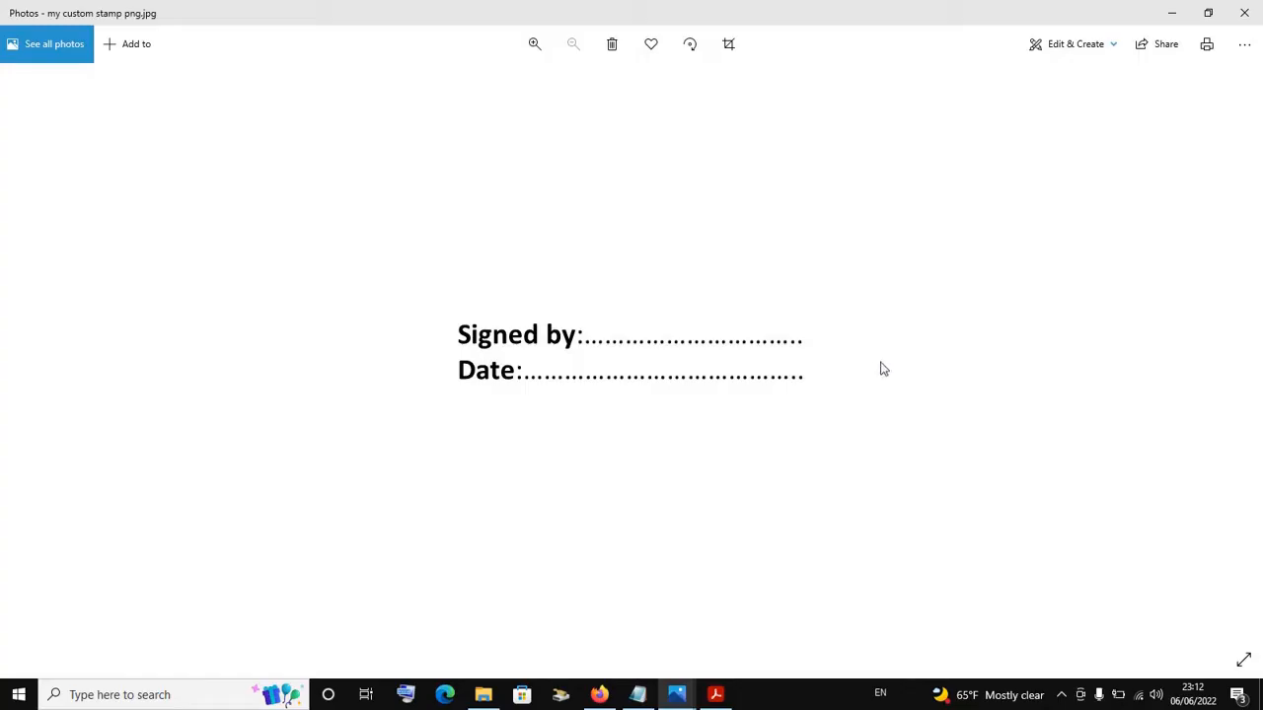
left_click(1244, 13)
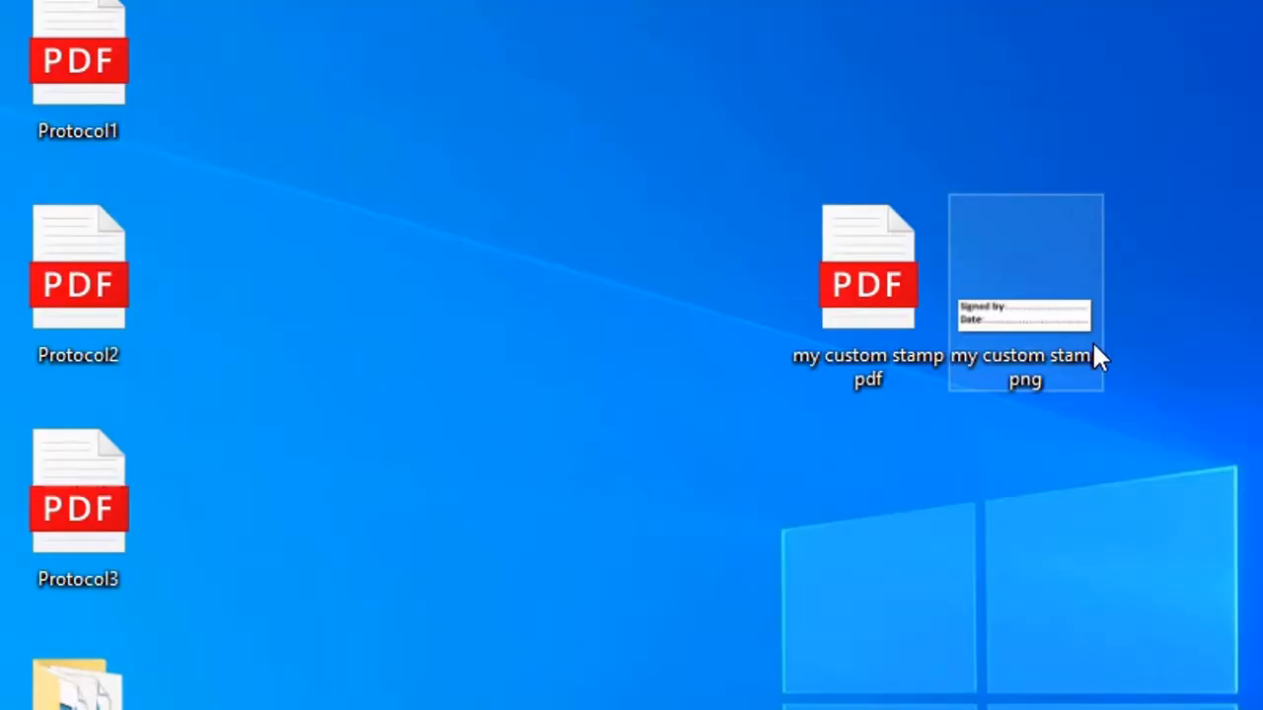
Step: Open the "my custom stamp png" image from the desktop and copy it to the clipboard
double_click(1026, 334)
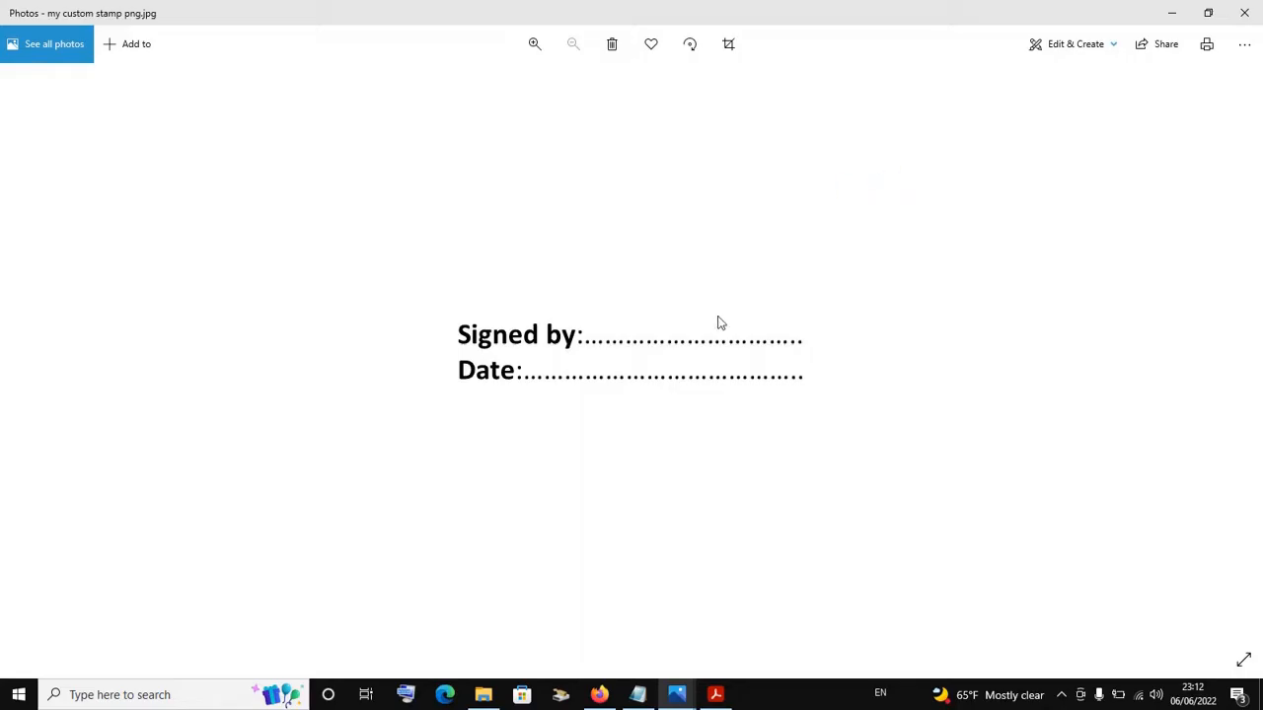
right_click(718, 322)
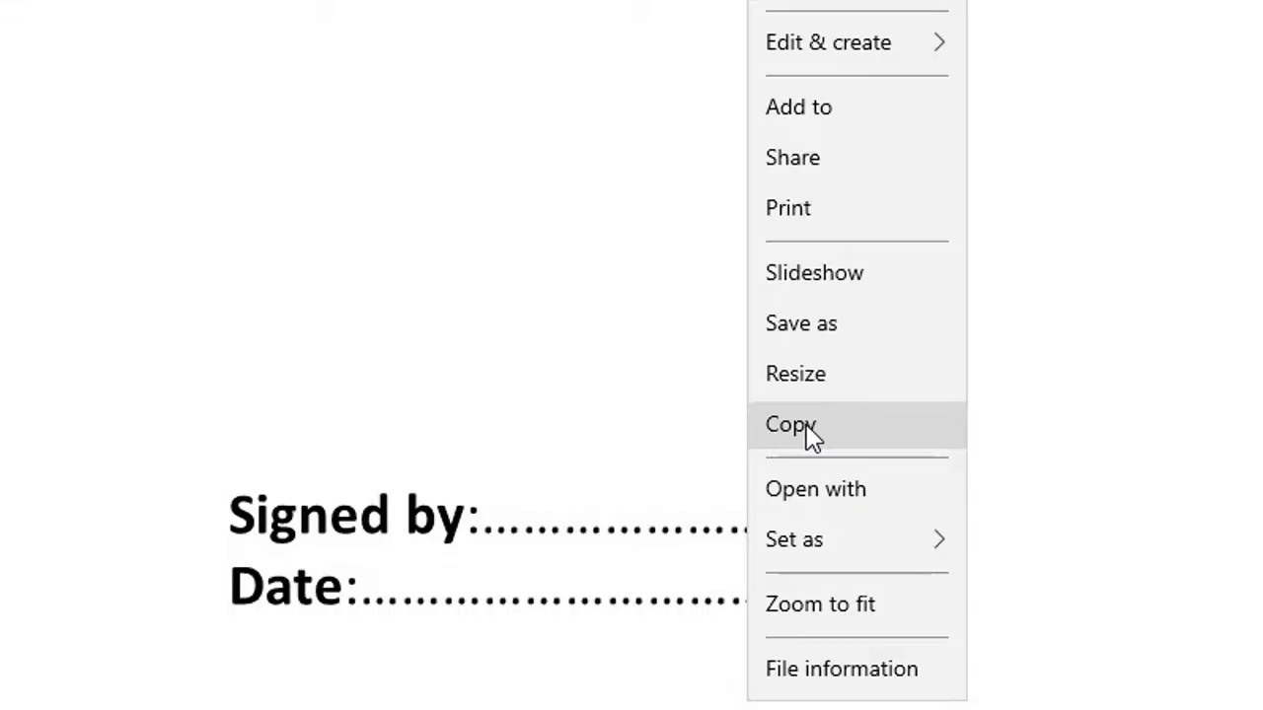
left_click(808, 428)
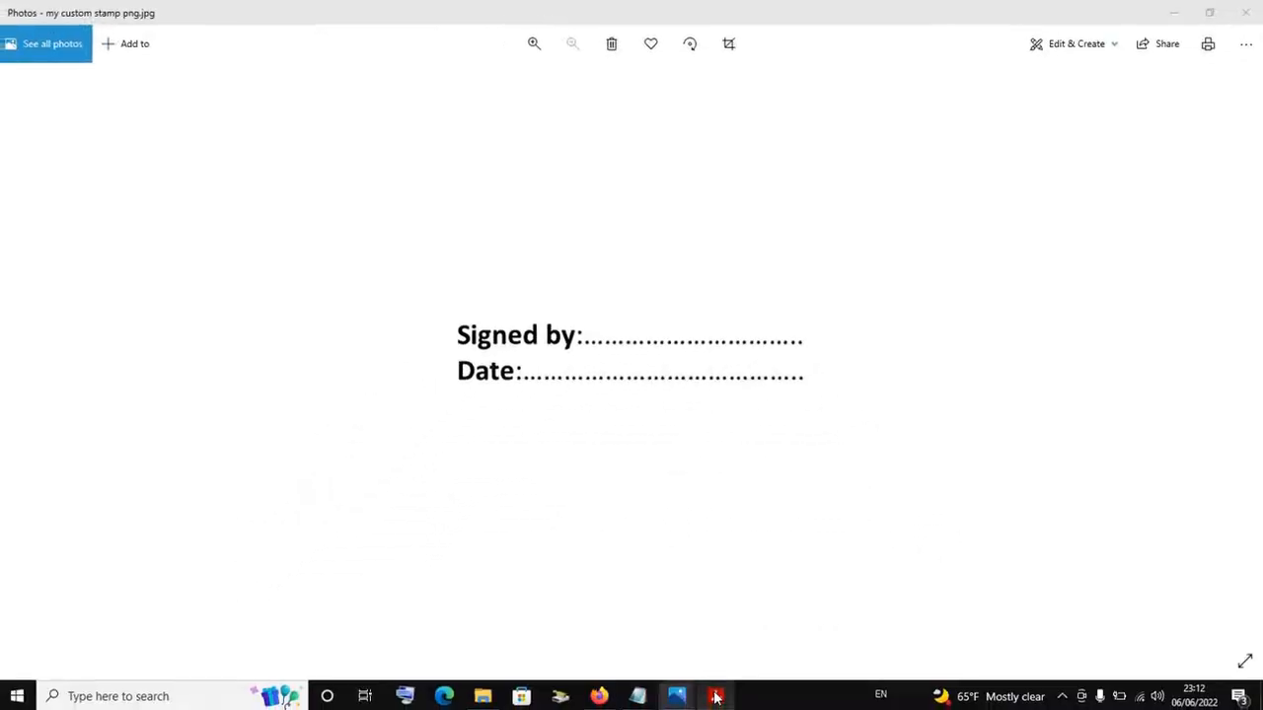
Step: Switch to Adobe Acrobat Reader and place the clipboard image as a stamp on the first page, level with the SIGN HERE stamp
left_click(715, 694)
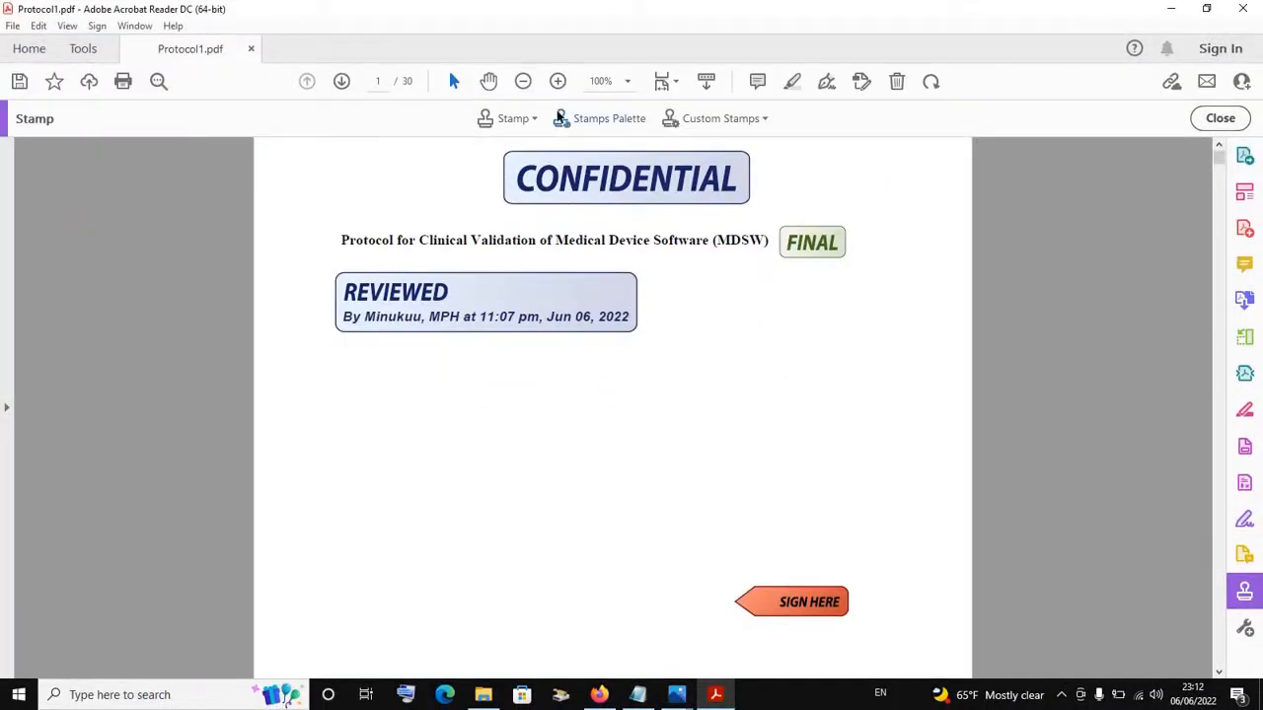
left_click(532, 120)
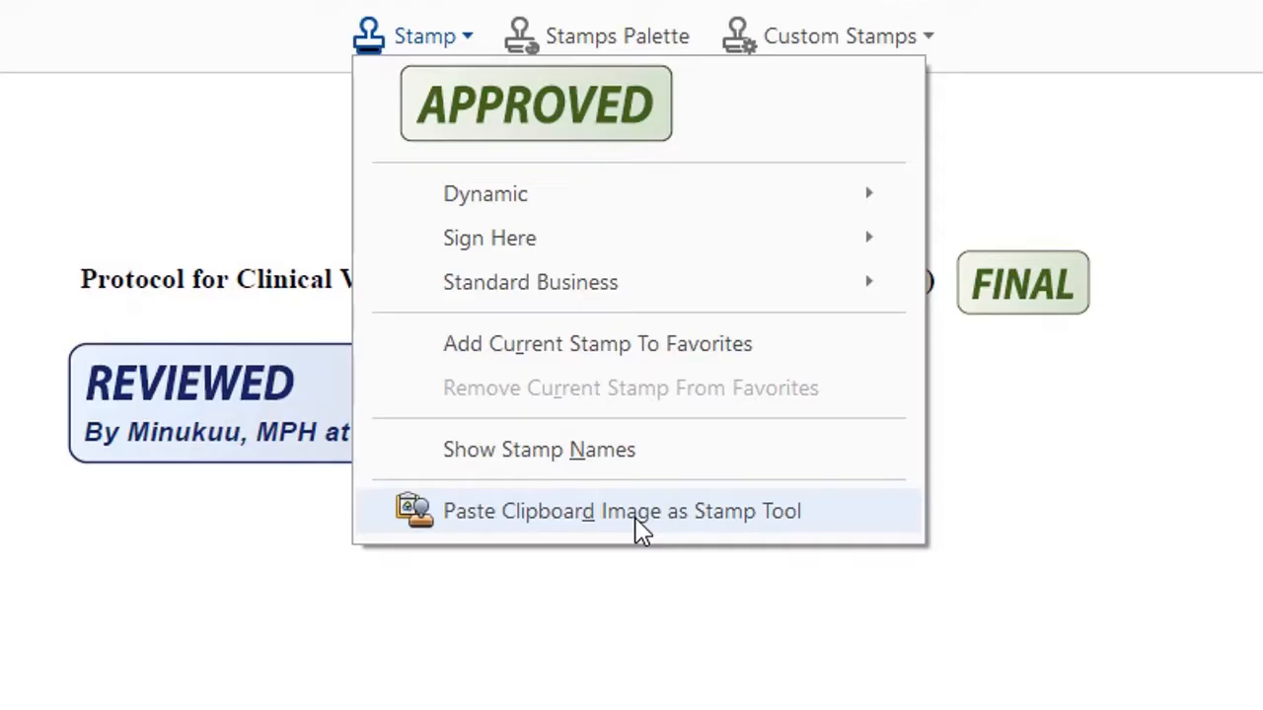
left_click(529, 524)
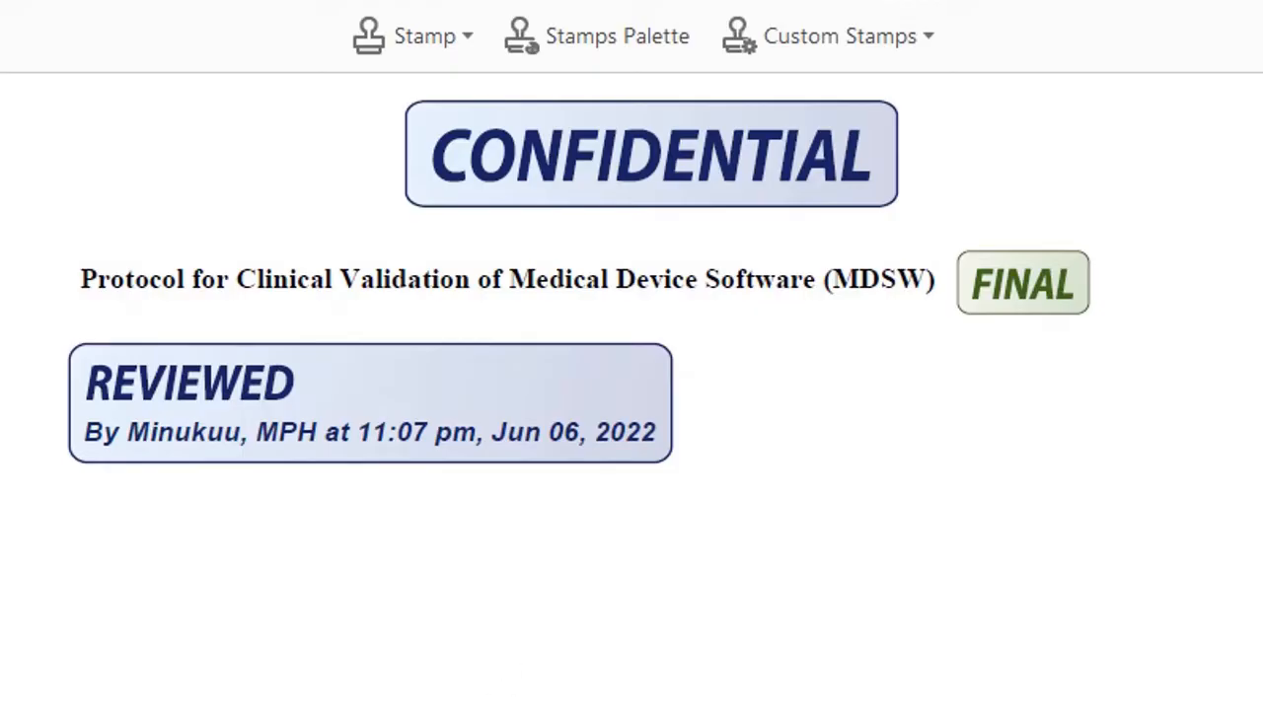
scroll(445, 676, "down", 4)
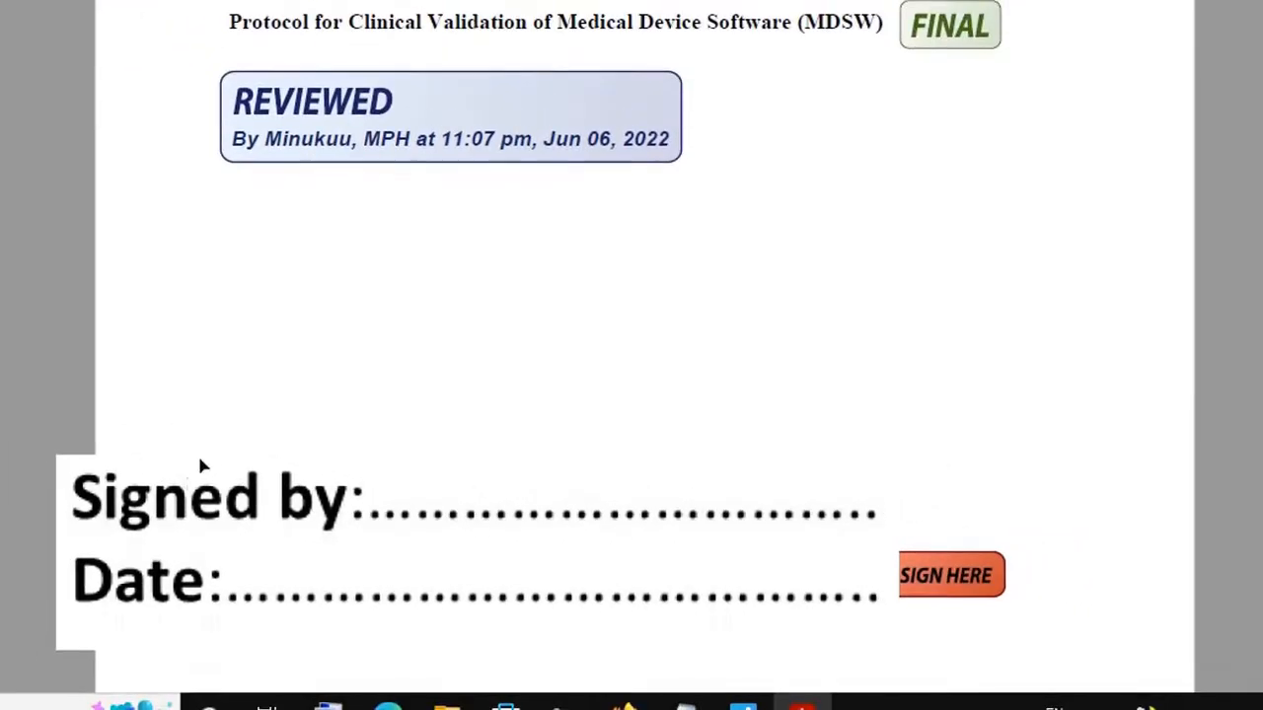
Step: Shrink the pasted "Signed by / Date" stamp to roughly 60% of its size, set it left of the SIGN HERE stamp, and deselect it
left_click(180, 504)
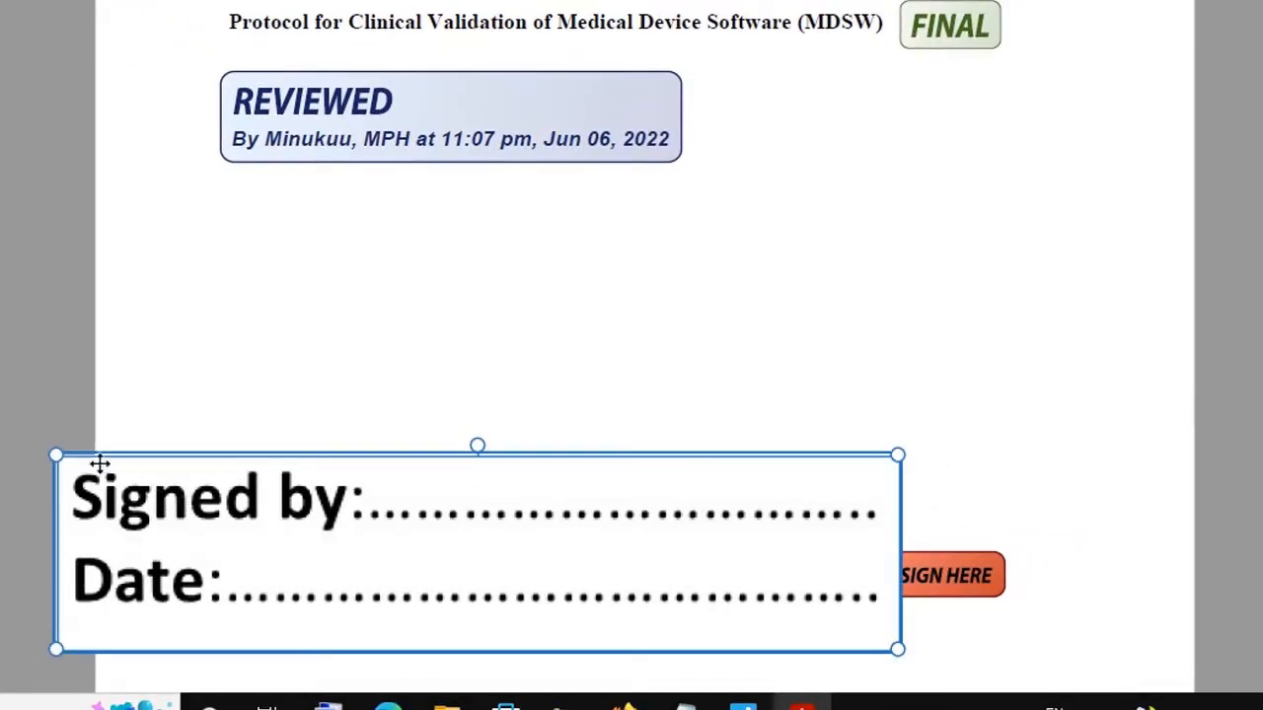
left_click_drag(54, 454, 379, 530)
left_click_drag(510, 595, 363, 577)
left_click(965, 498)
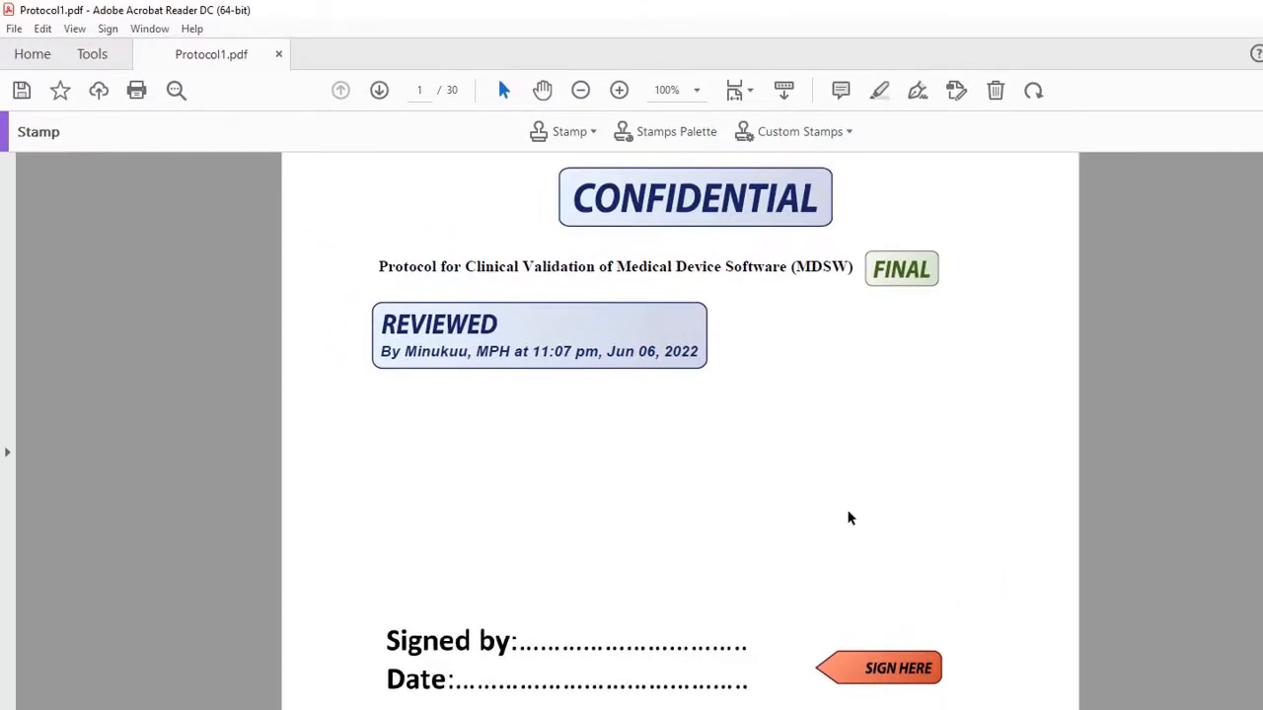
scroll(848, 518, "down", 4)
scroll(849, 518, "up", 4)
Step: Delete the pasted "Signed by / Date" stamp from the first page
left_click(553, 670)
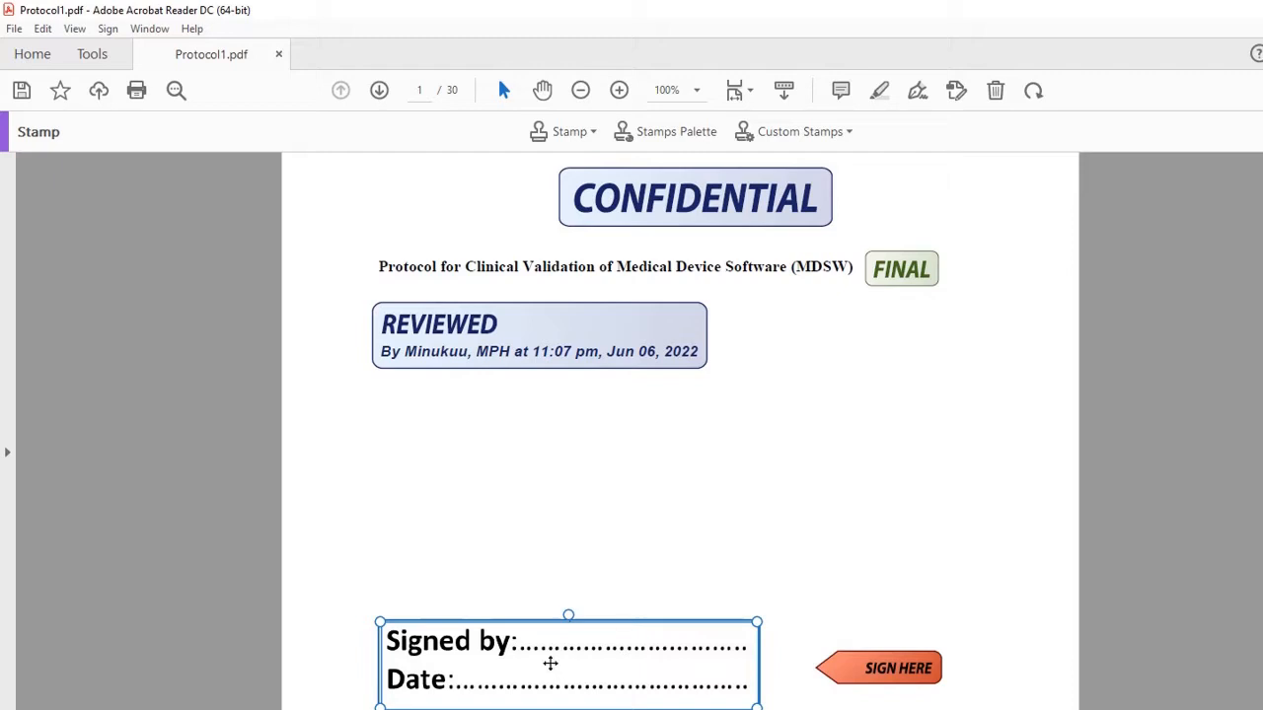
key("Delete")
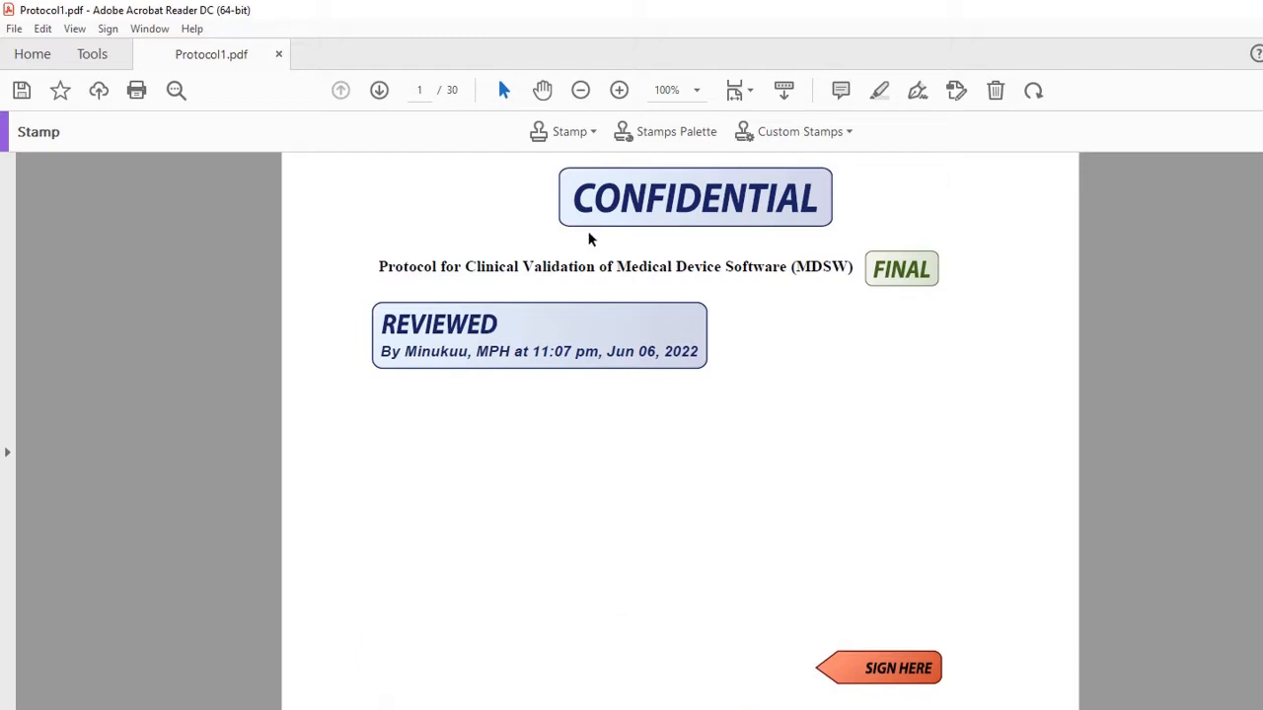
left_click(595, 135)
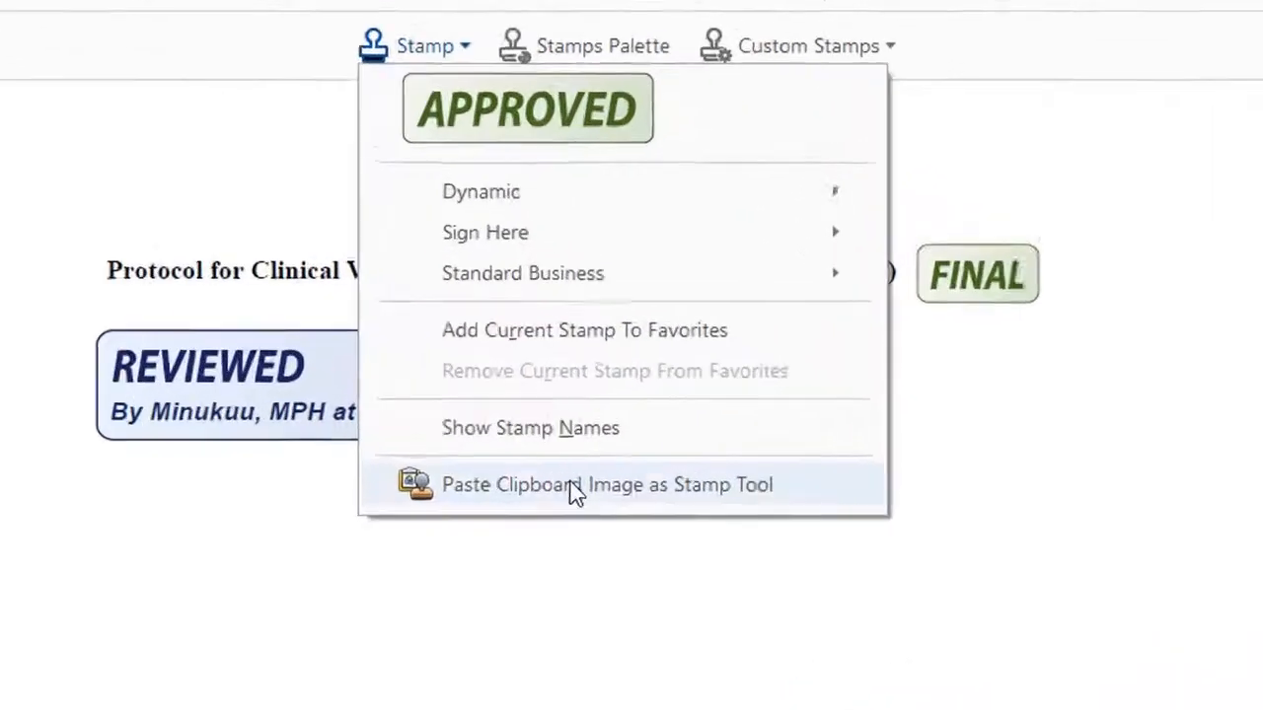
key("Escape")
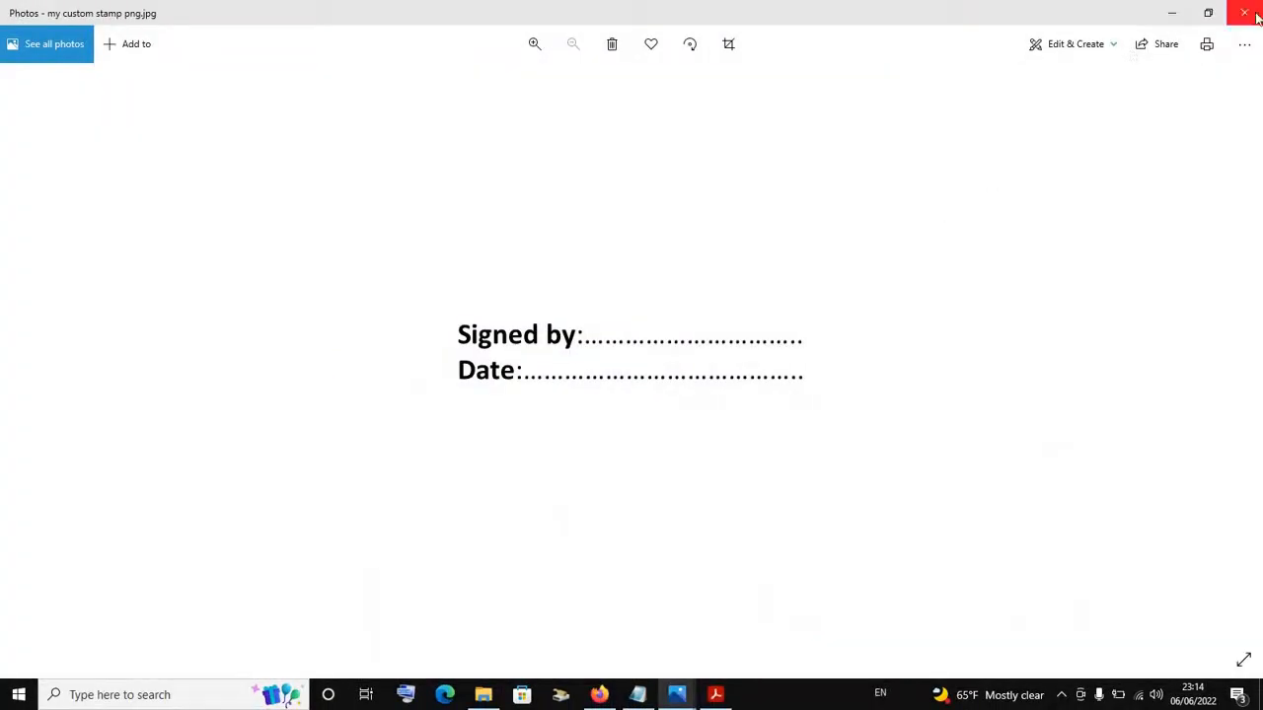
Step: Close the stamp image, view the "my custom stamp pdf" file from the desktop, and close it again
left_click(1255, 14)
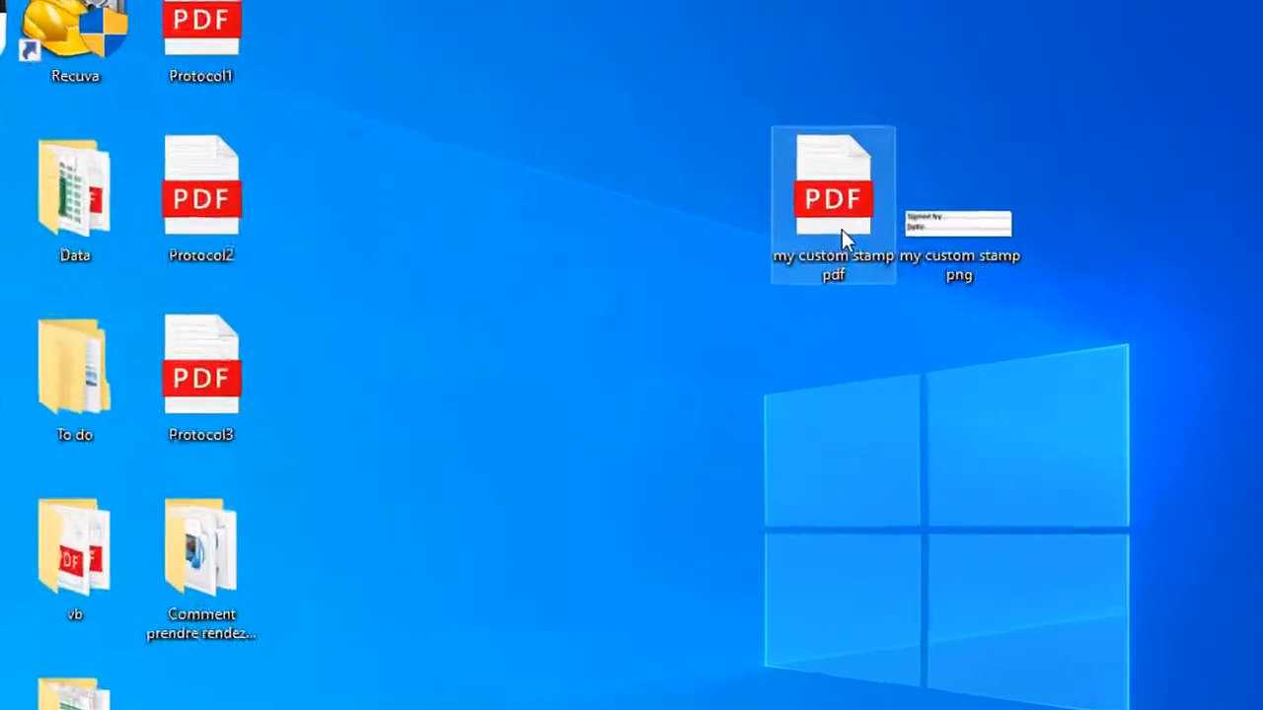
double_click(841, 230)
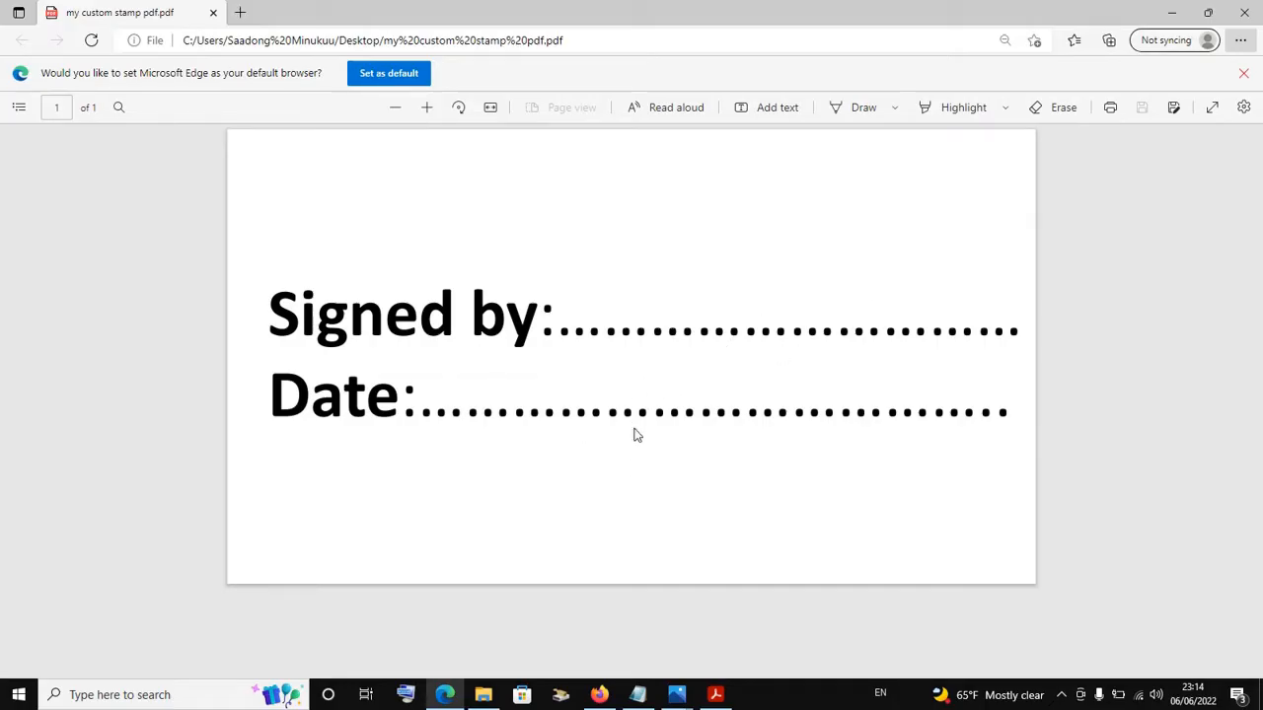
left_click(1244, 12)
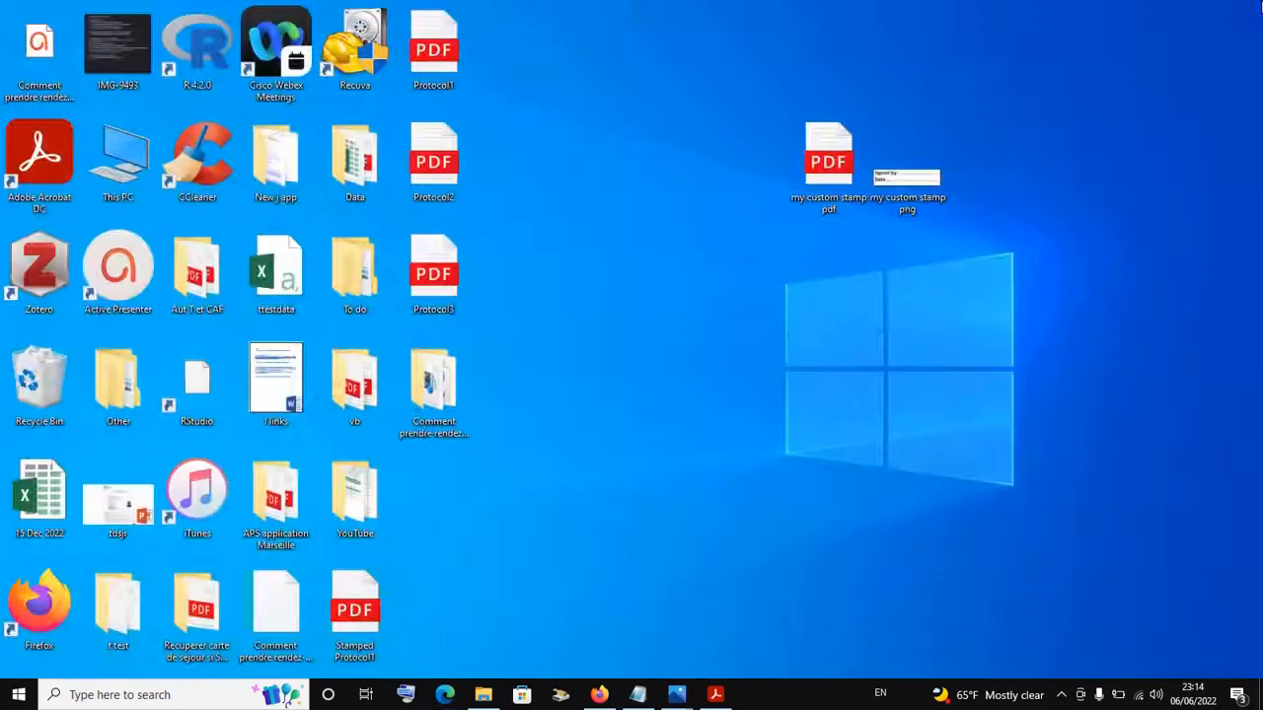
left_click(829, 161)
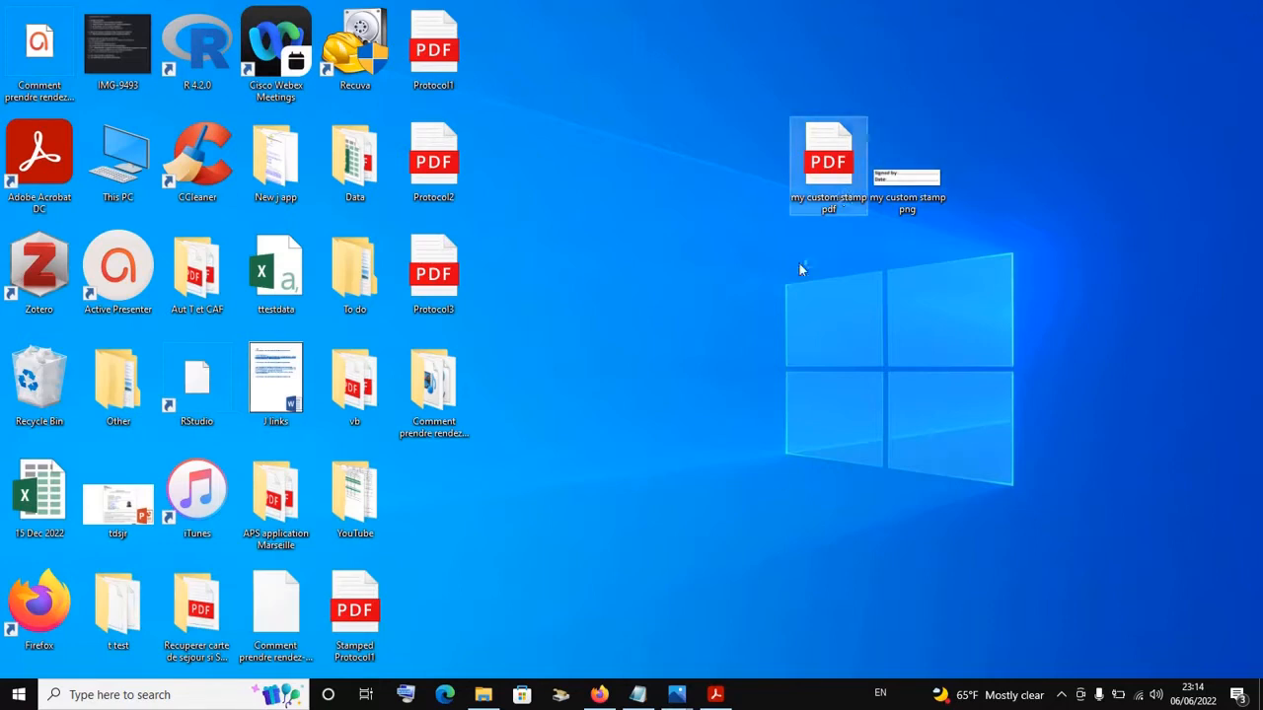
Step: Switch to Adobe Acrobat Reader, start creating a custom stamp, and select "my custom stamp pdf" on the Desktop as its image file
left_click(715, 694)
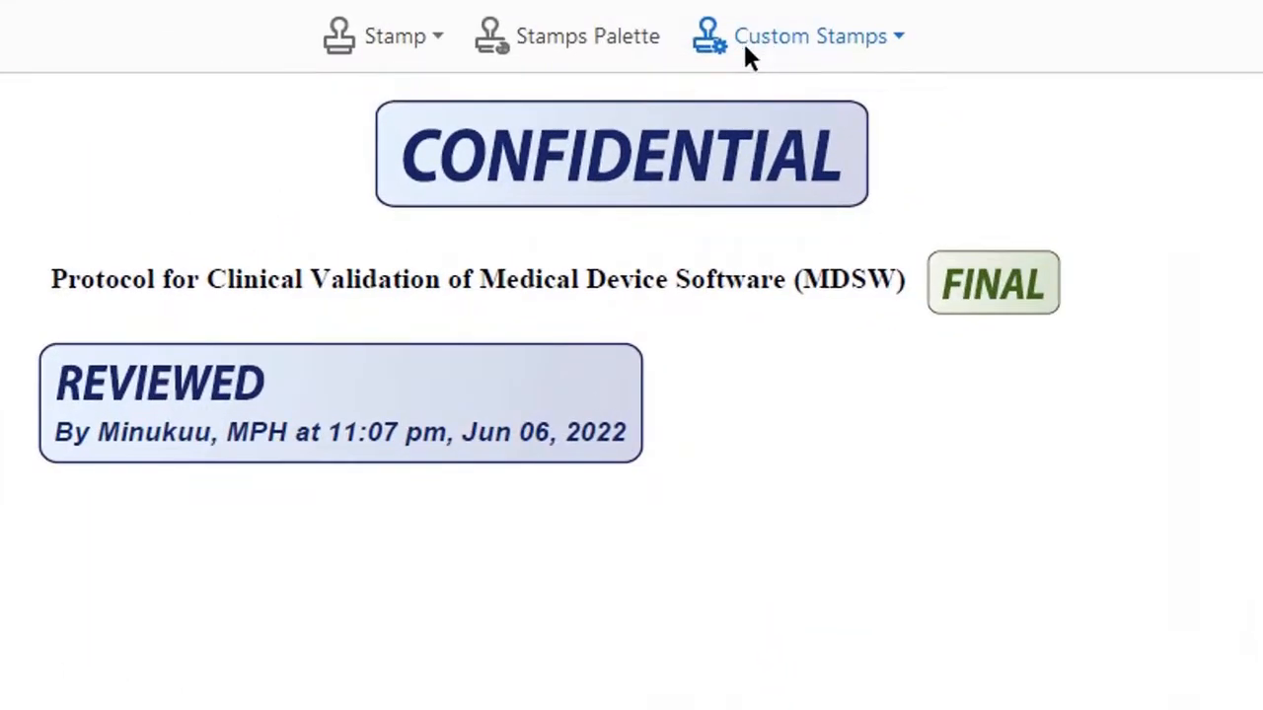
left_click(898, 38)
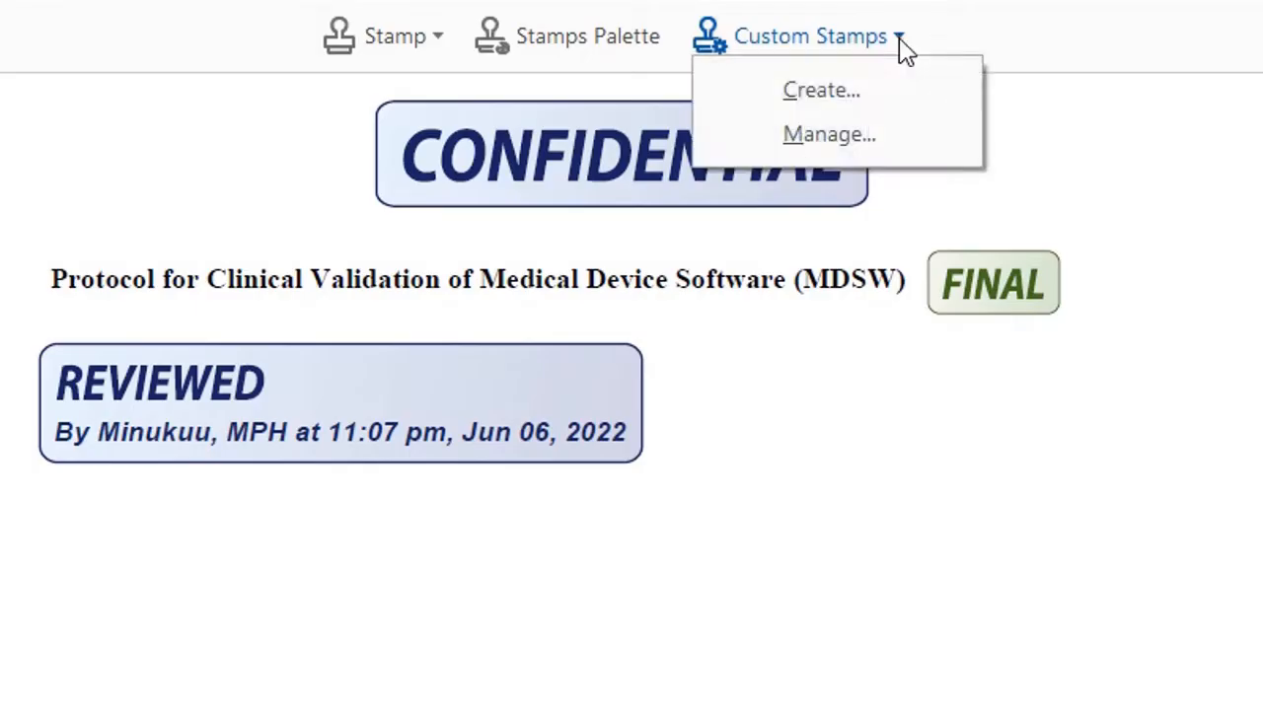
left_click(839, 107)
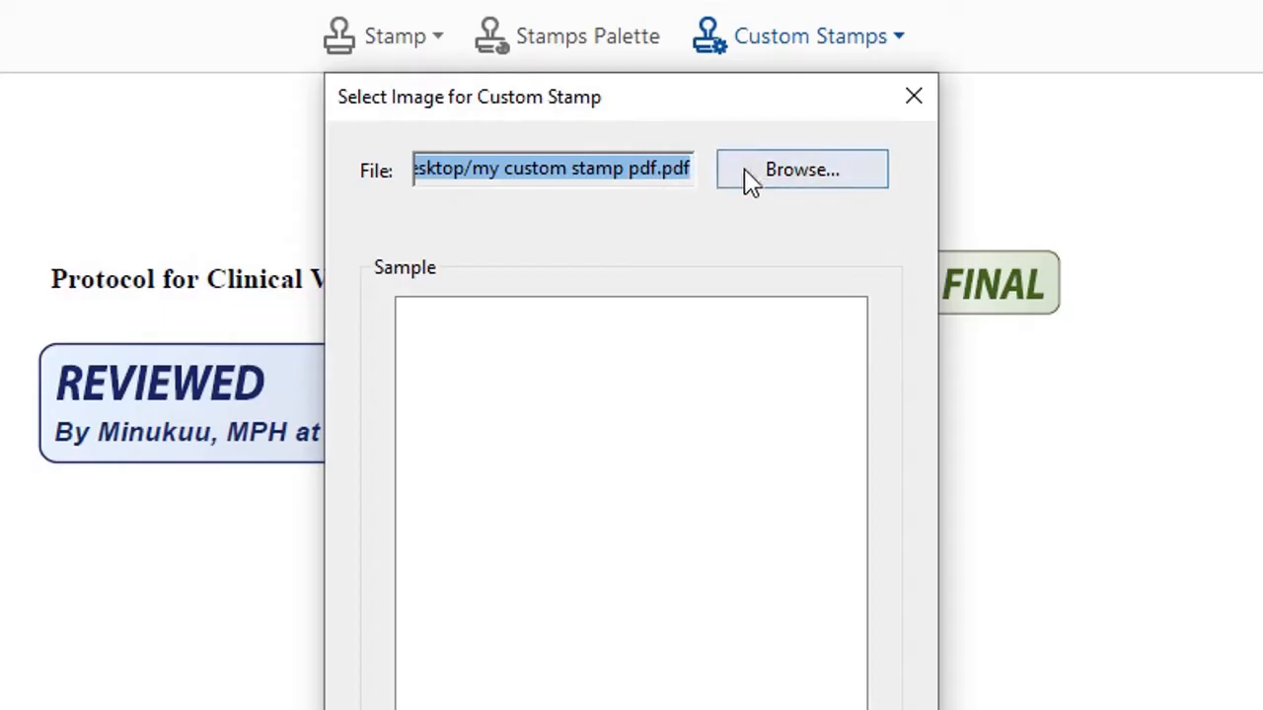
left_click(786, 184)
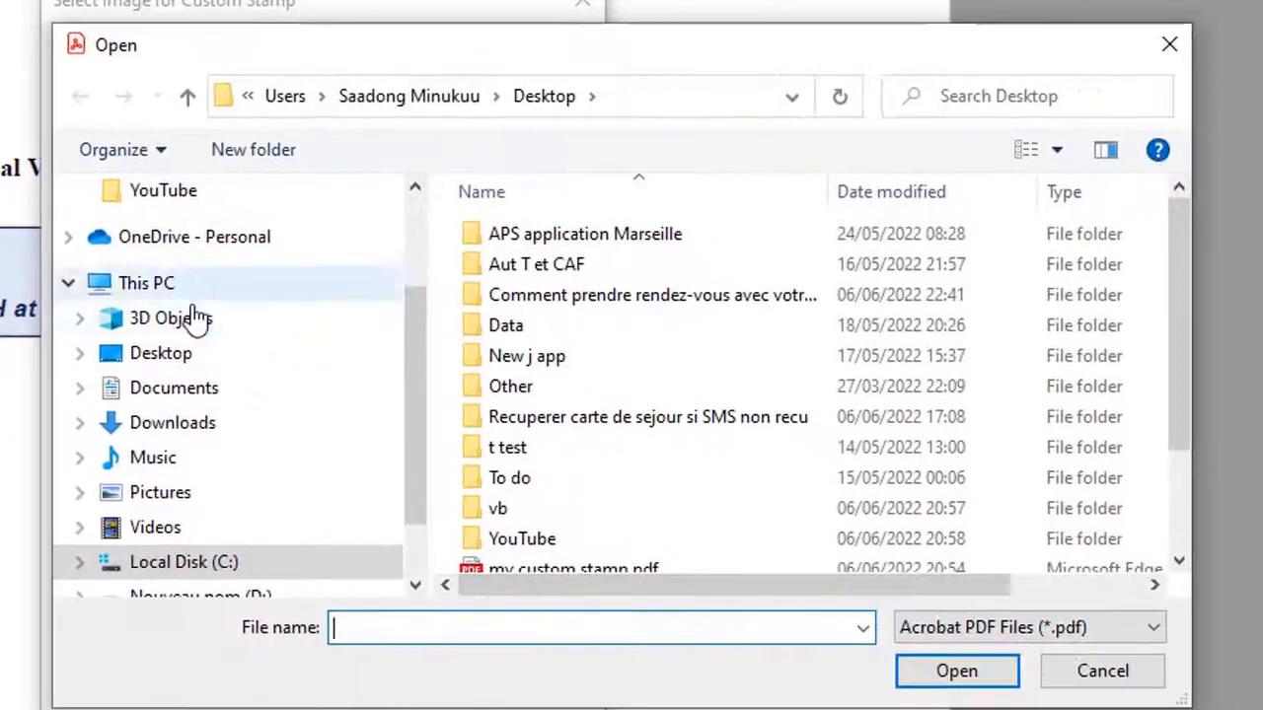
left_click(169, 355)
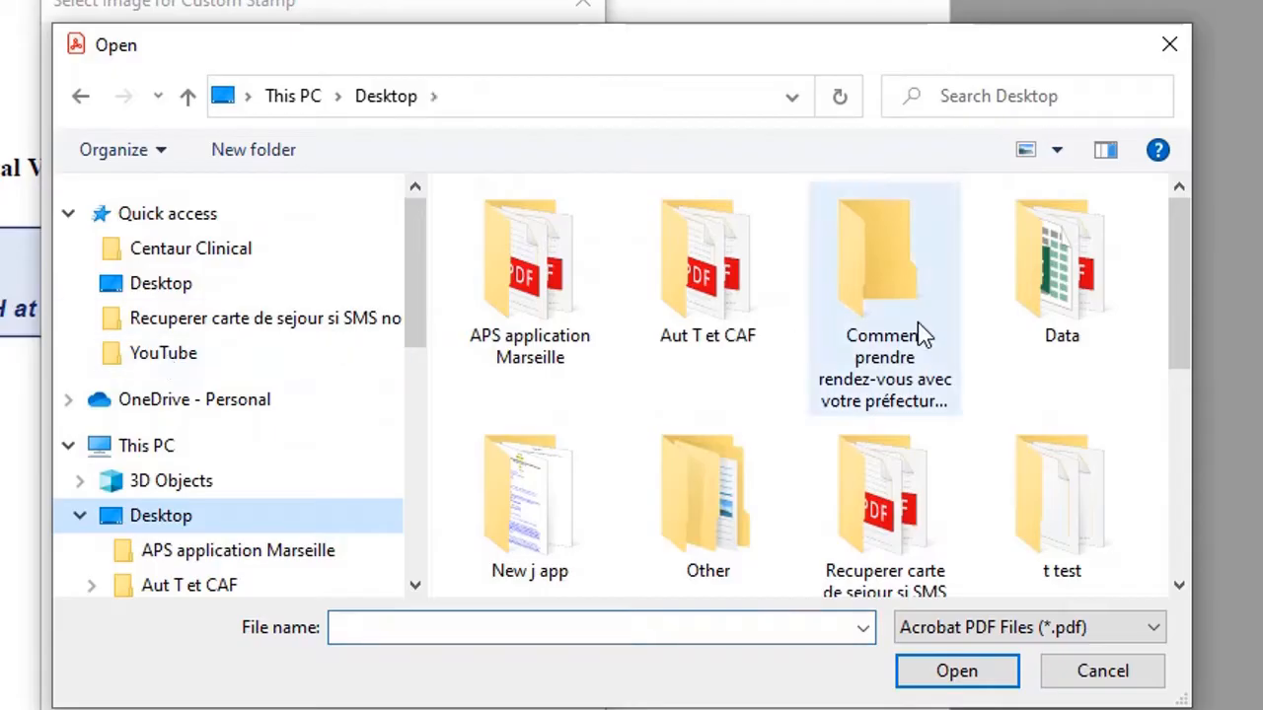
scroll(820, 417, "down", 3)
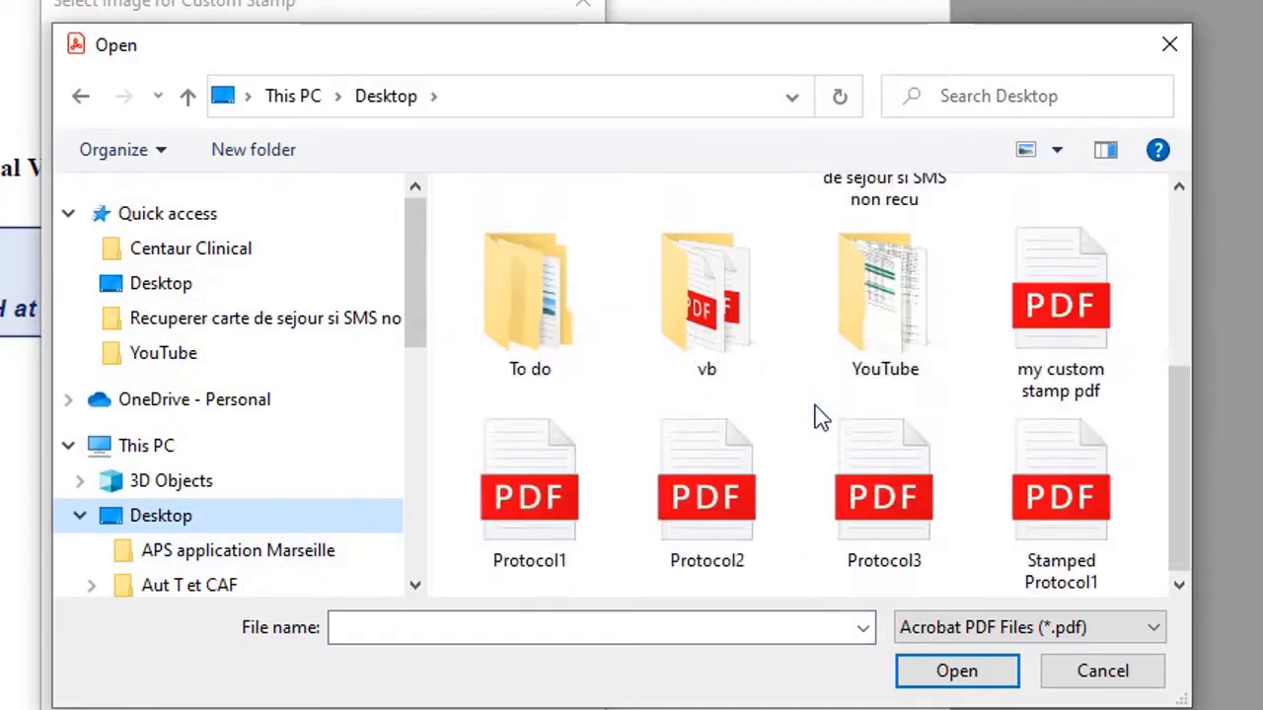
left_click(1059, 350)
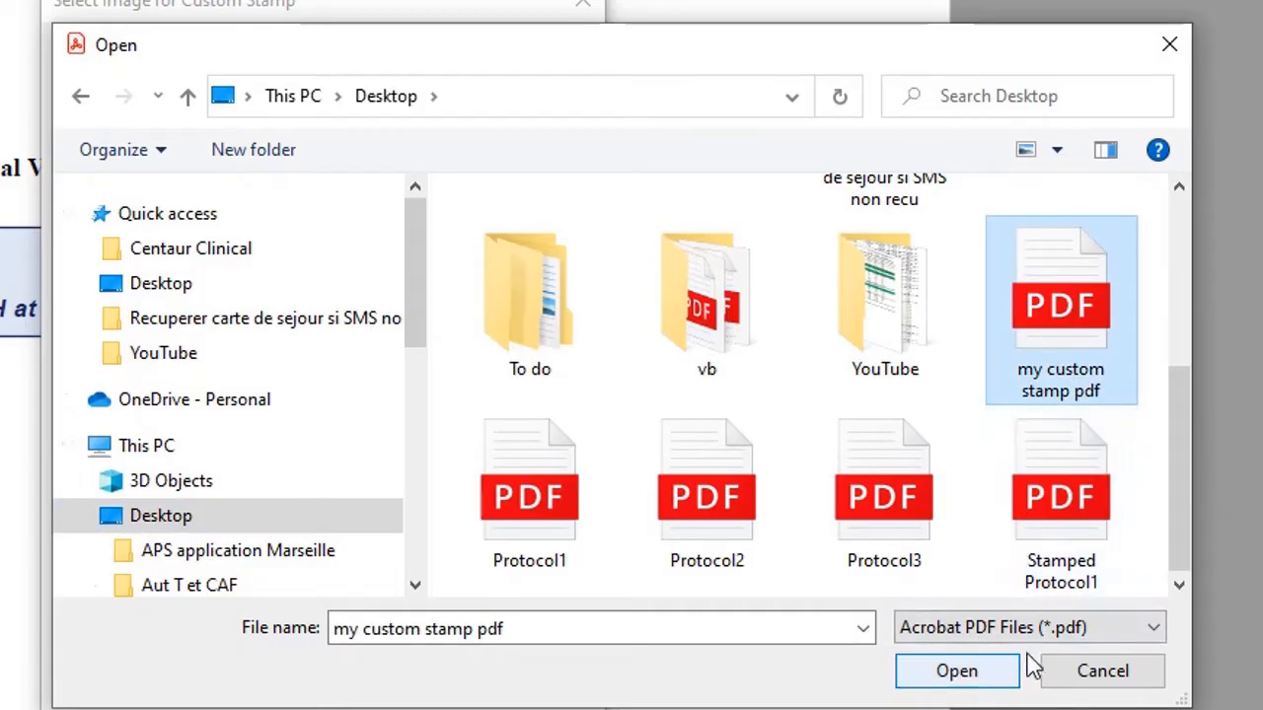
Step: Check which file types are accepted for the custom stamp image
left_click(1154, 631)
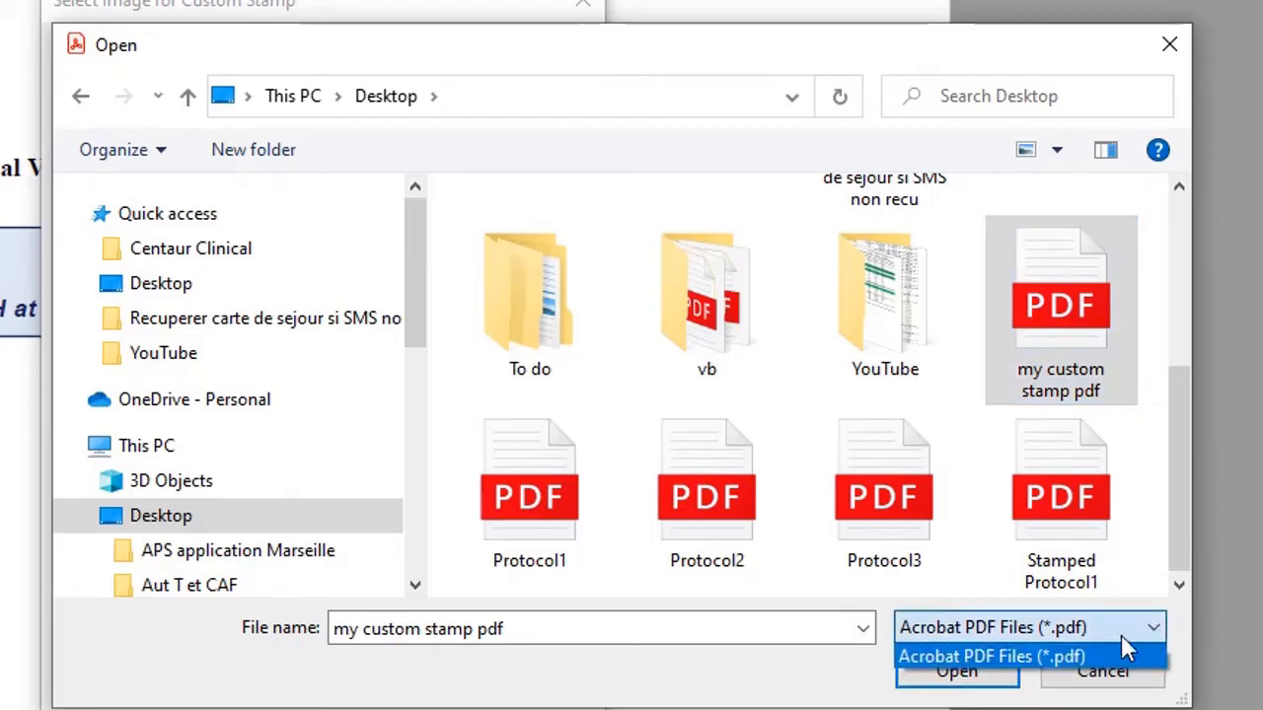
left_click(1156, 631)
left_click(1157, 632)
left_click(1140, 633)
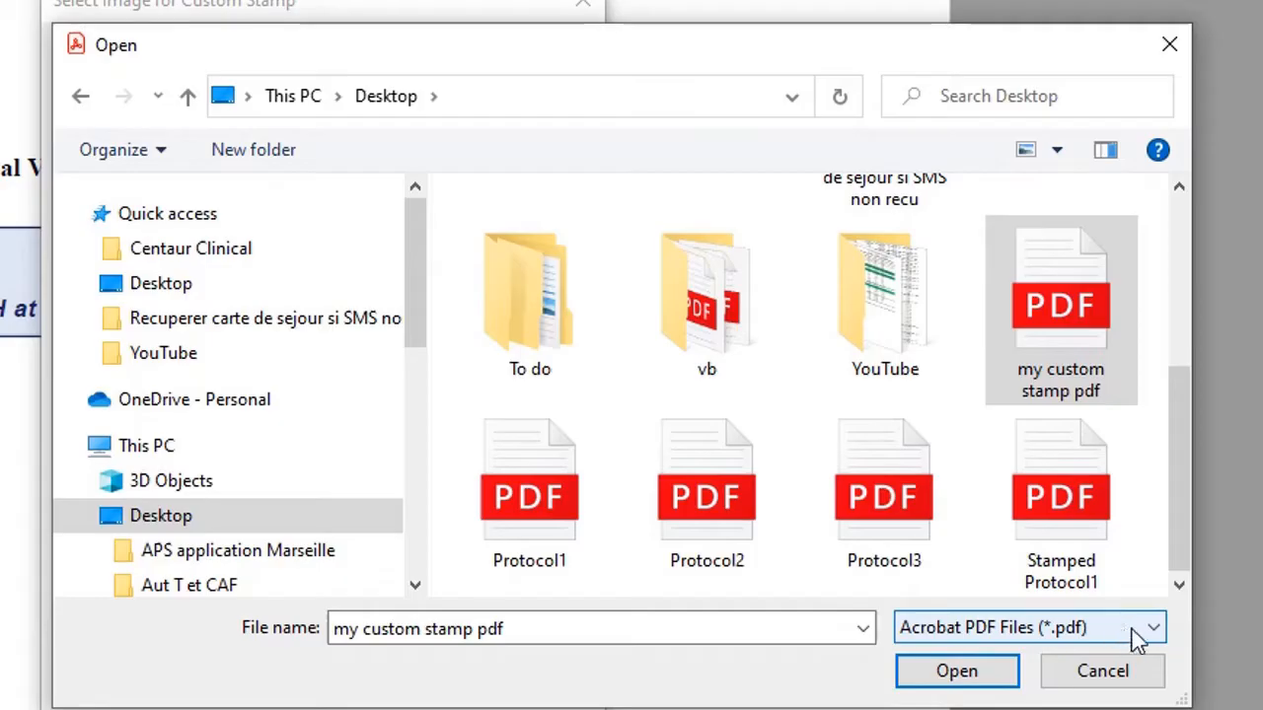
Step: Load "my custom stamp pdf" and accept it as the new custom stamp's image
left_click(1105, 389)
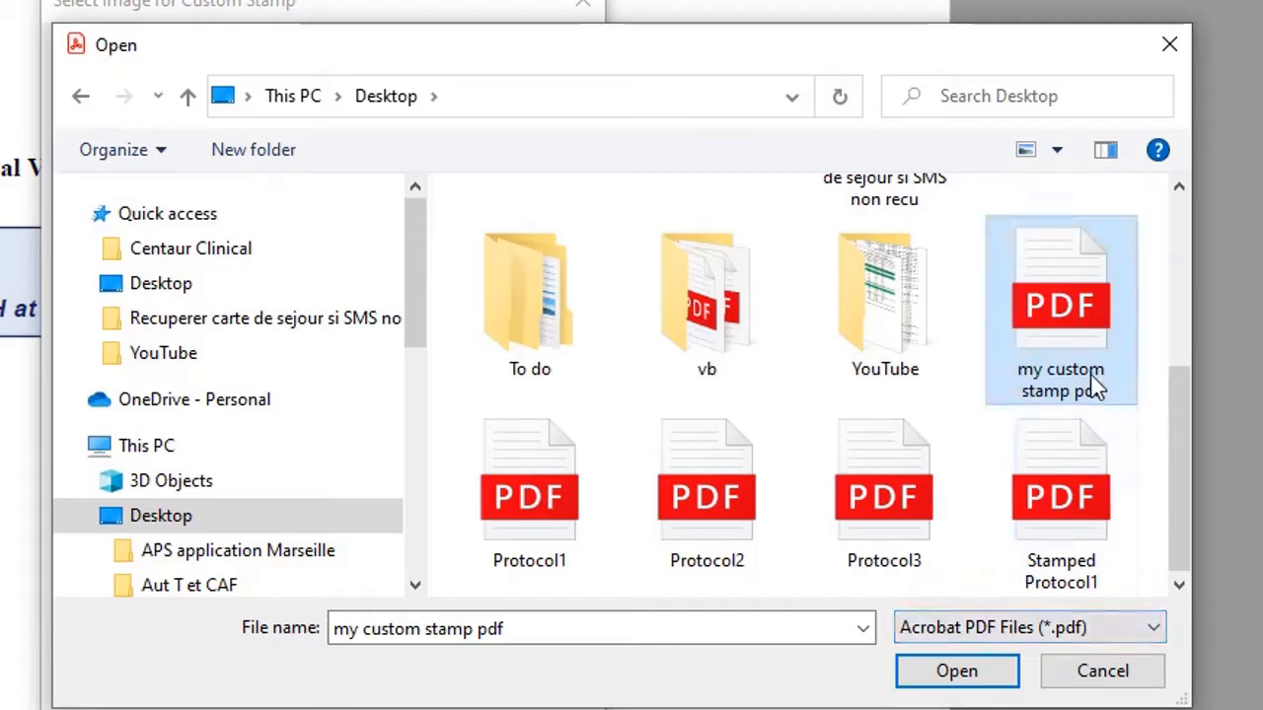
left_click(974, 680)
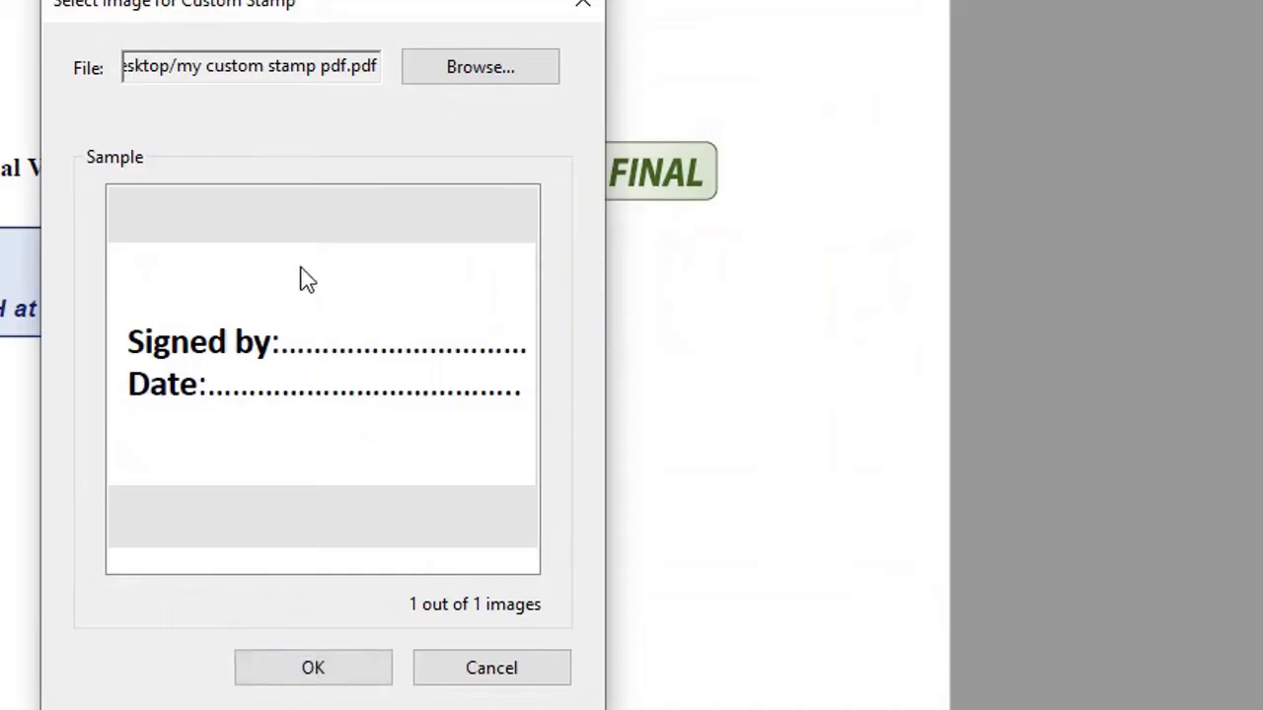
left_click(313, 668)
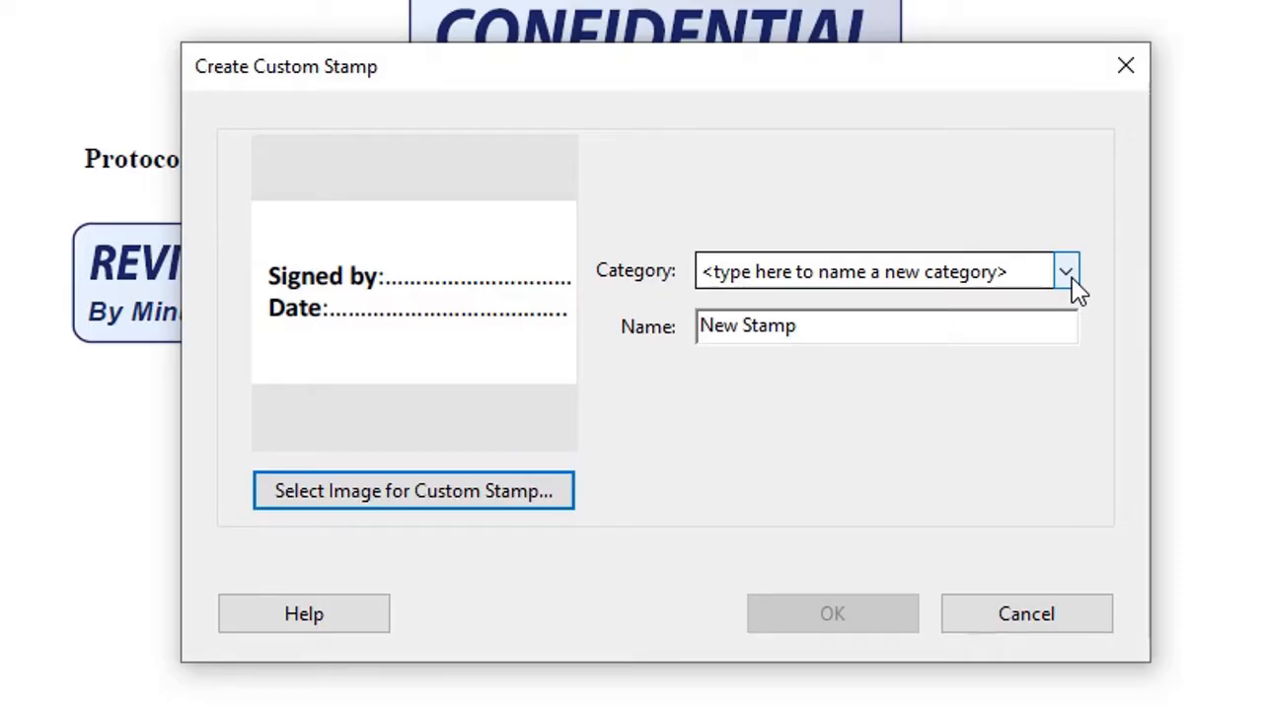
Step: Assign the custom stamp to the Sign Here category and name it "Tampons signature"
left_click(1069, 274)
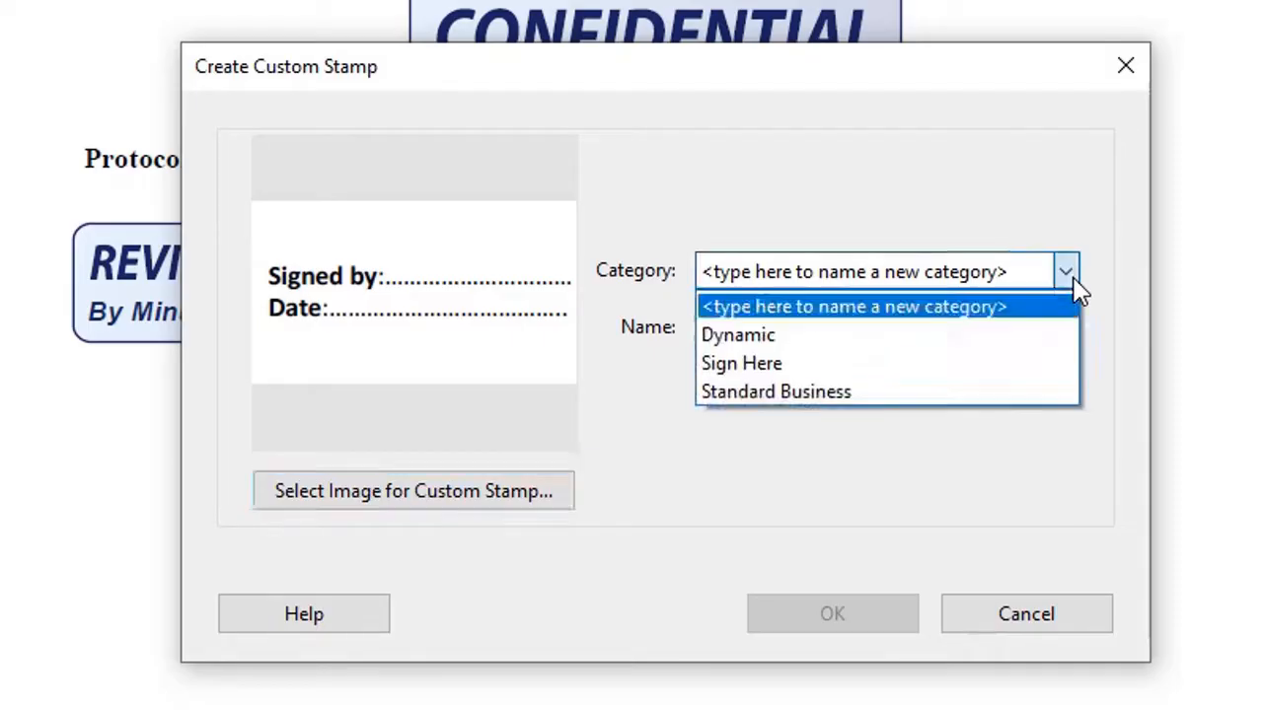
left_click(859, 364)
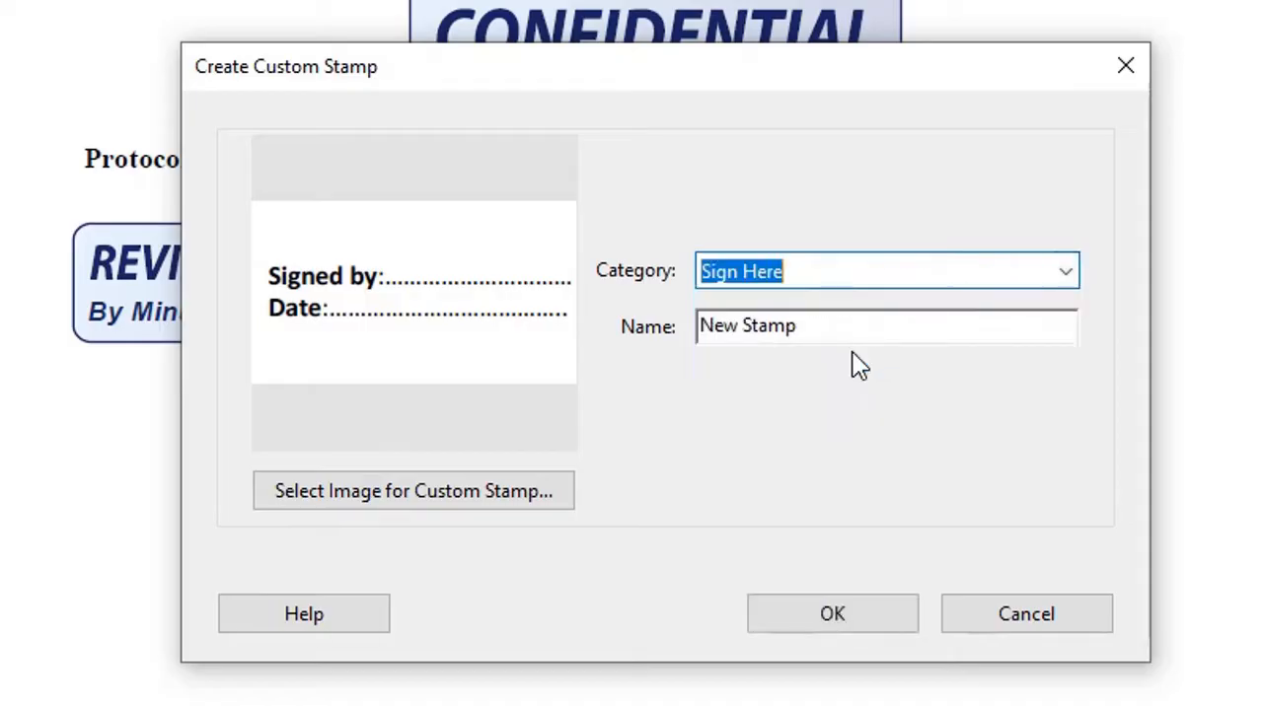
left_click(813, 327)
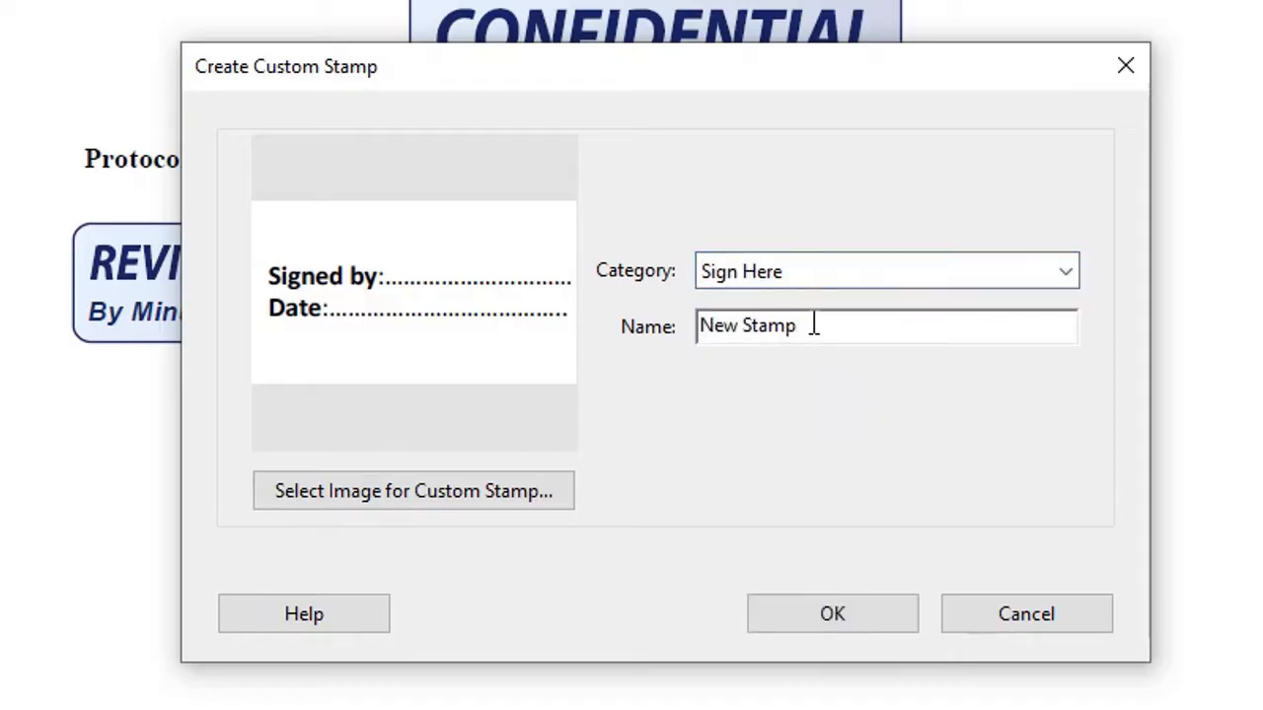
left_click_drag(803, 326, 682, 327)
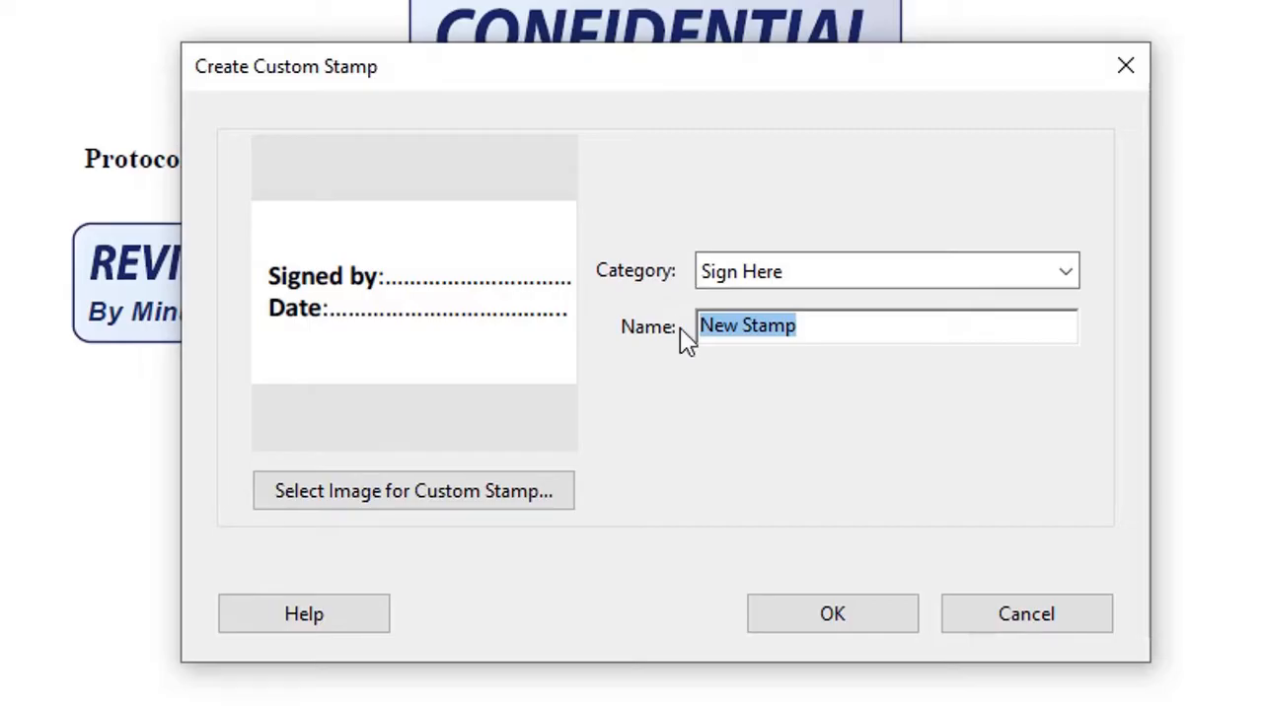
type("Tampons ")
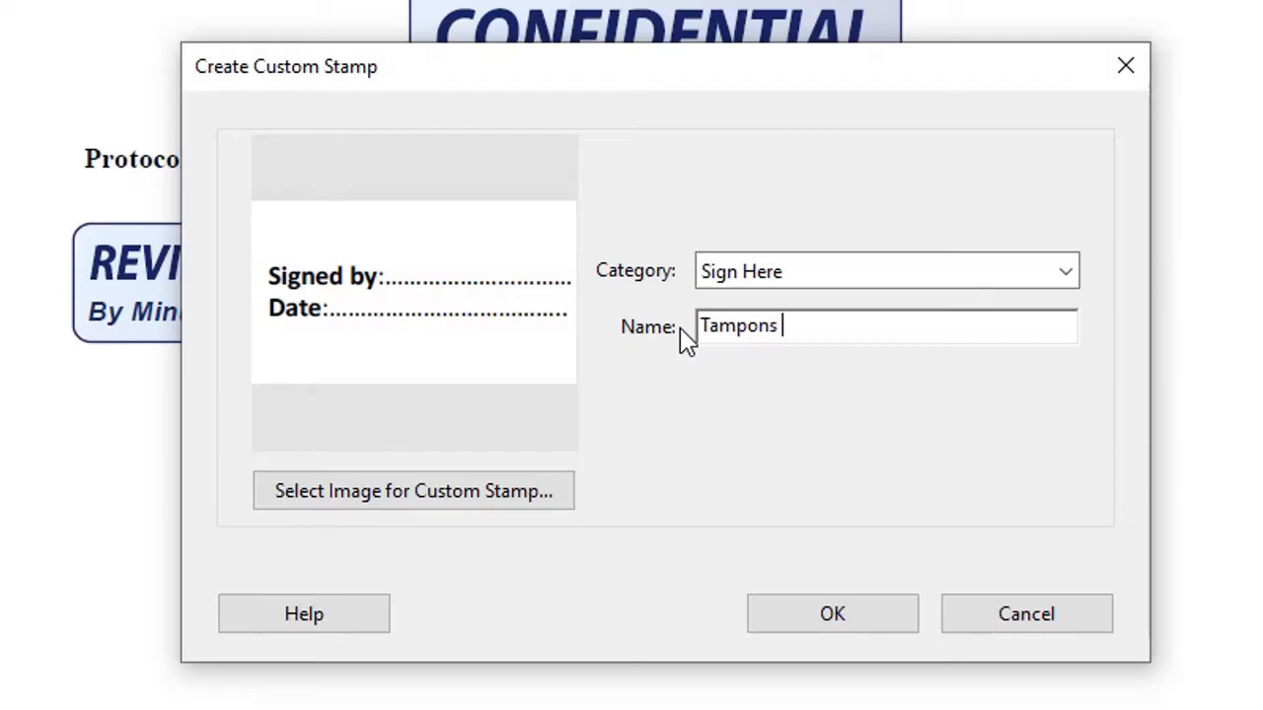
type("signature")
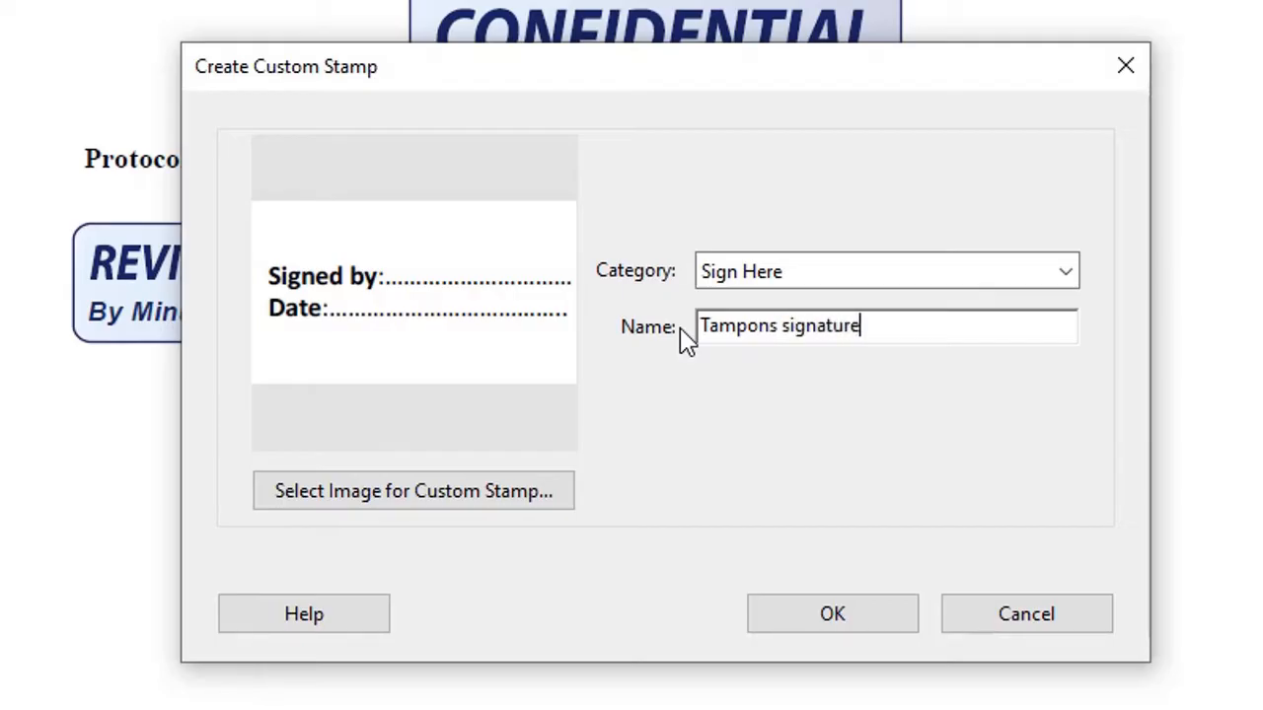
Step: Correct the stamp's name to "Tampon signature" and finish creating the custom stamp
key("Left")
key("Left")
key("Left")
key("Left")
key("Left")
key("Left")
key("Left")
key("Left")
key("Left")
key("Left")
key("BackSpace")
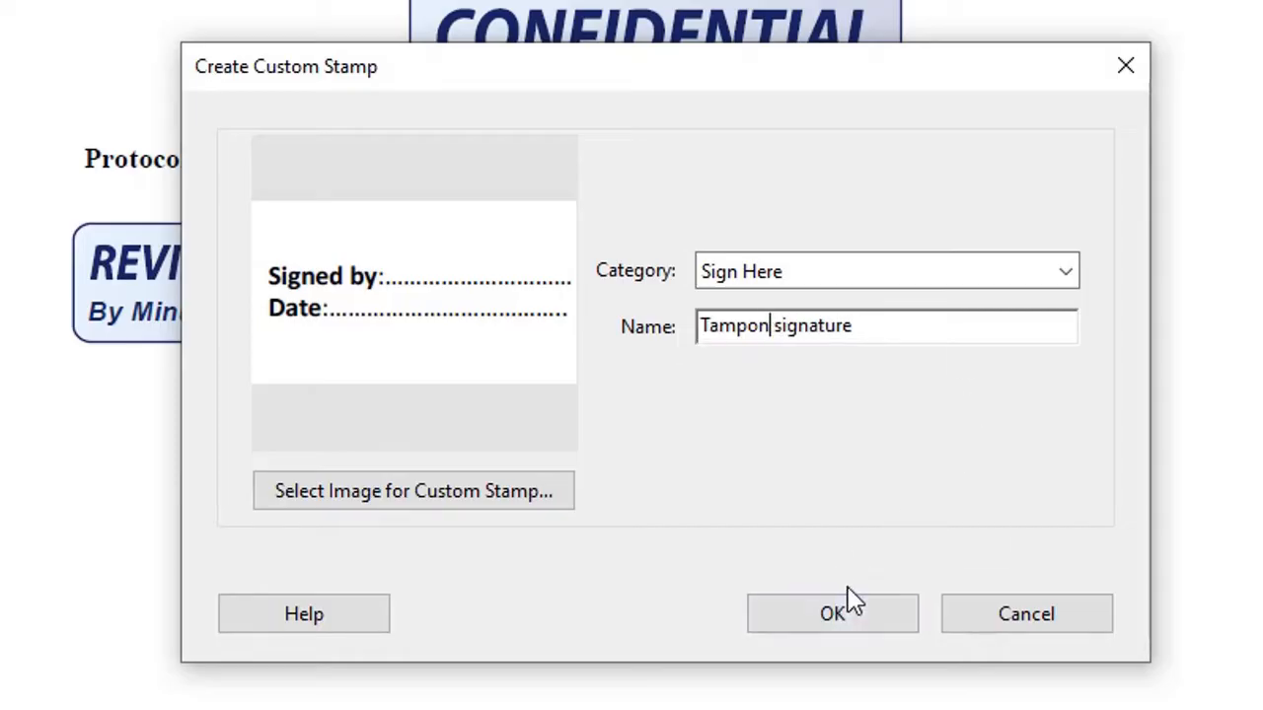
left_click(849, 612)
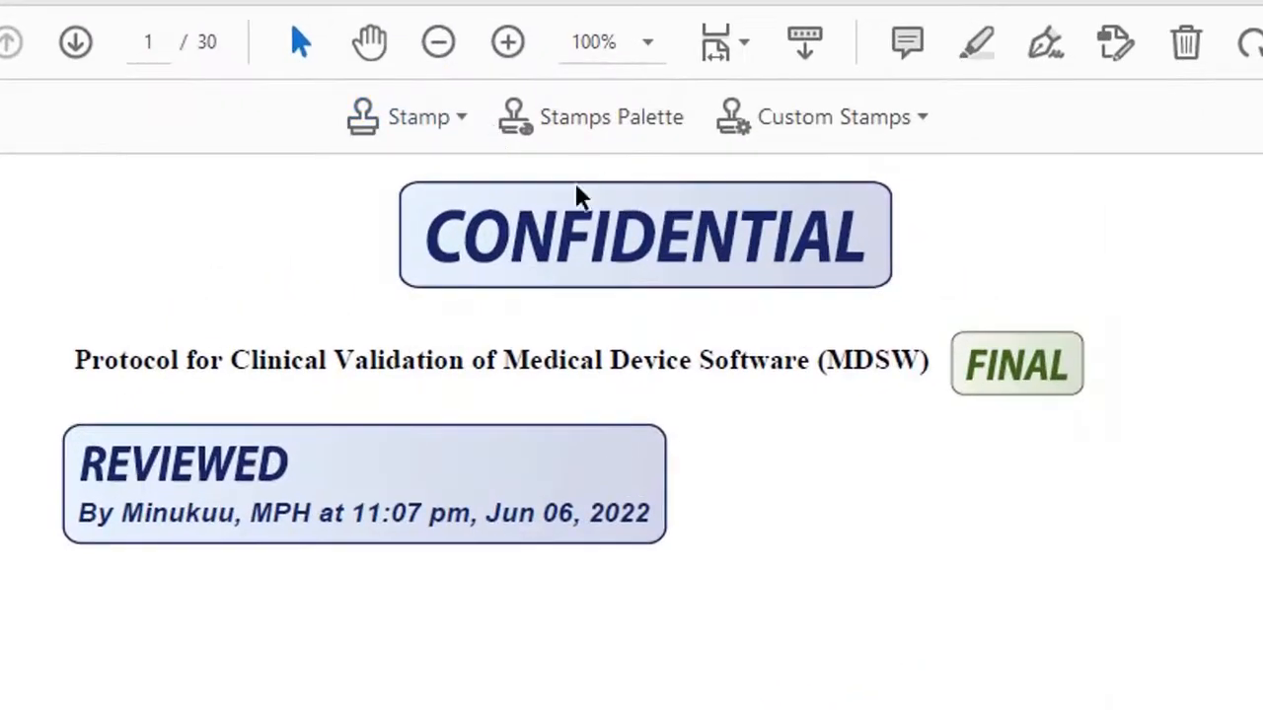
Step: Place the last "Signed by / Date" stamp of the Sign Here category on the protocol's first page
left_click(461, 123)
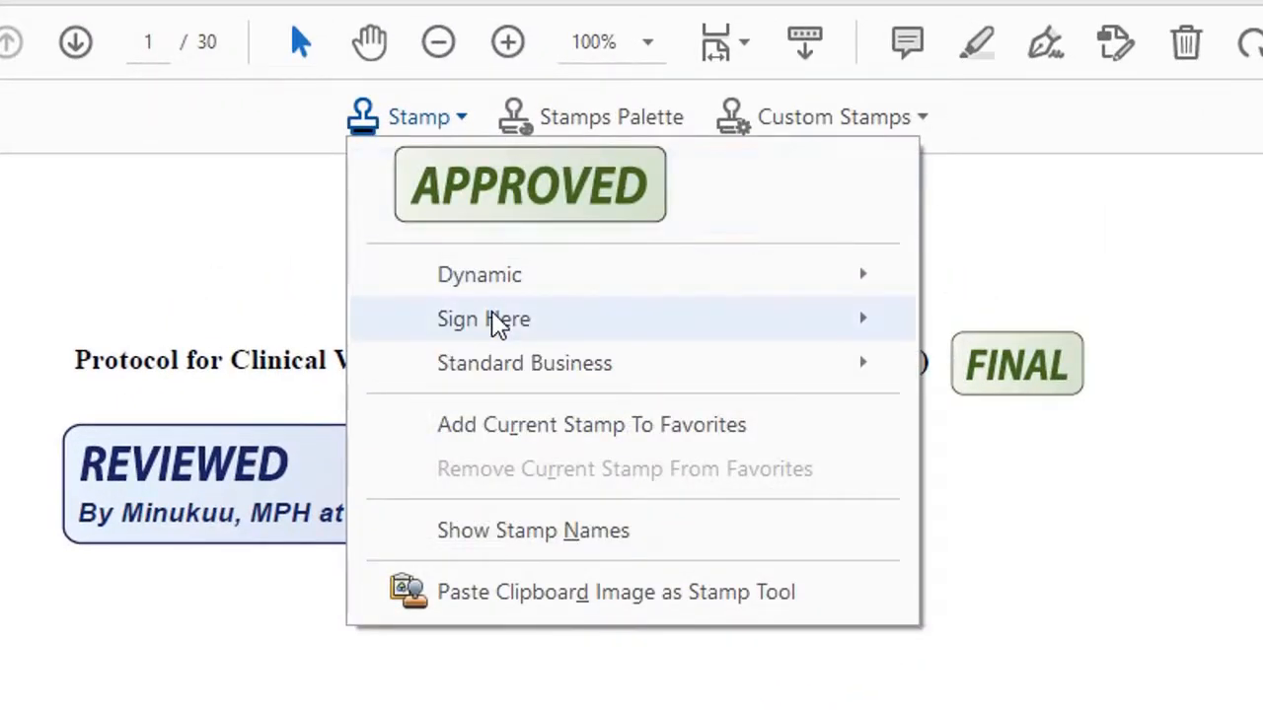
mouse_move(497, 324)
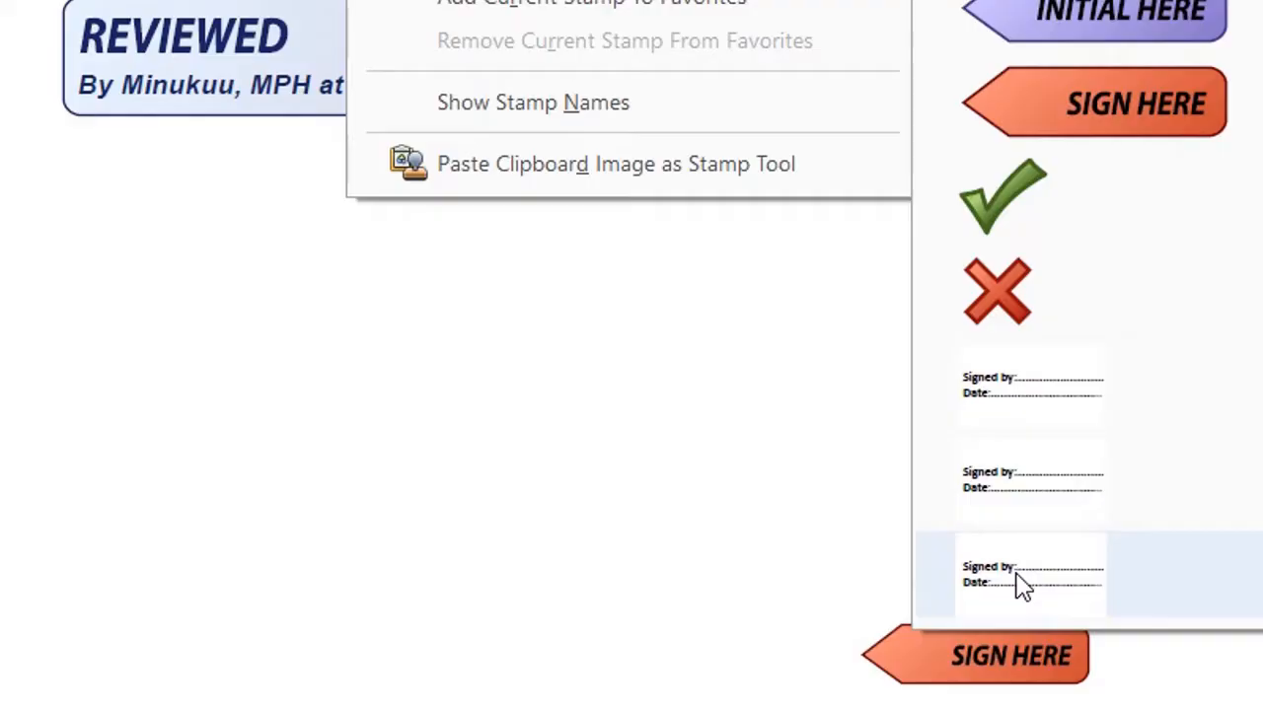
left_click(1021, 585)
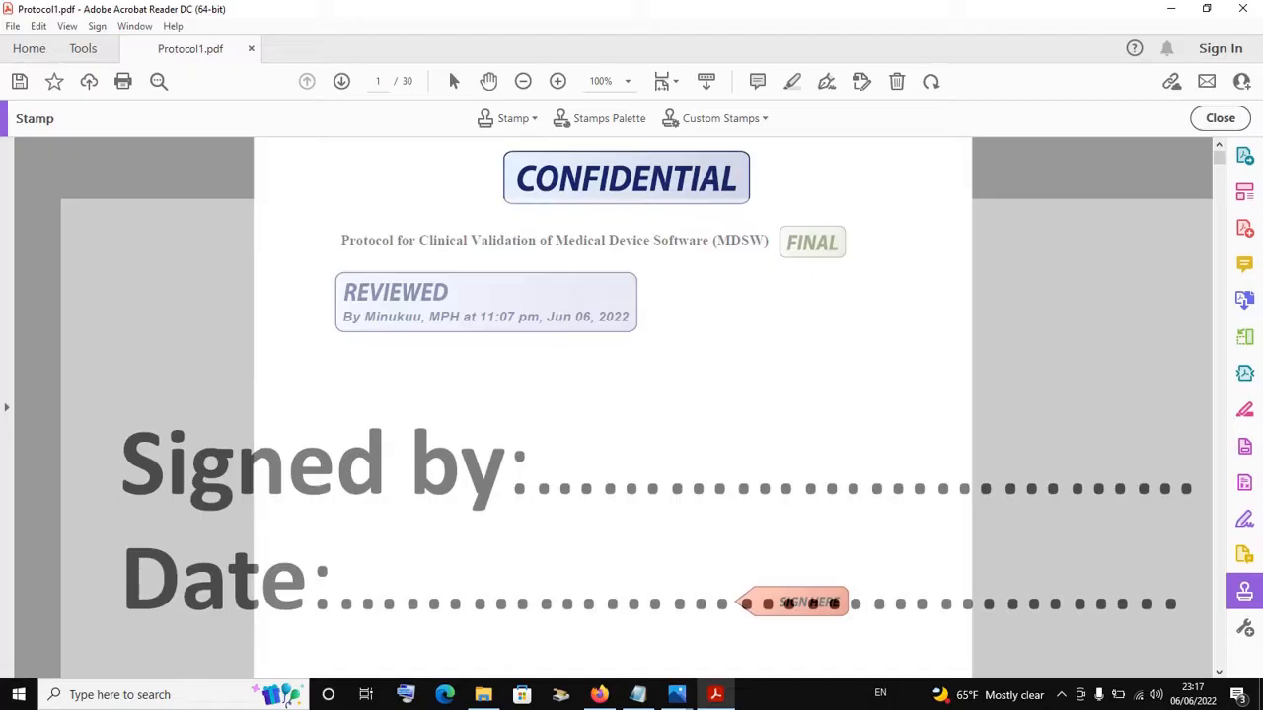
left_click(60, 198)
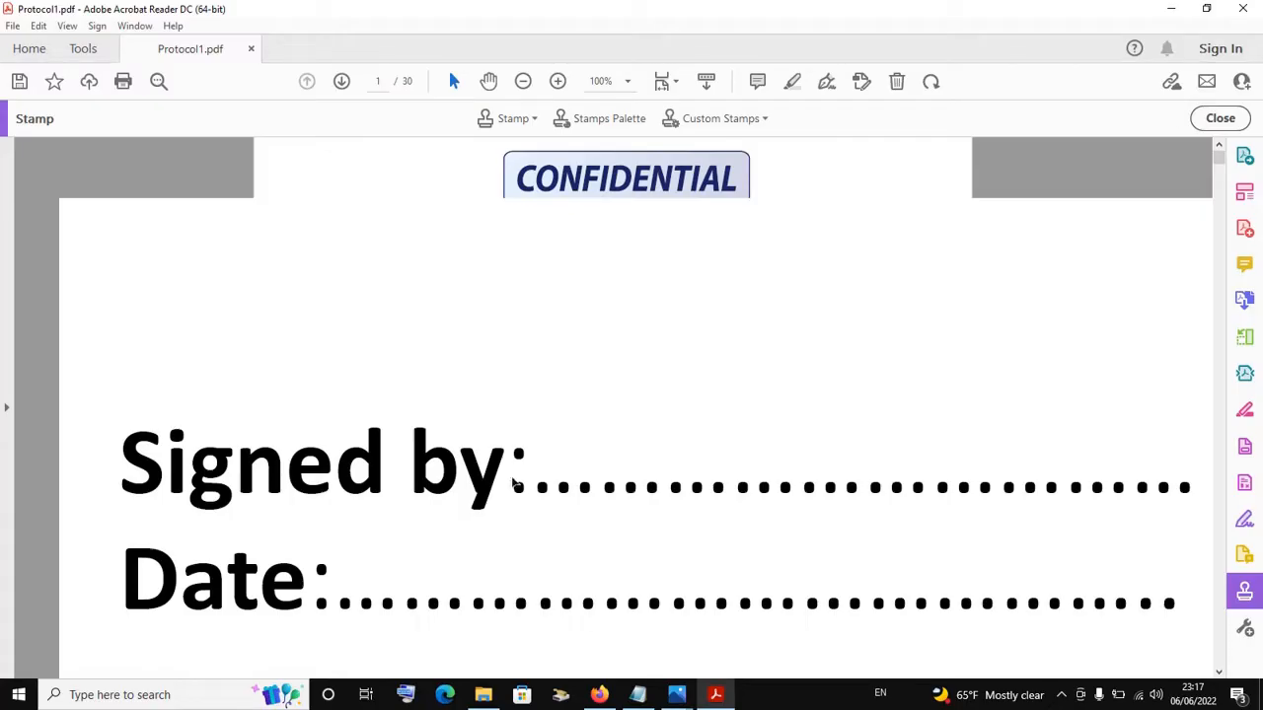
Step: Shrink the oversized "Signed by / Date" stamp and move it beside the tail of the red SIGN HERE arrow, clear of it
left_click(302, 347)
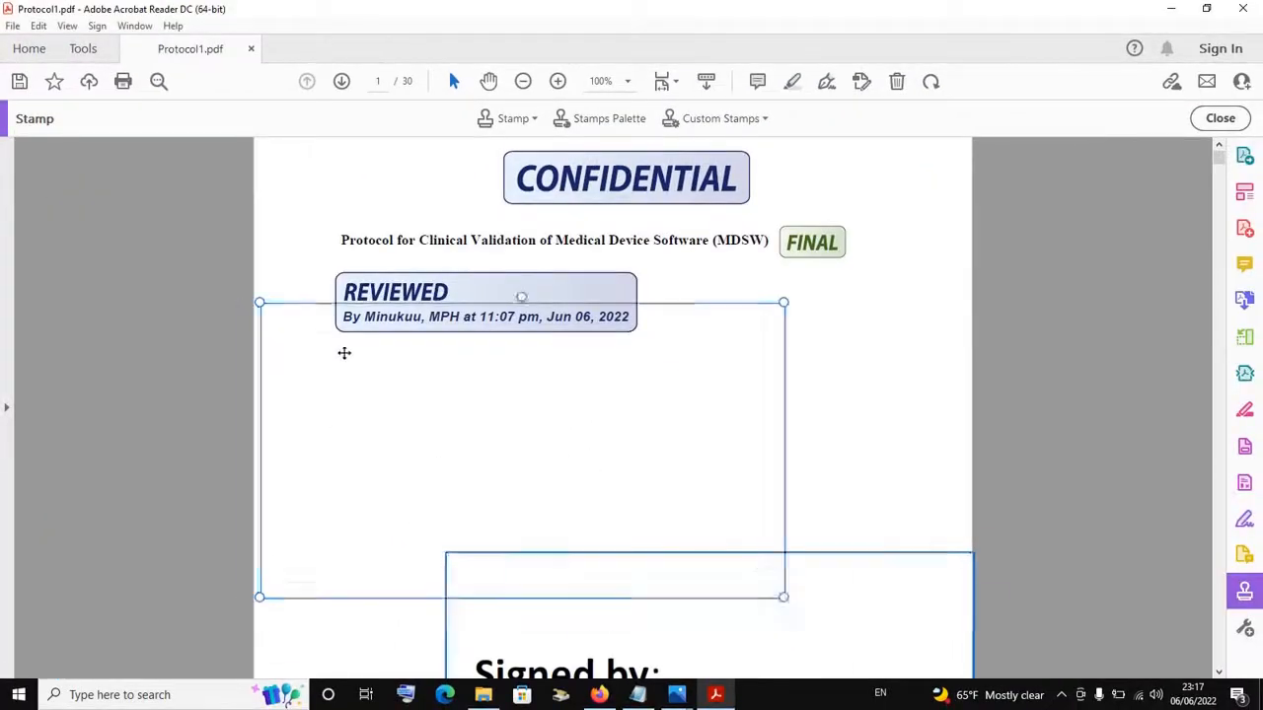
left_click_drag(533, 604, 345, 354)
left_click_drag(260, 303, 599, 493)
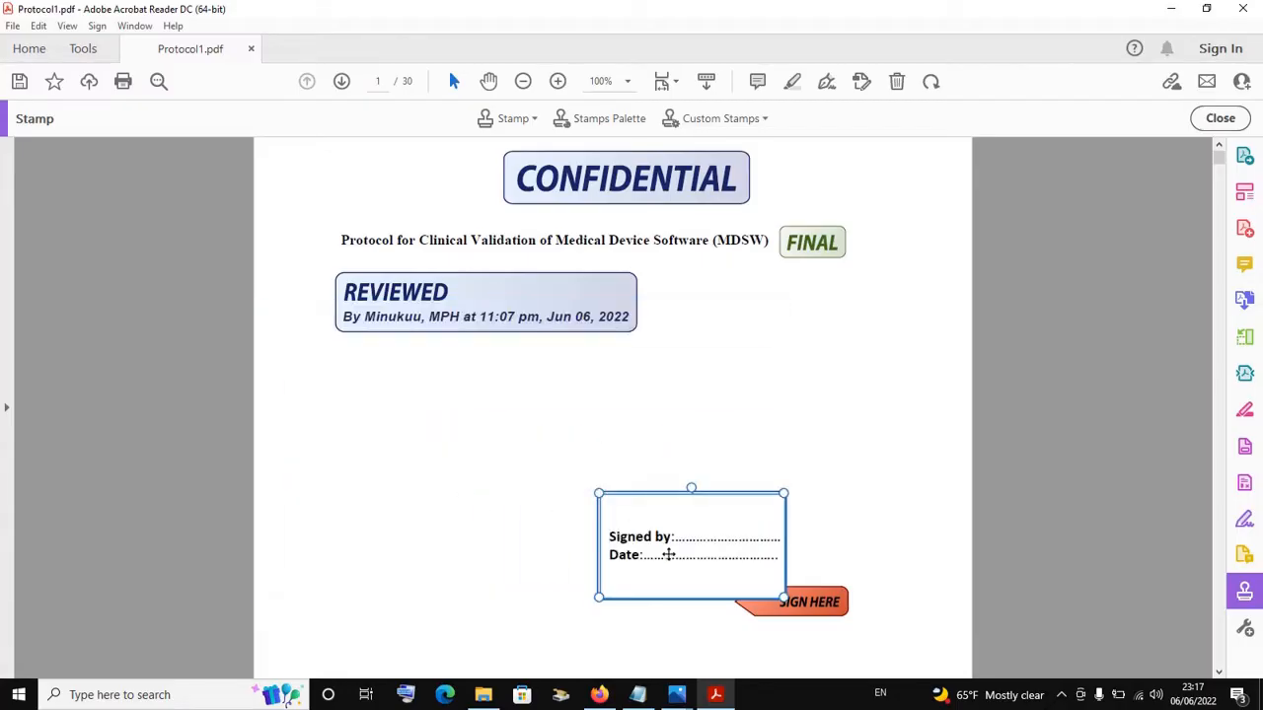
left_click_drag(669, 555, 538, 589)
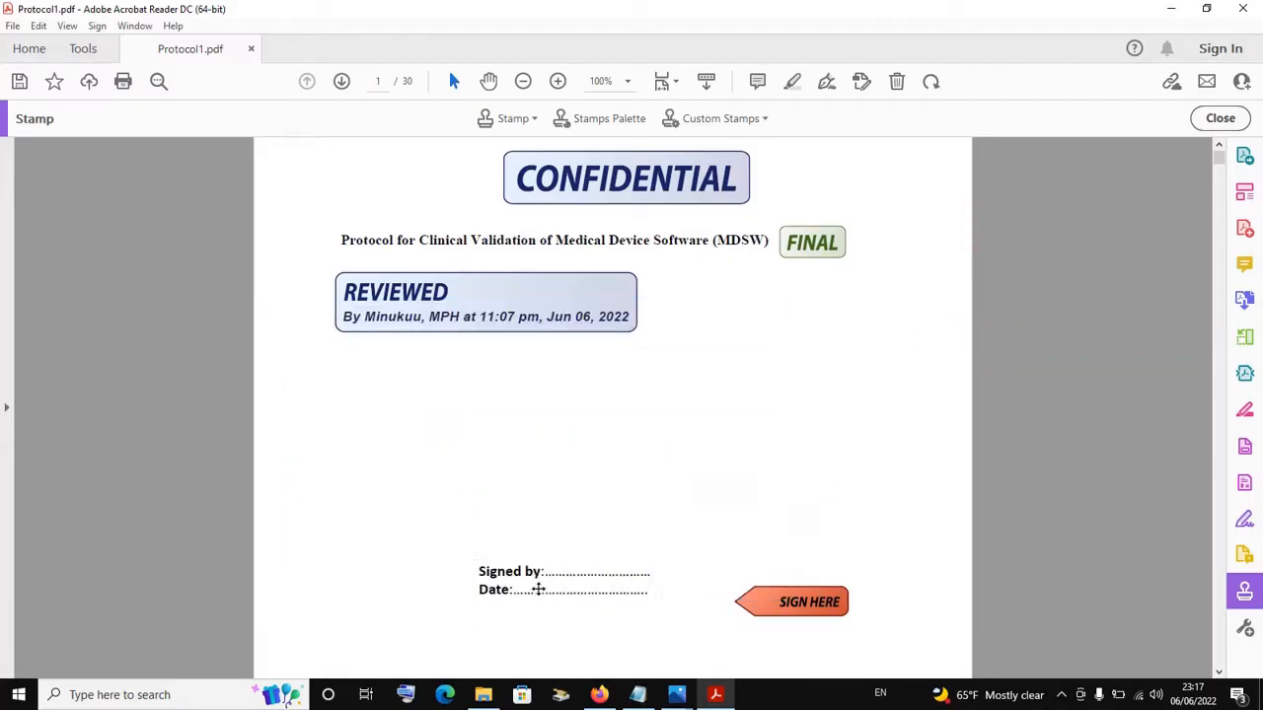
Step: Enlarge the placed "Signed by / Date" stamp slightly, extending it up and away from the SIGN HERE arrow
left_click(502, 585)
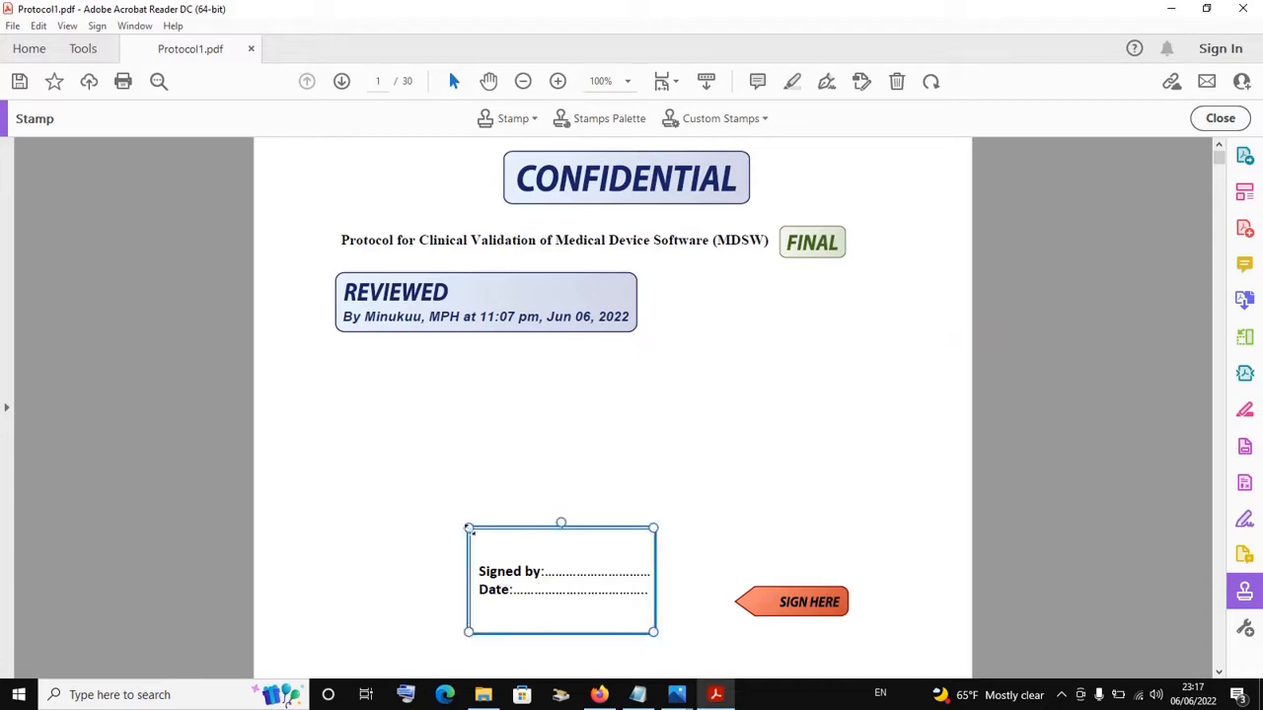
left_click_drag(469, 530, 422, 503)
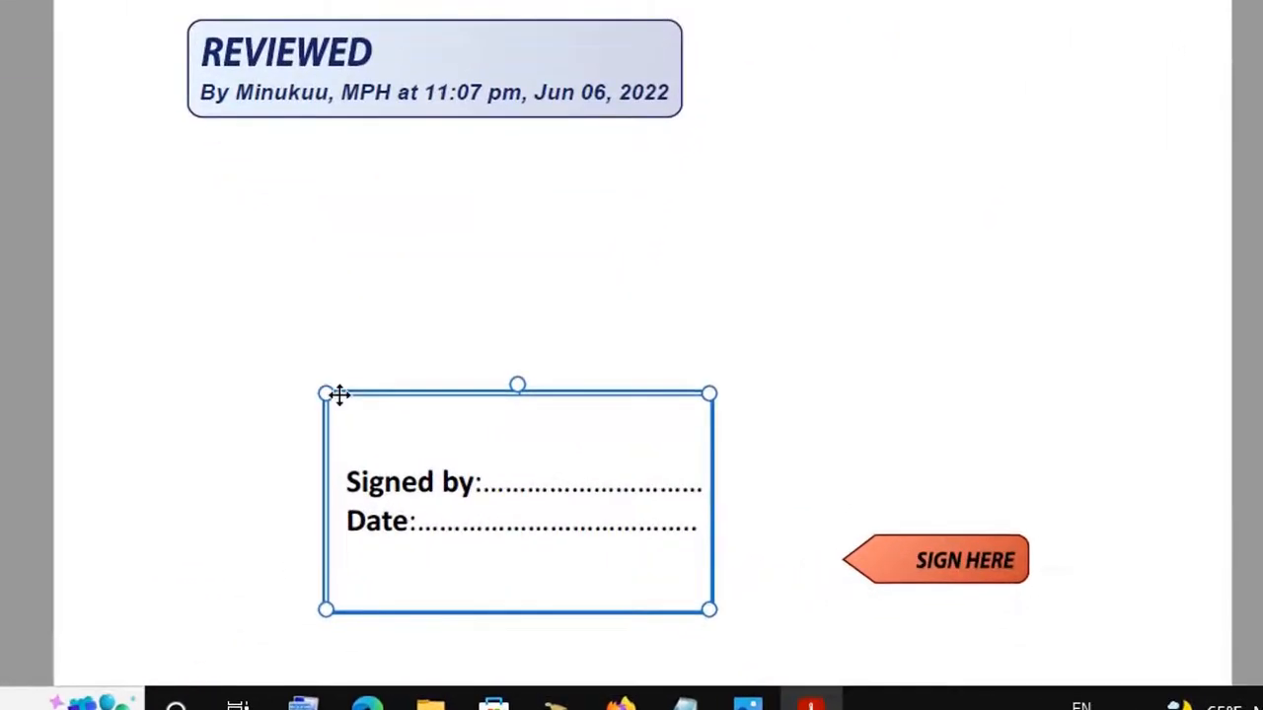
left_click_drag(330, 392, 237, 355)
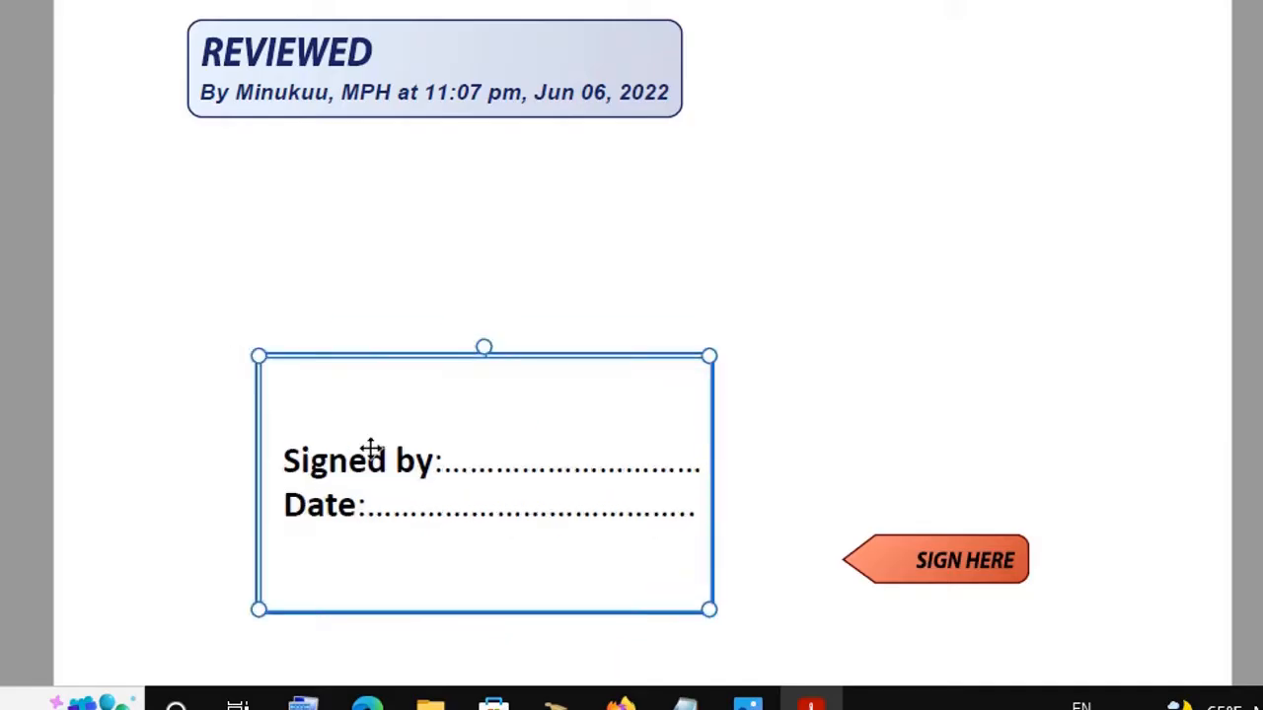